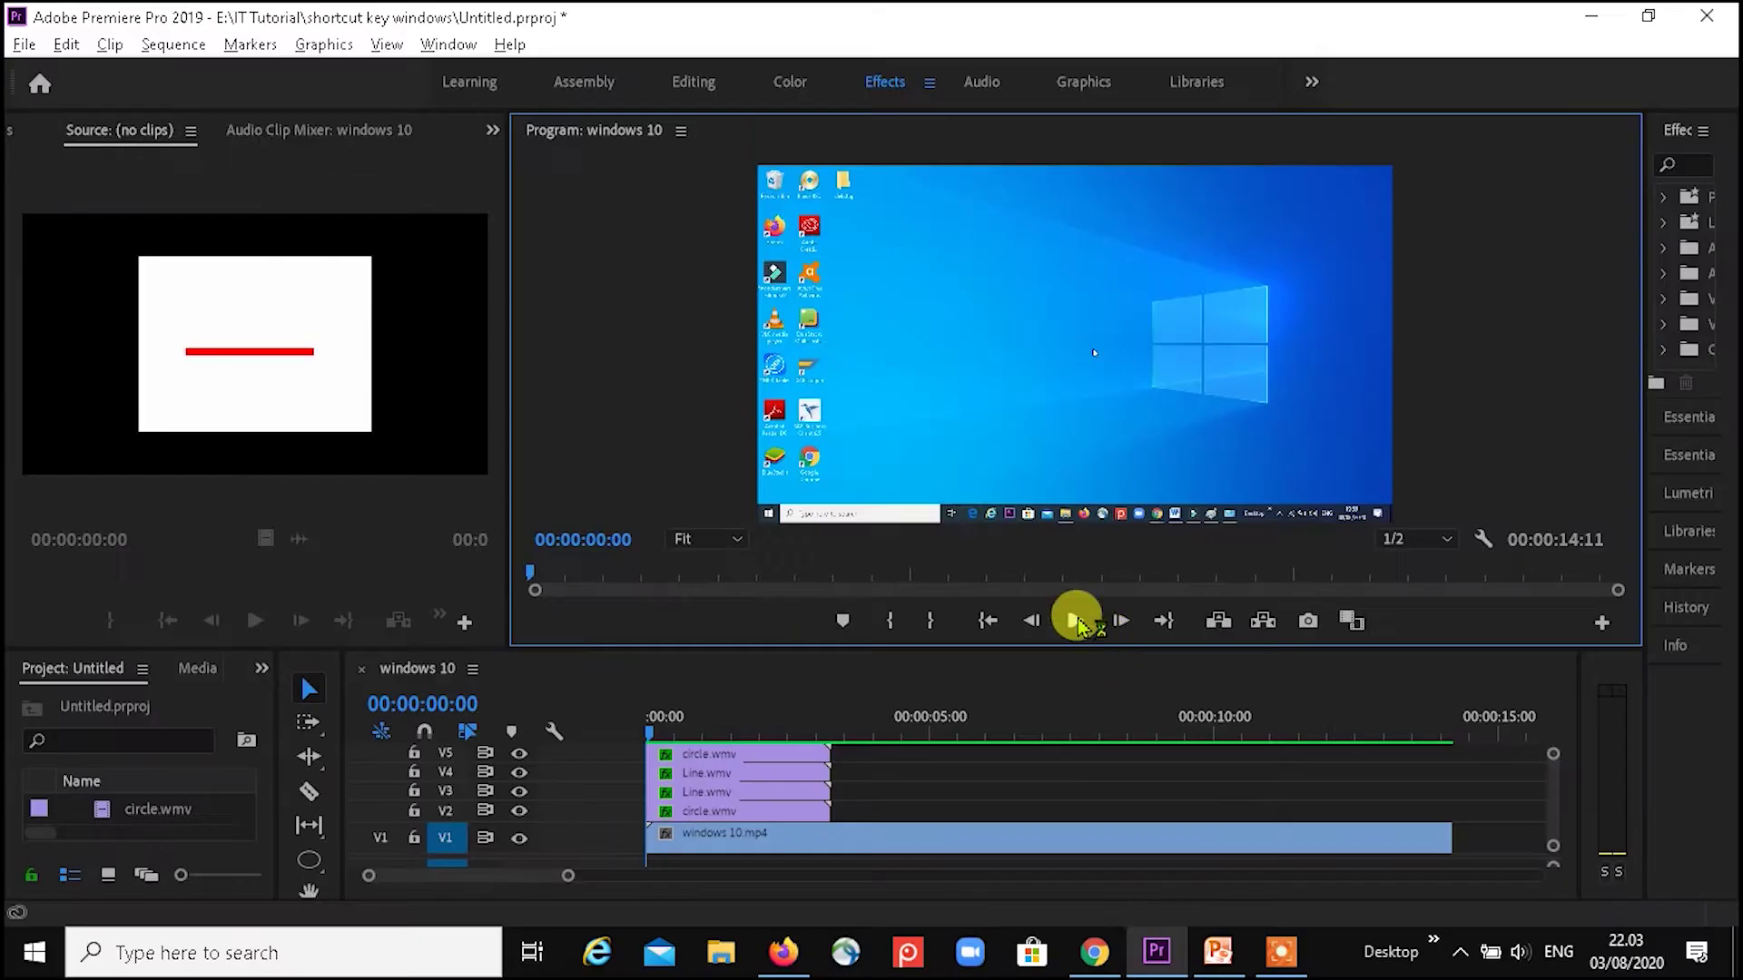
# Play the windows 10 sequence from the start and stop it just after the circle and line clips end.
pyautogui.click(1075, 620)
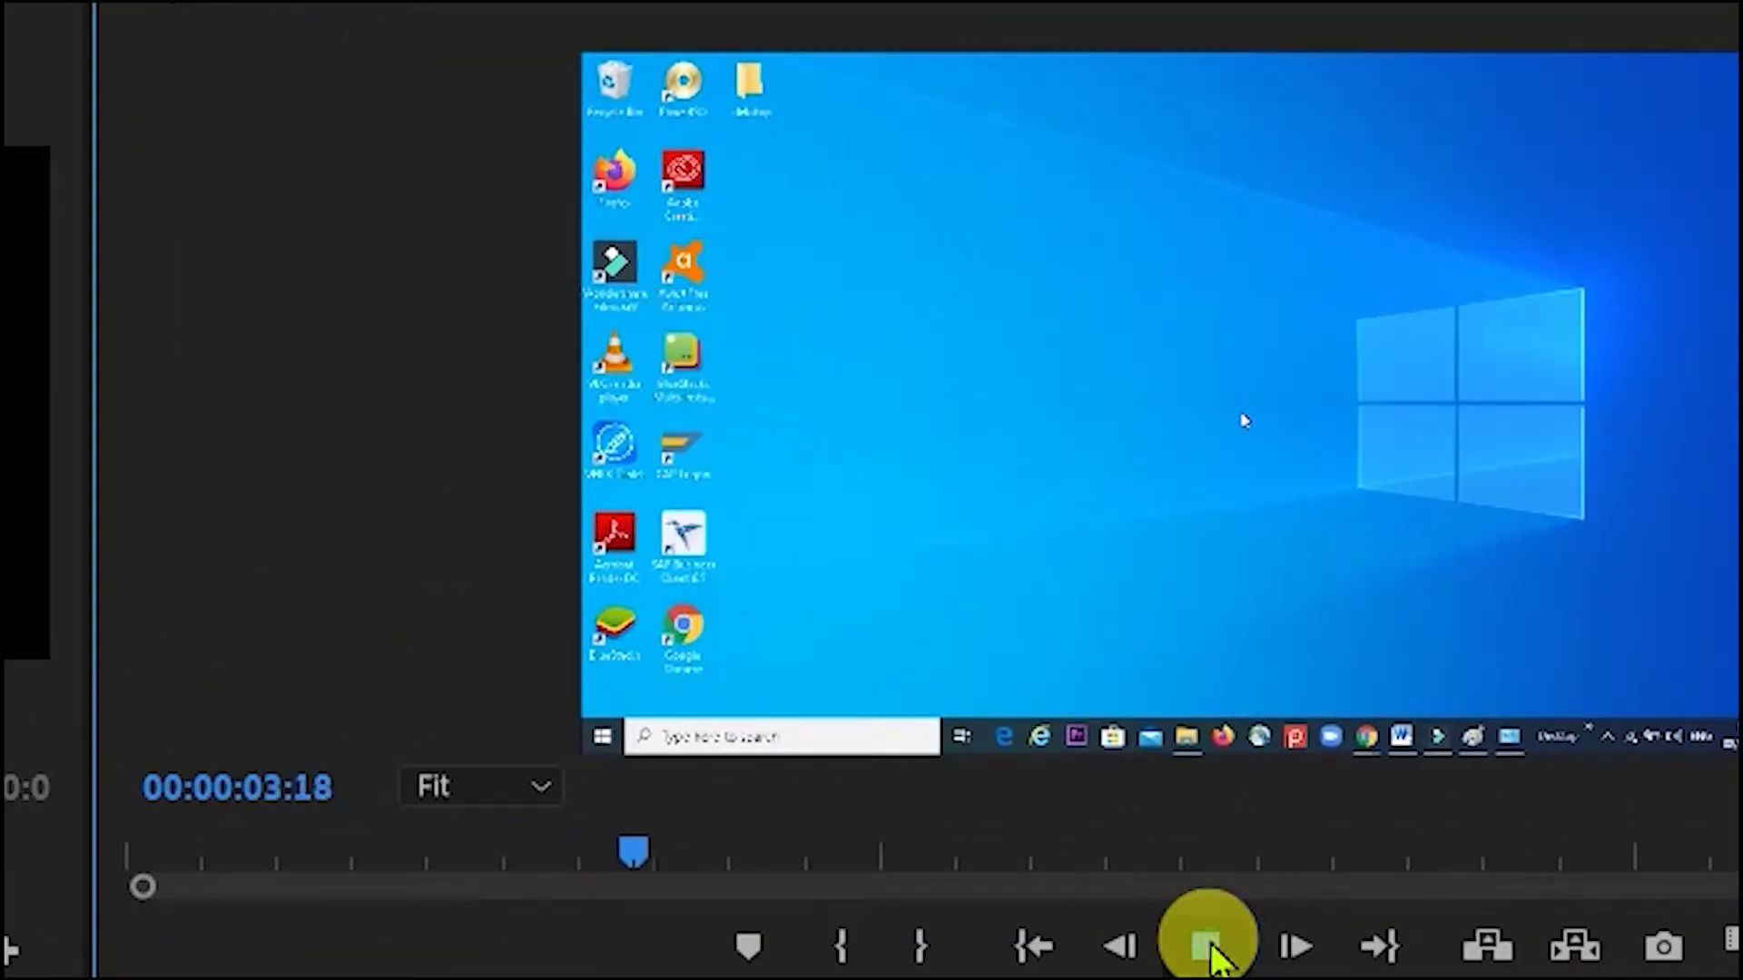
pyautogui.click(1207, 946)
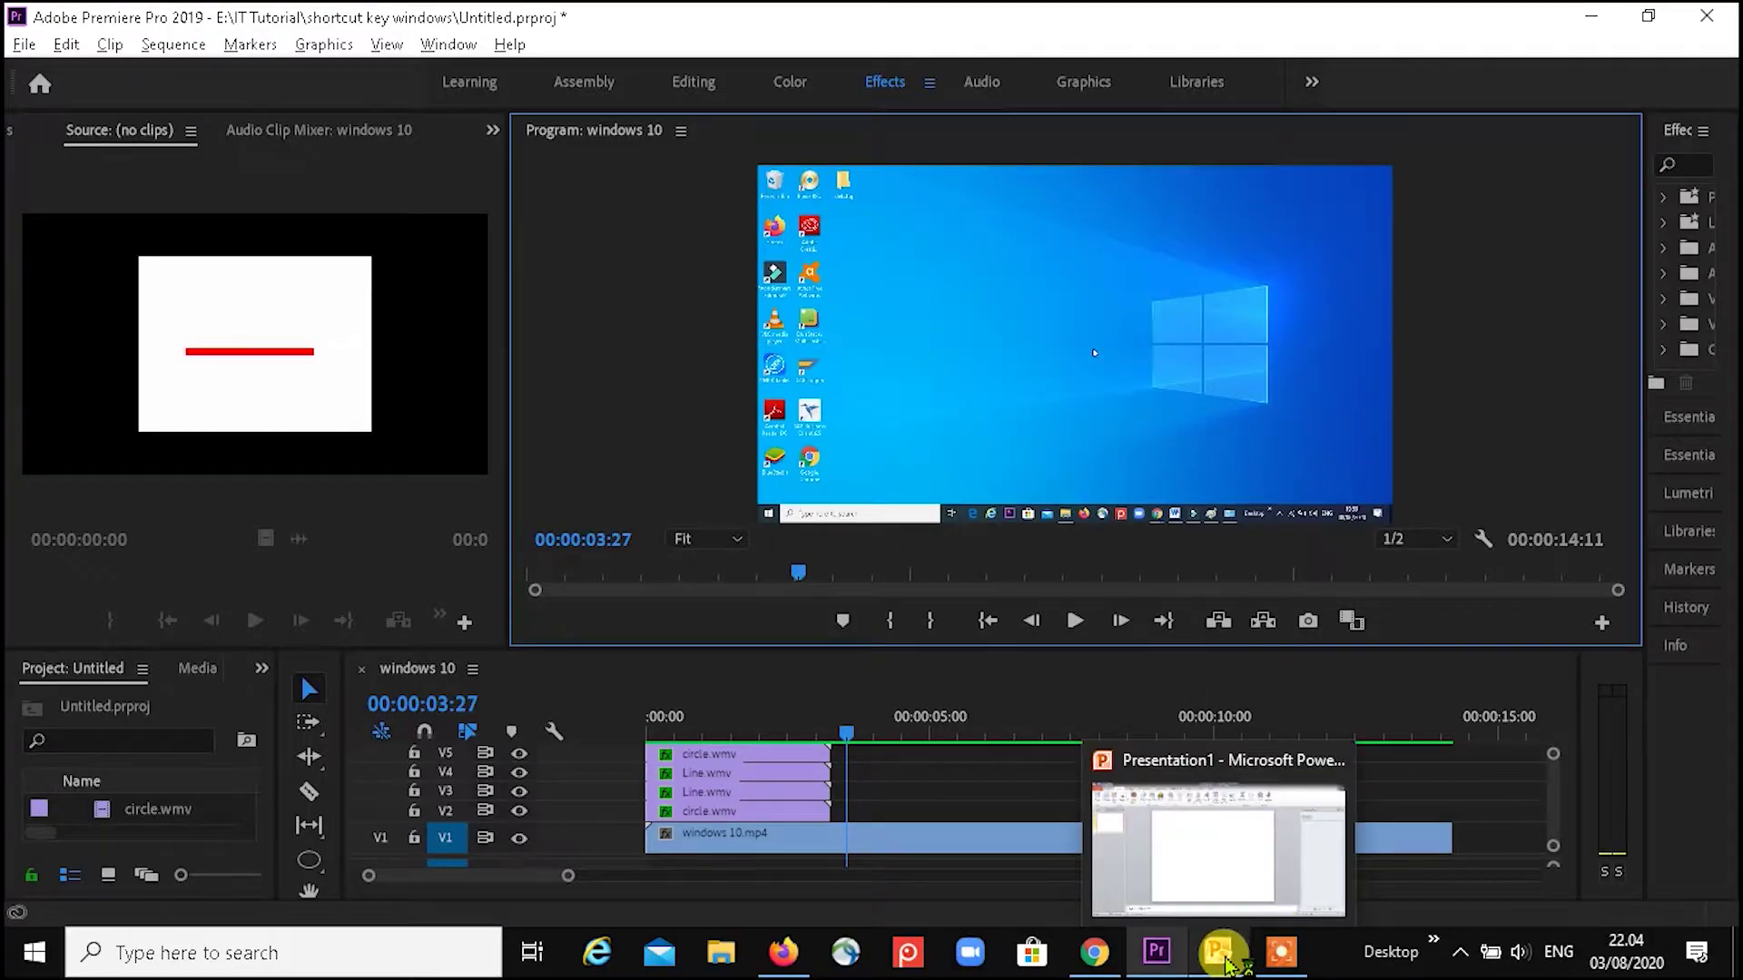
# Switch to PowerPoint and draw an oval in the upper-left part of the blank slide.
pyautogui.click(1225, 960)
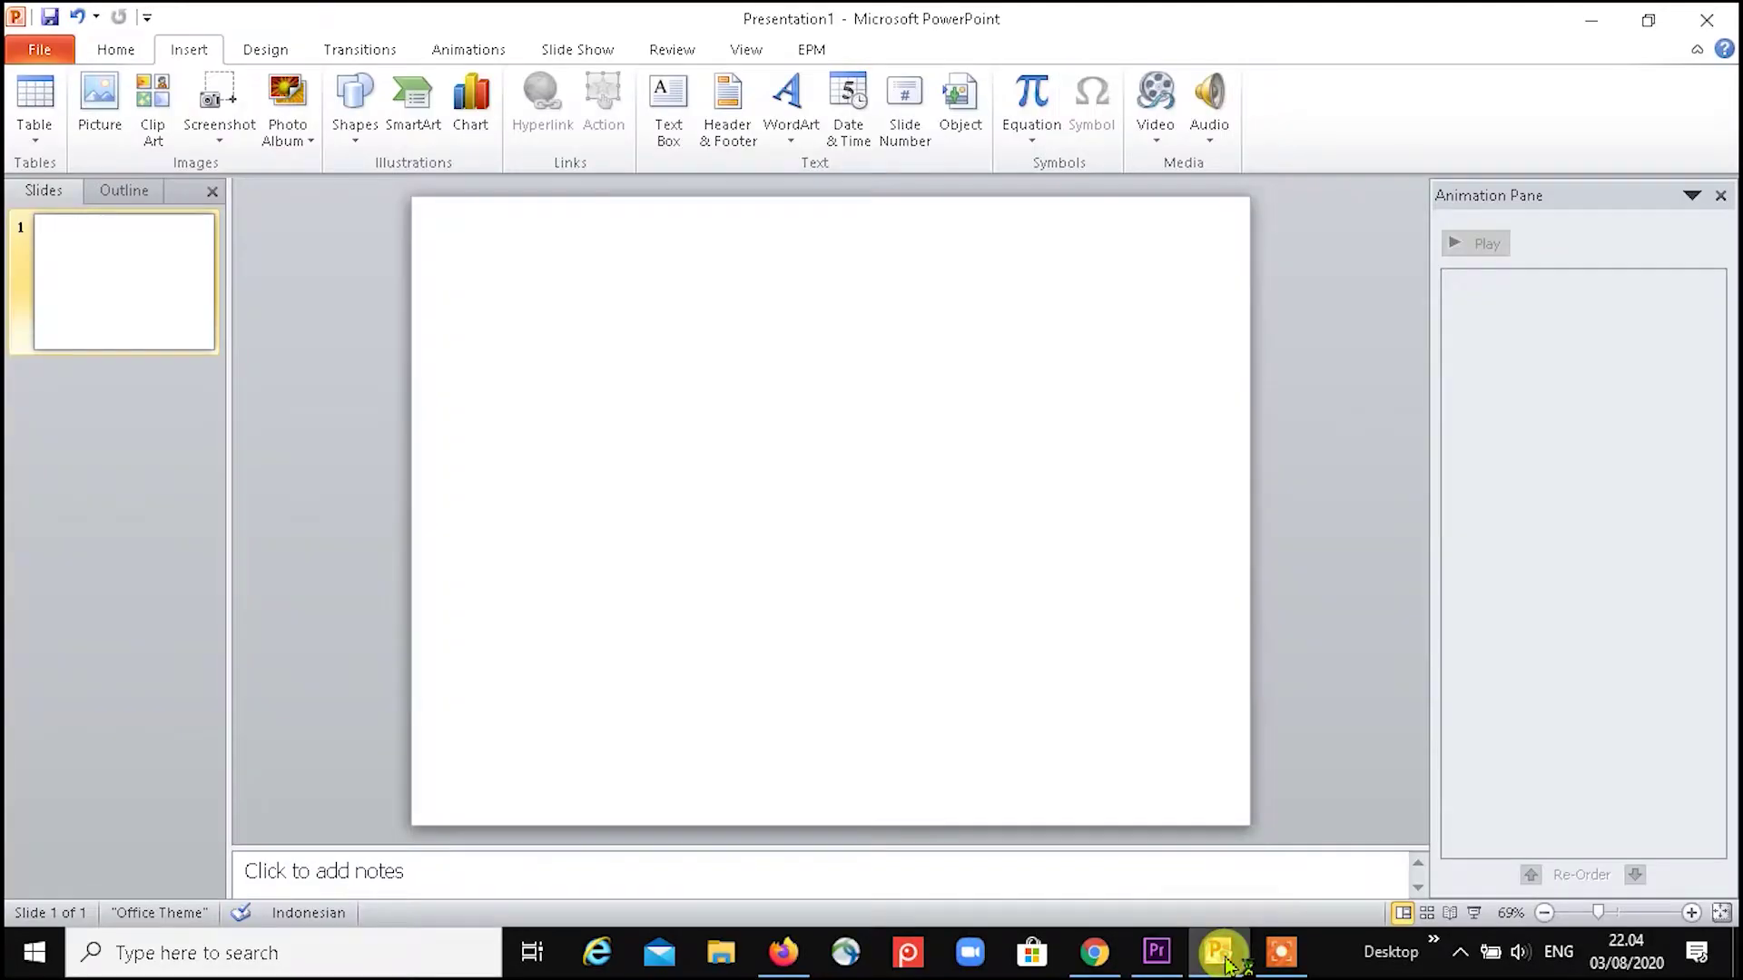
pyautogui.click(354, 118)
pyautogui.click(169, 192)
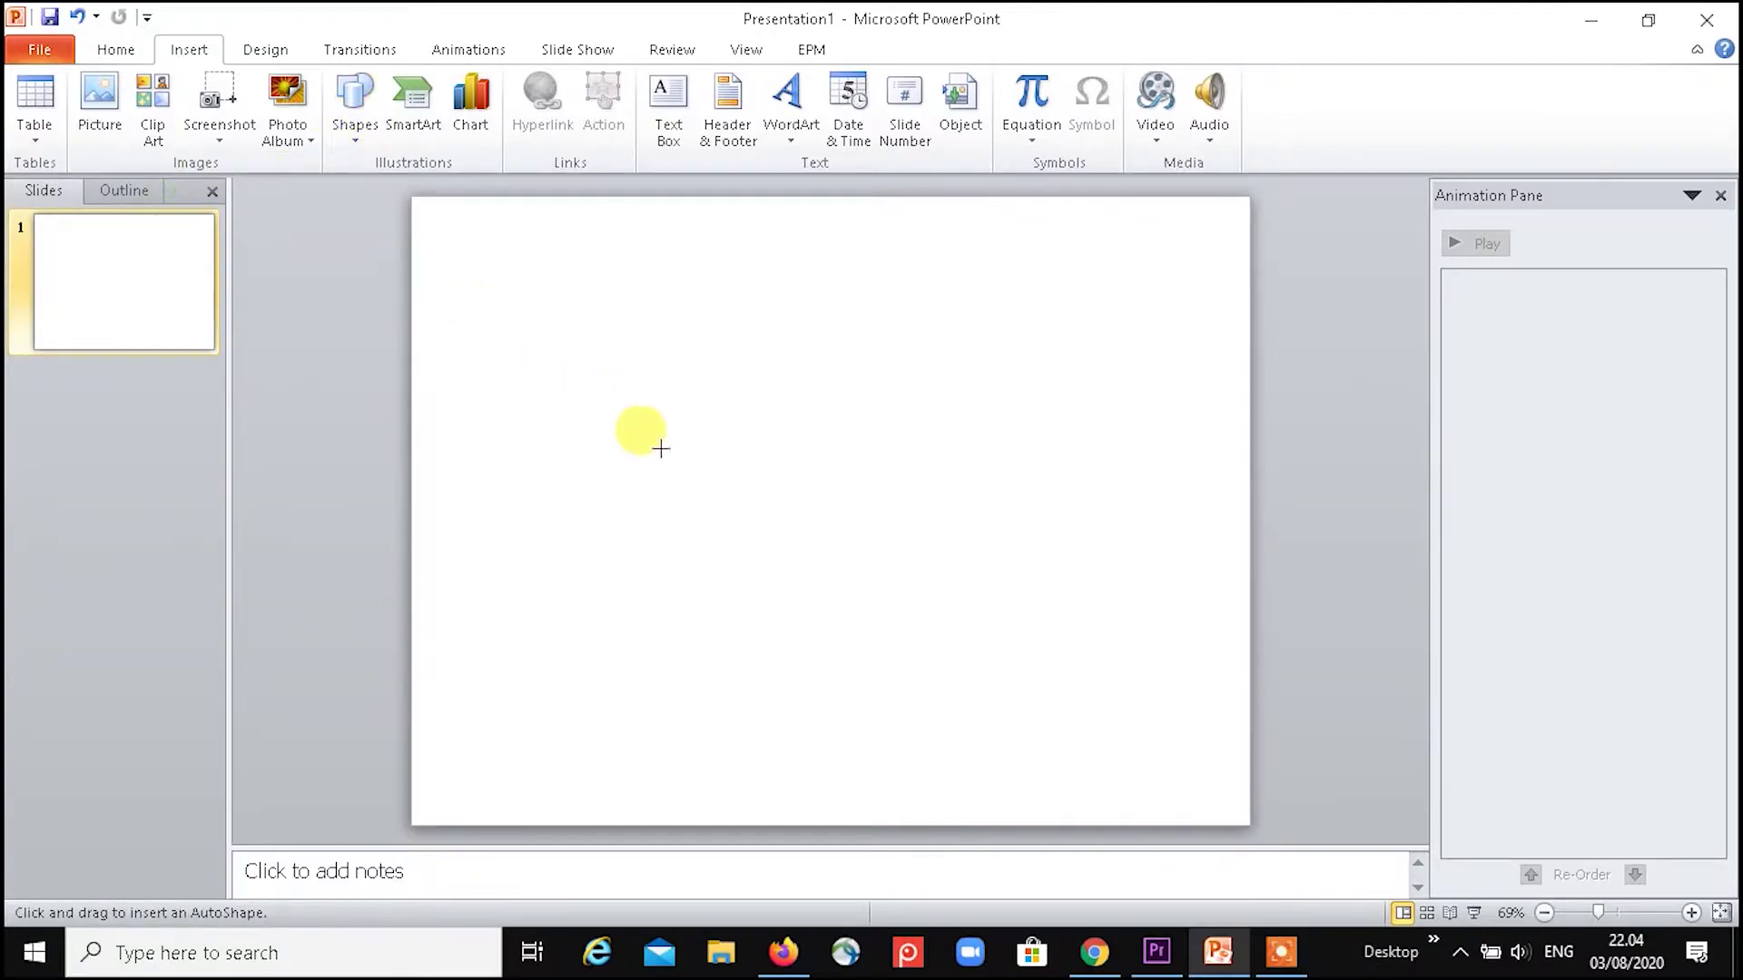
pyautogui.moveTo(658, 418); pyautogui.dragTo(783, 529)
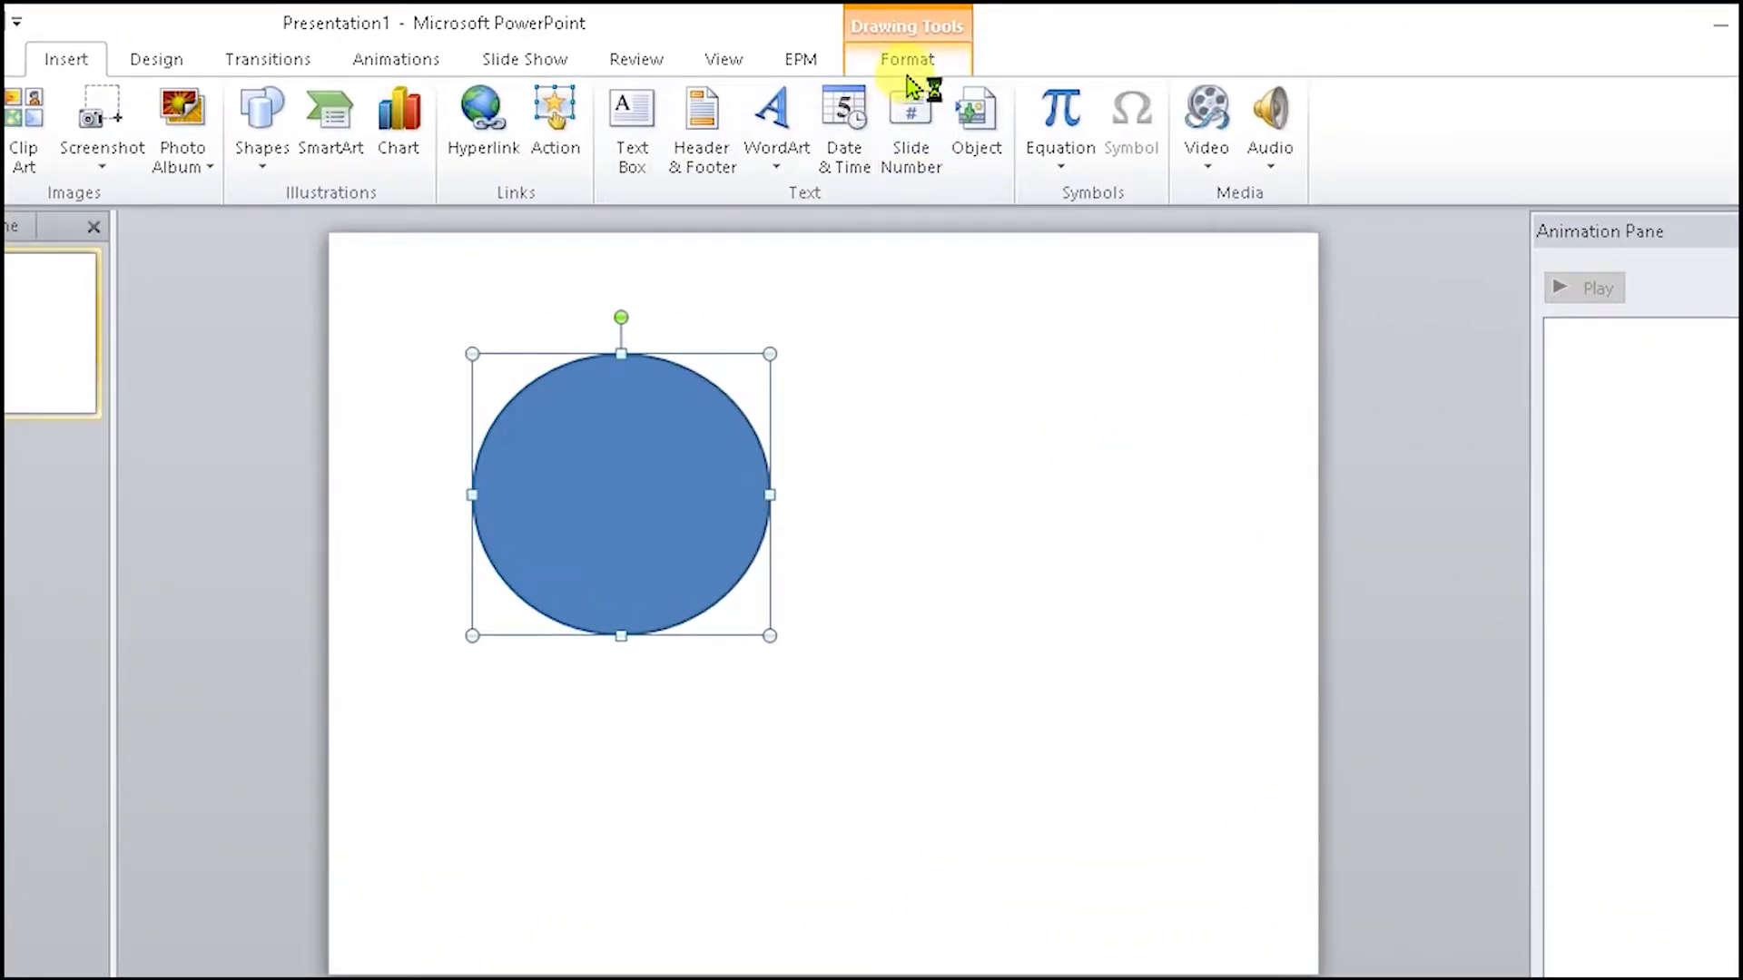
# Remove the oval's fill and set its outline color to red.
pyautogui.click(909, 79)
pyautogui.click(919, 96)
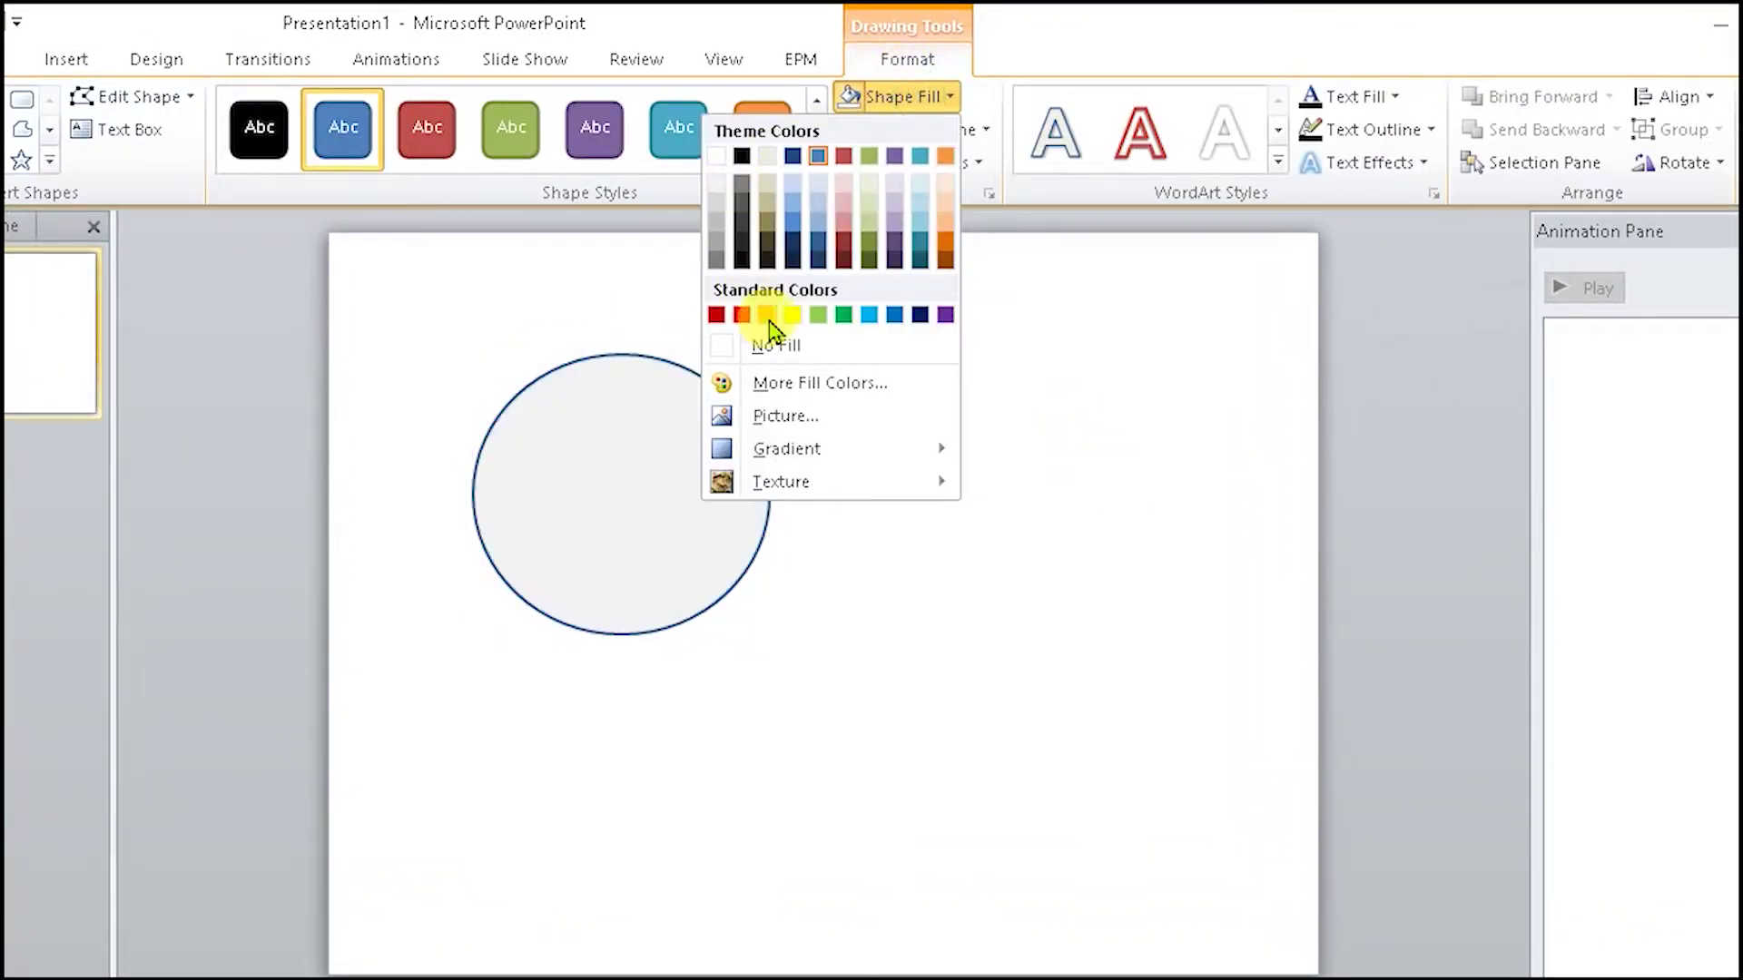
pyautogui.click(790, 353)
pyautogui.click(751, 348)
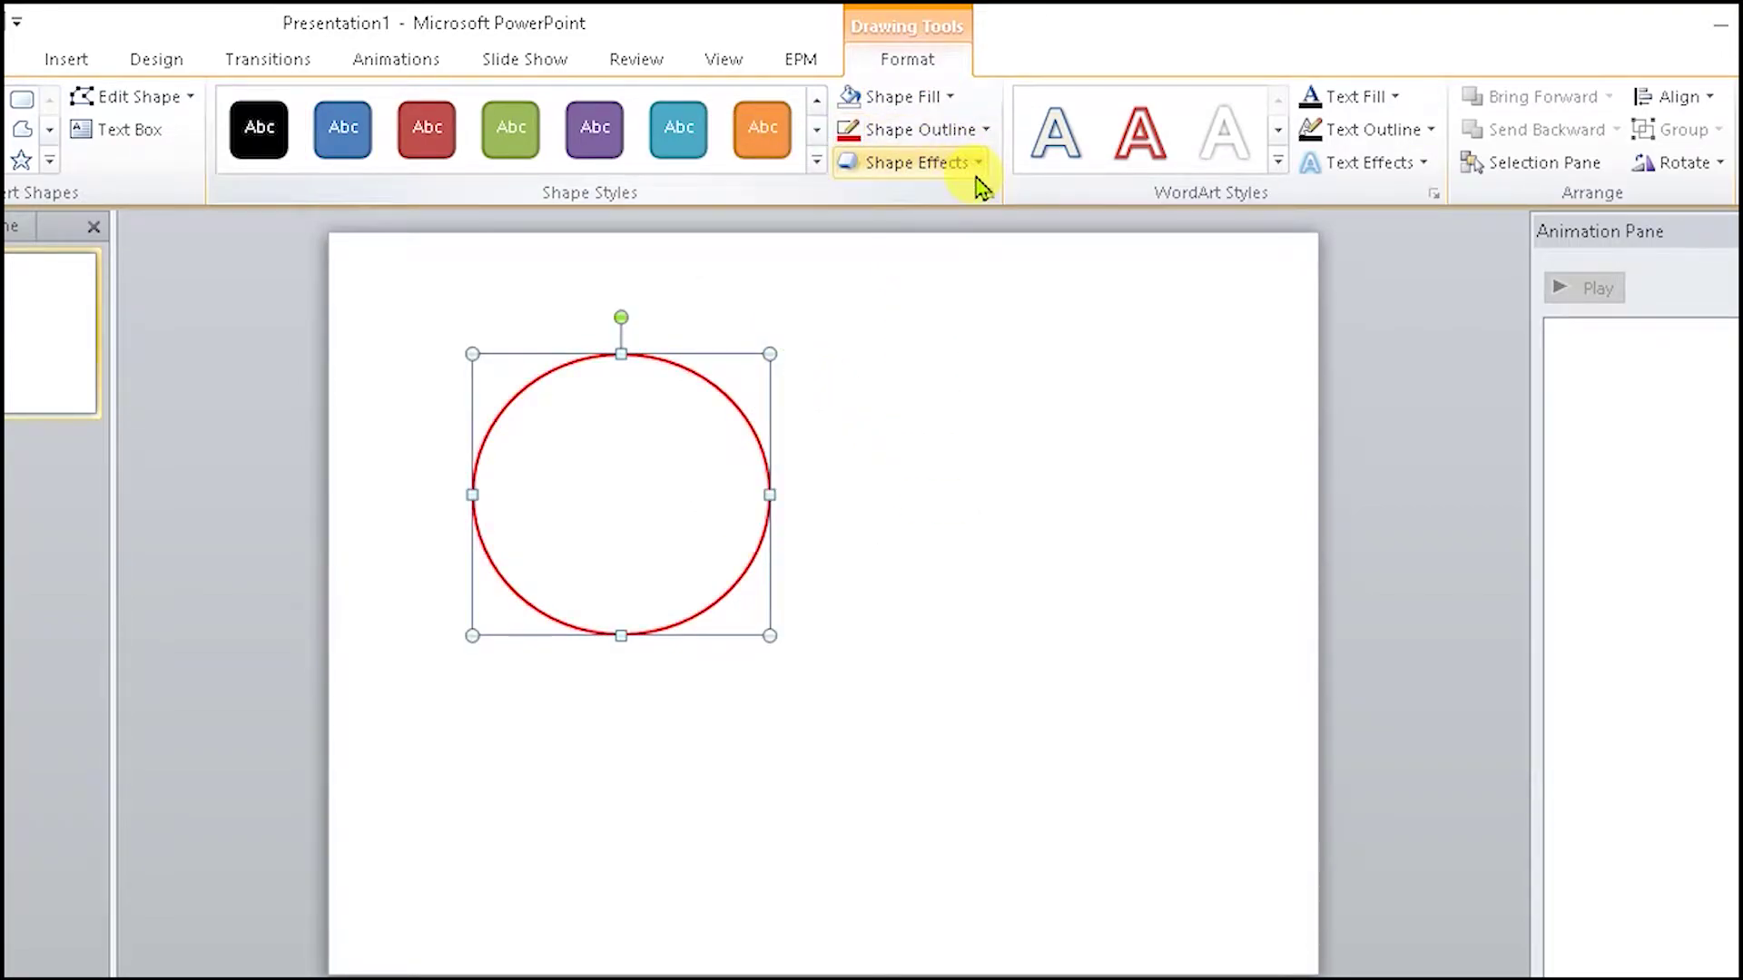
# Set the oval's outline width to 25 pt in the line style settings.
pyautogui.click(973, 134)
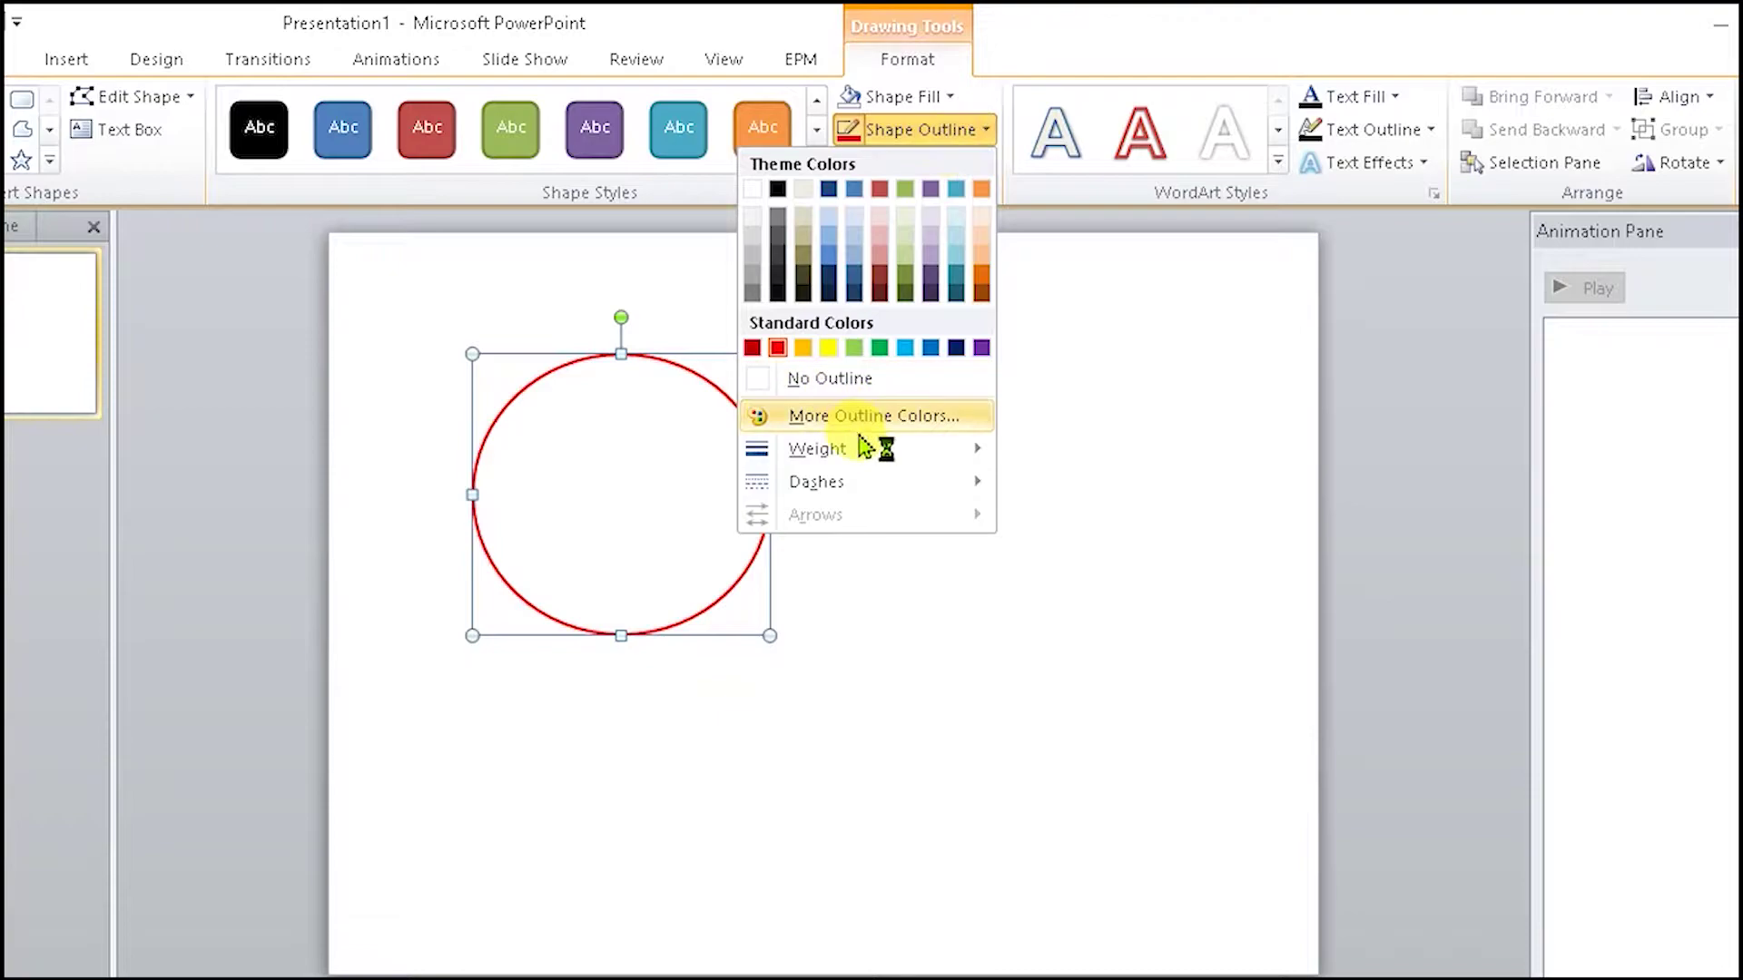
pyautogui.moveTo(871, 458)
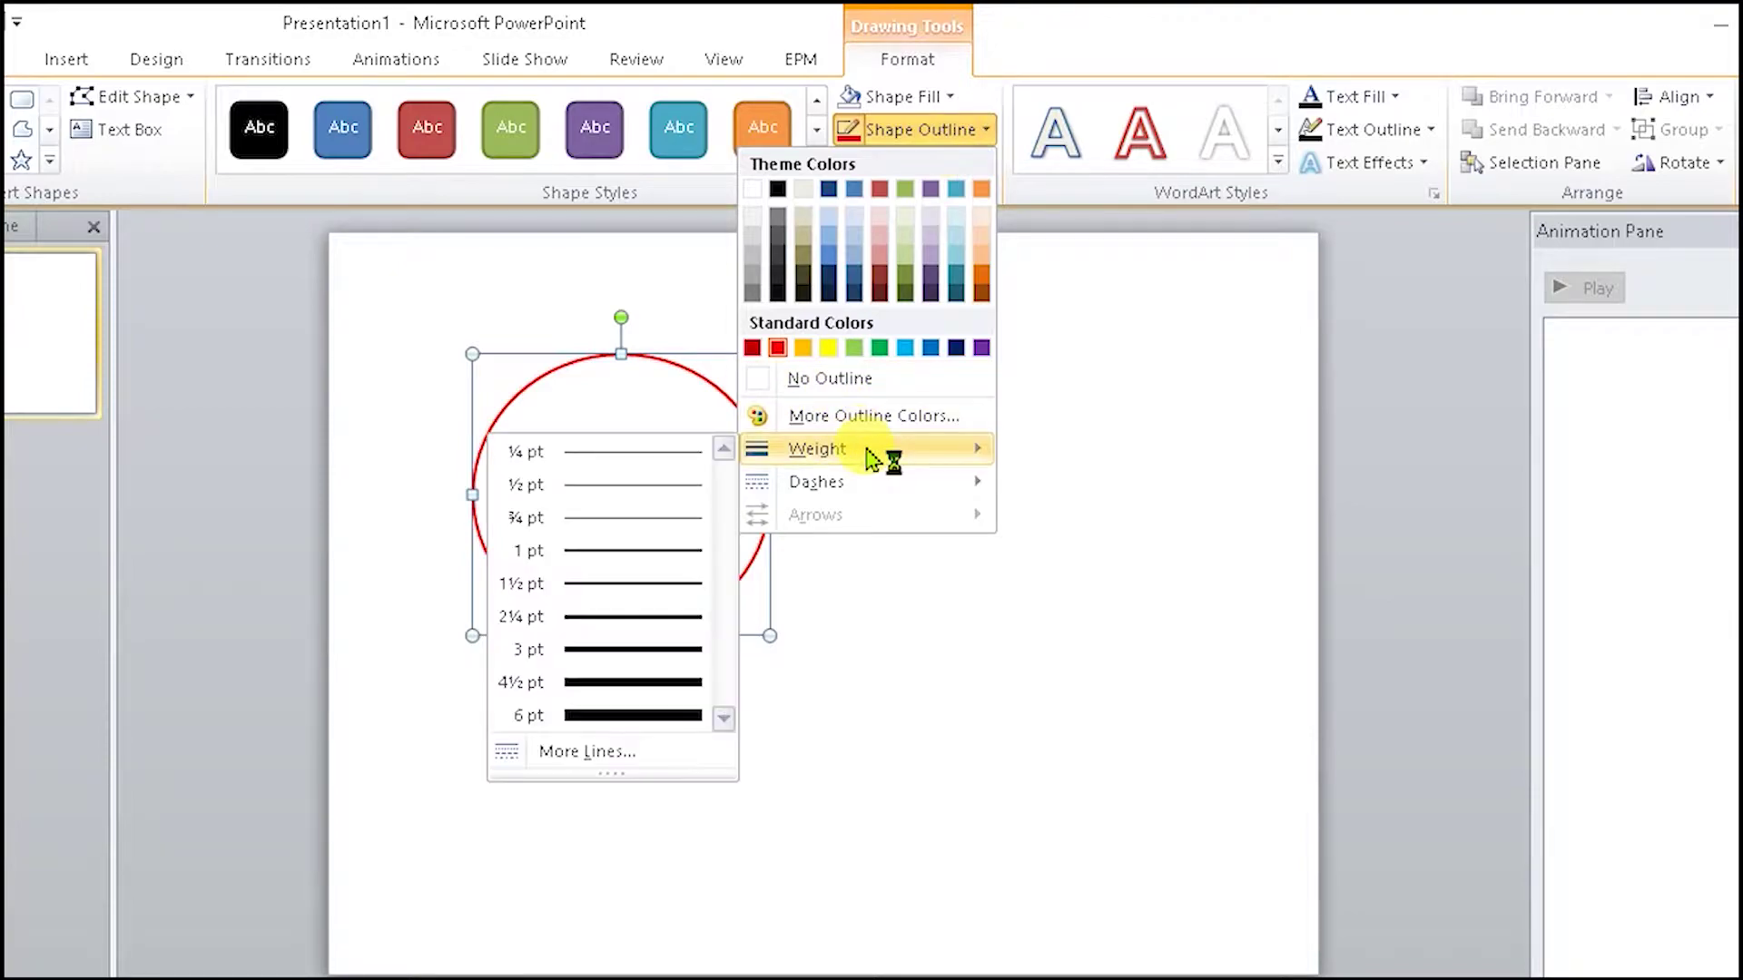
pyautogui.click(592, 758)
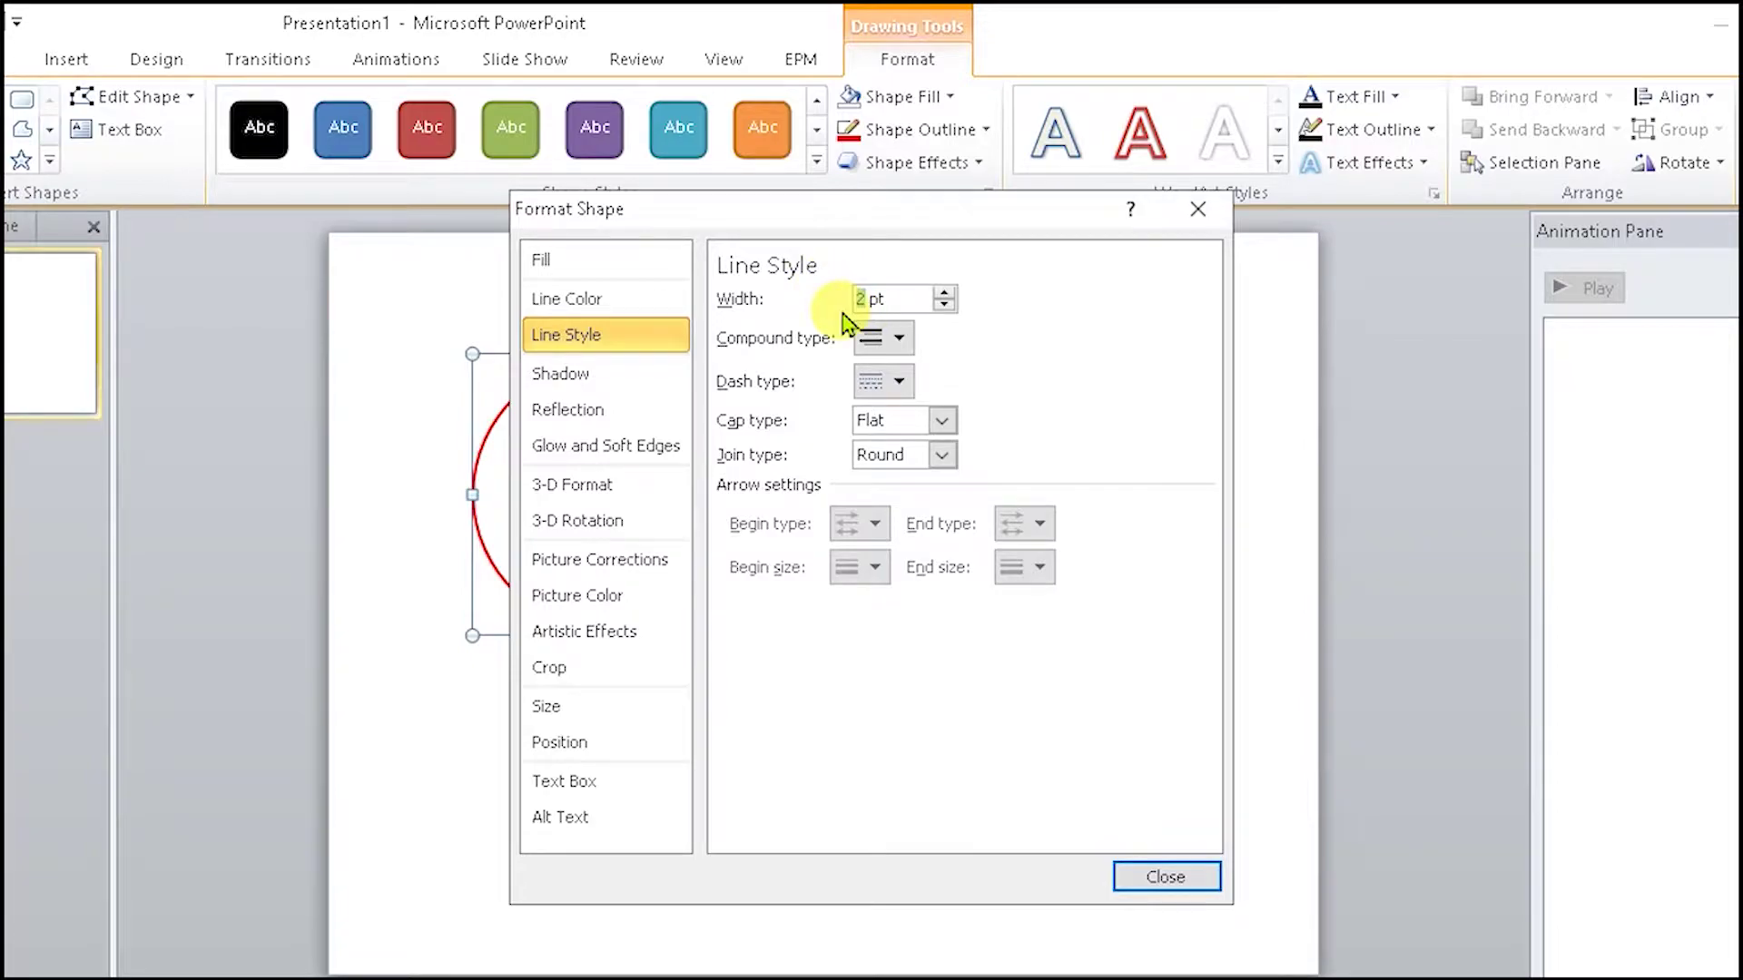
pyautogui.write('5')
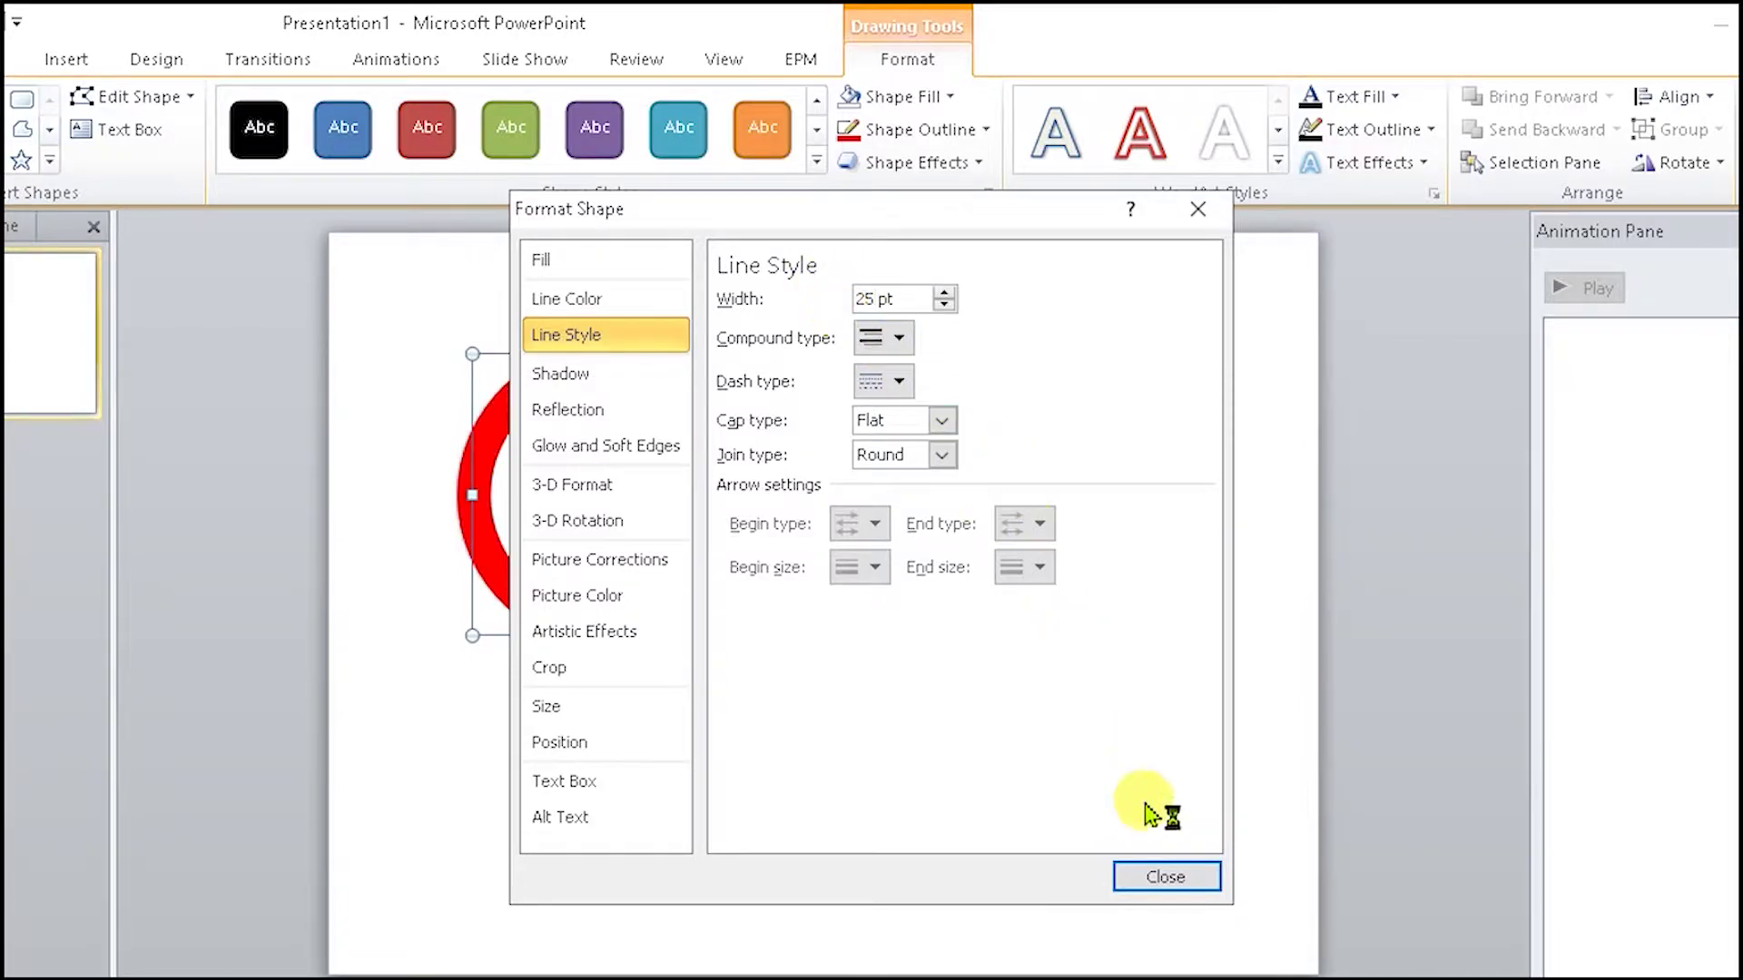
pyautogui.click(1166, 877)
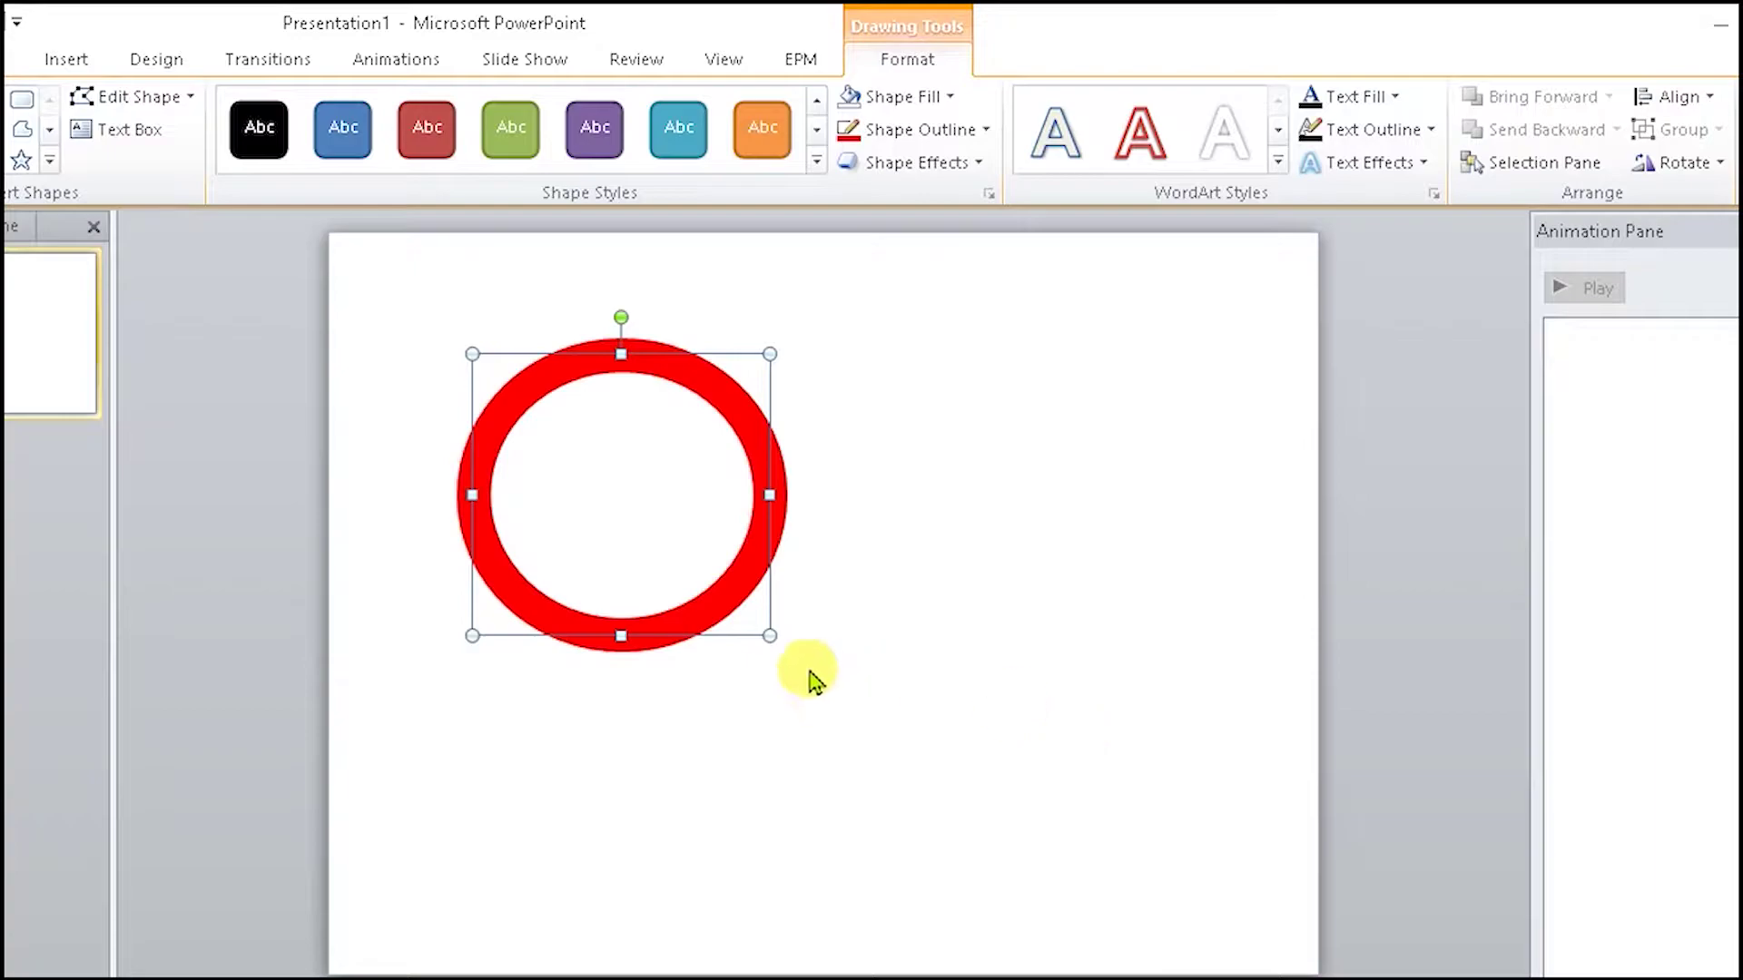
# Resize the red ring to 8 cm high and 8 cm wide, and move it to the middle of the slide.
pyautogui.moveTo(769, 636); pyautogui.dragTo(908, 741)
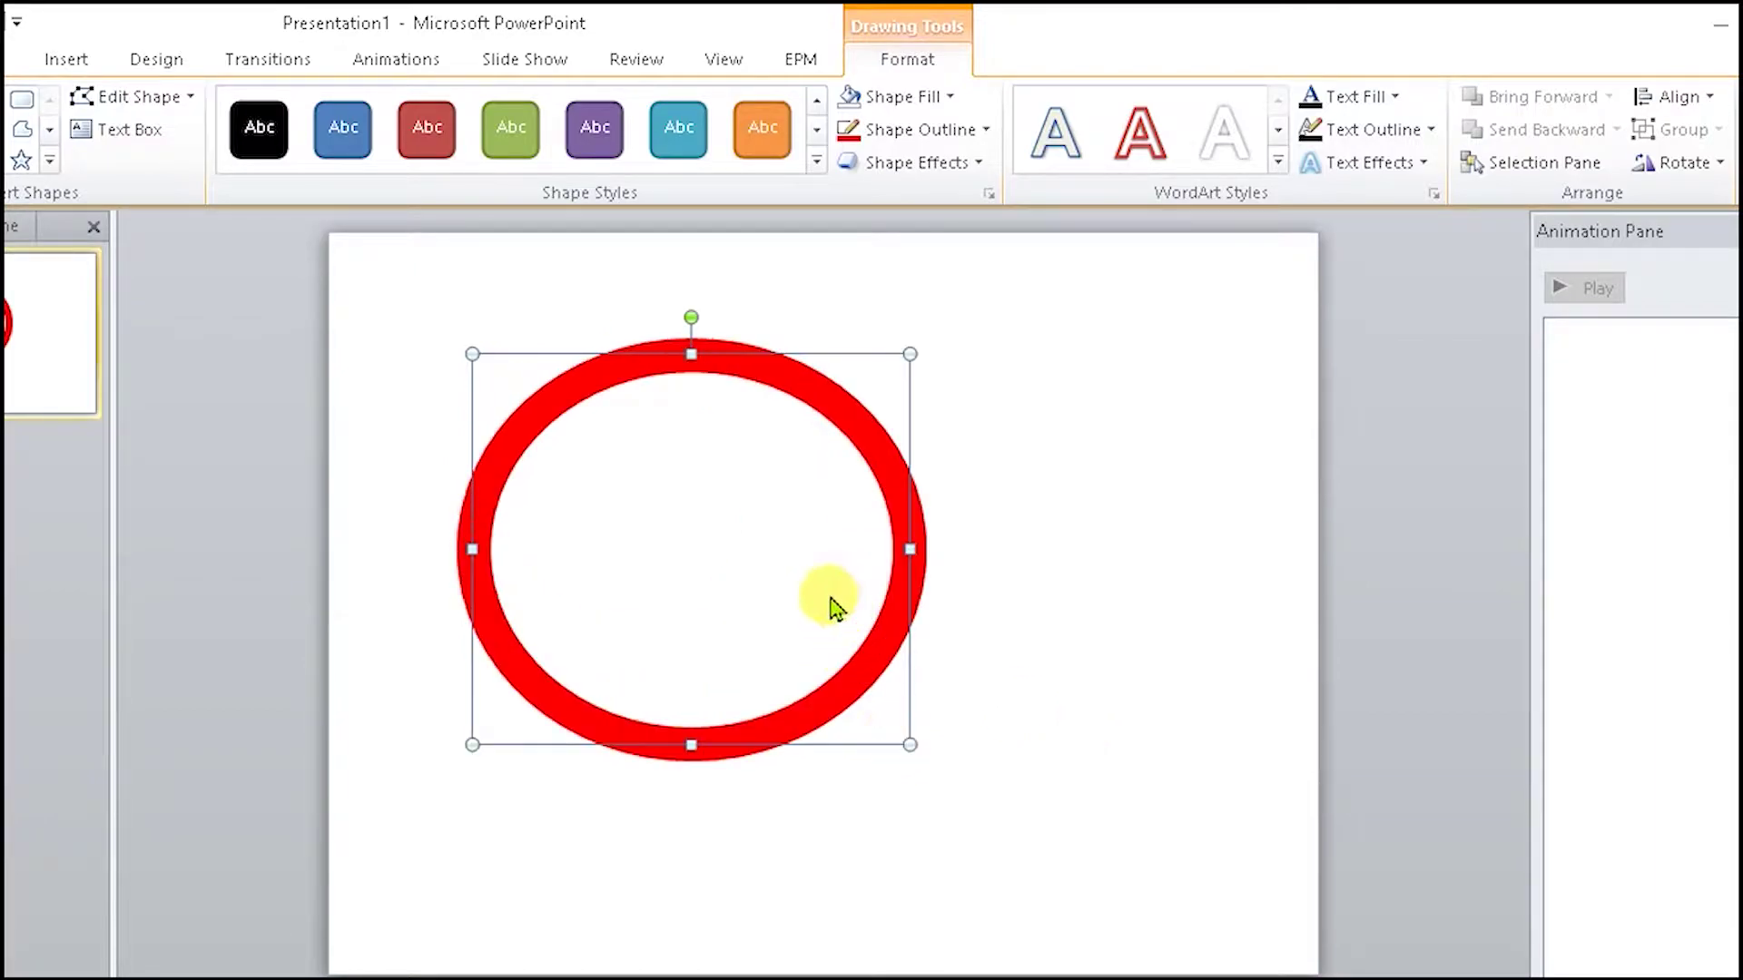
pyautogui.moveTo(472, 552); pyautogui.dragTo(534, 558)
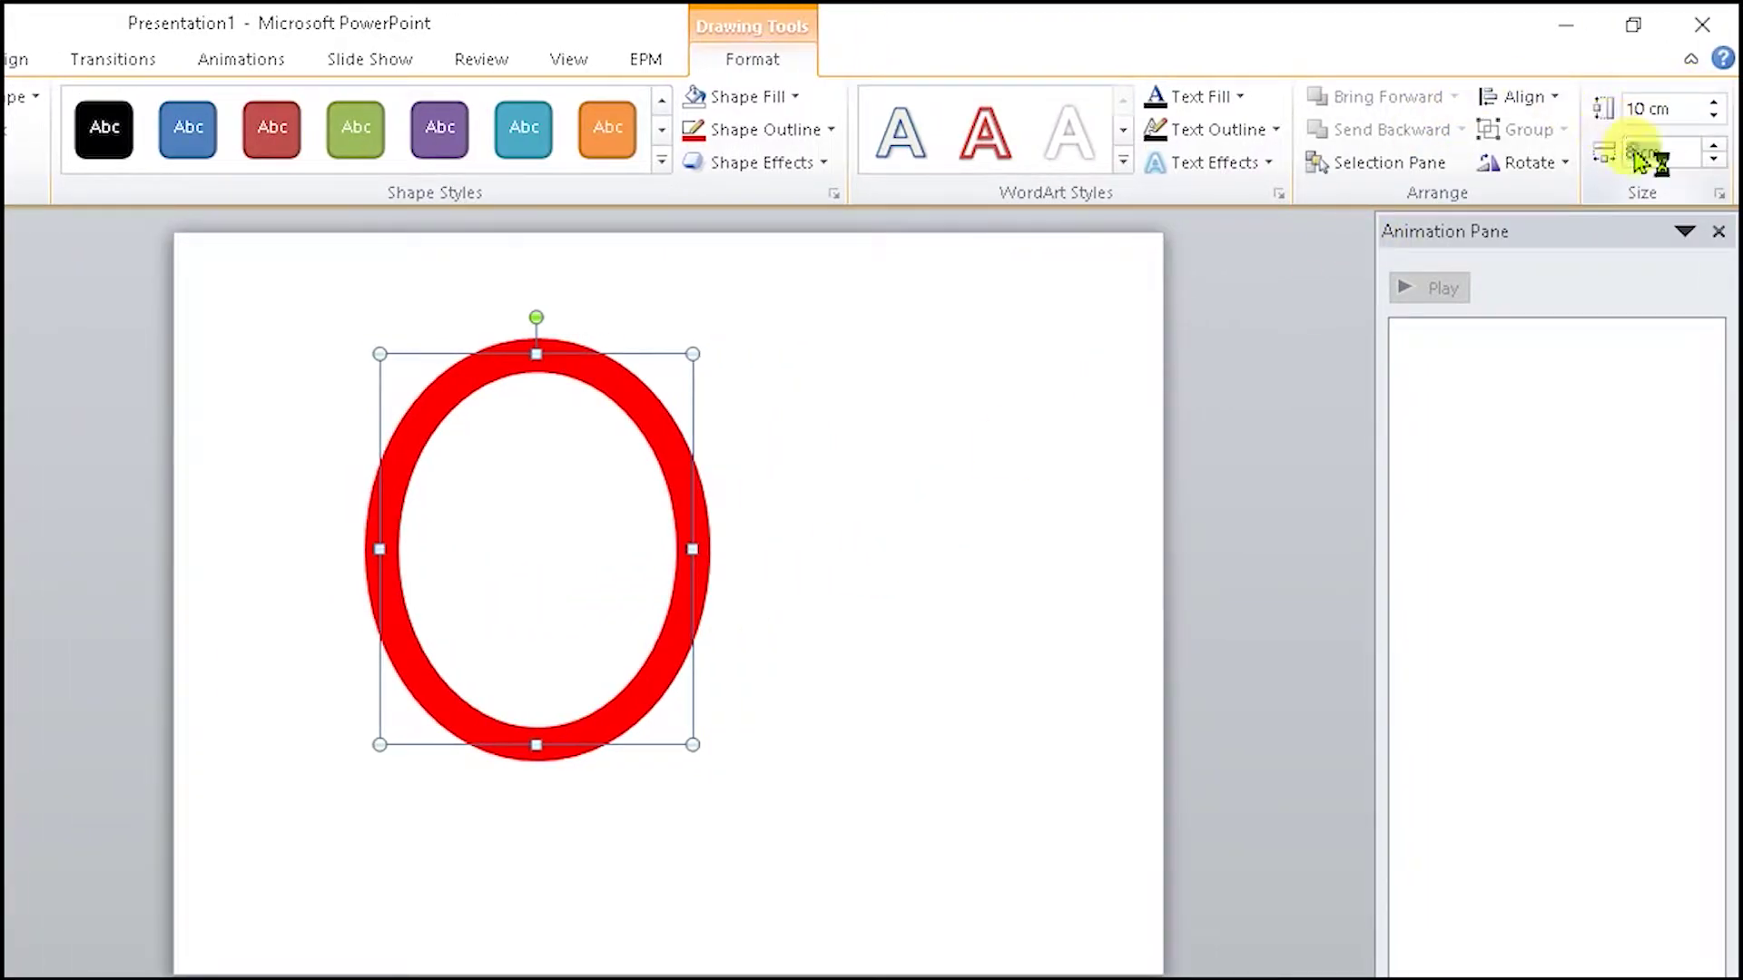
pyautogui.click(1635, 153)
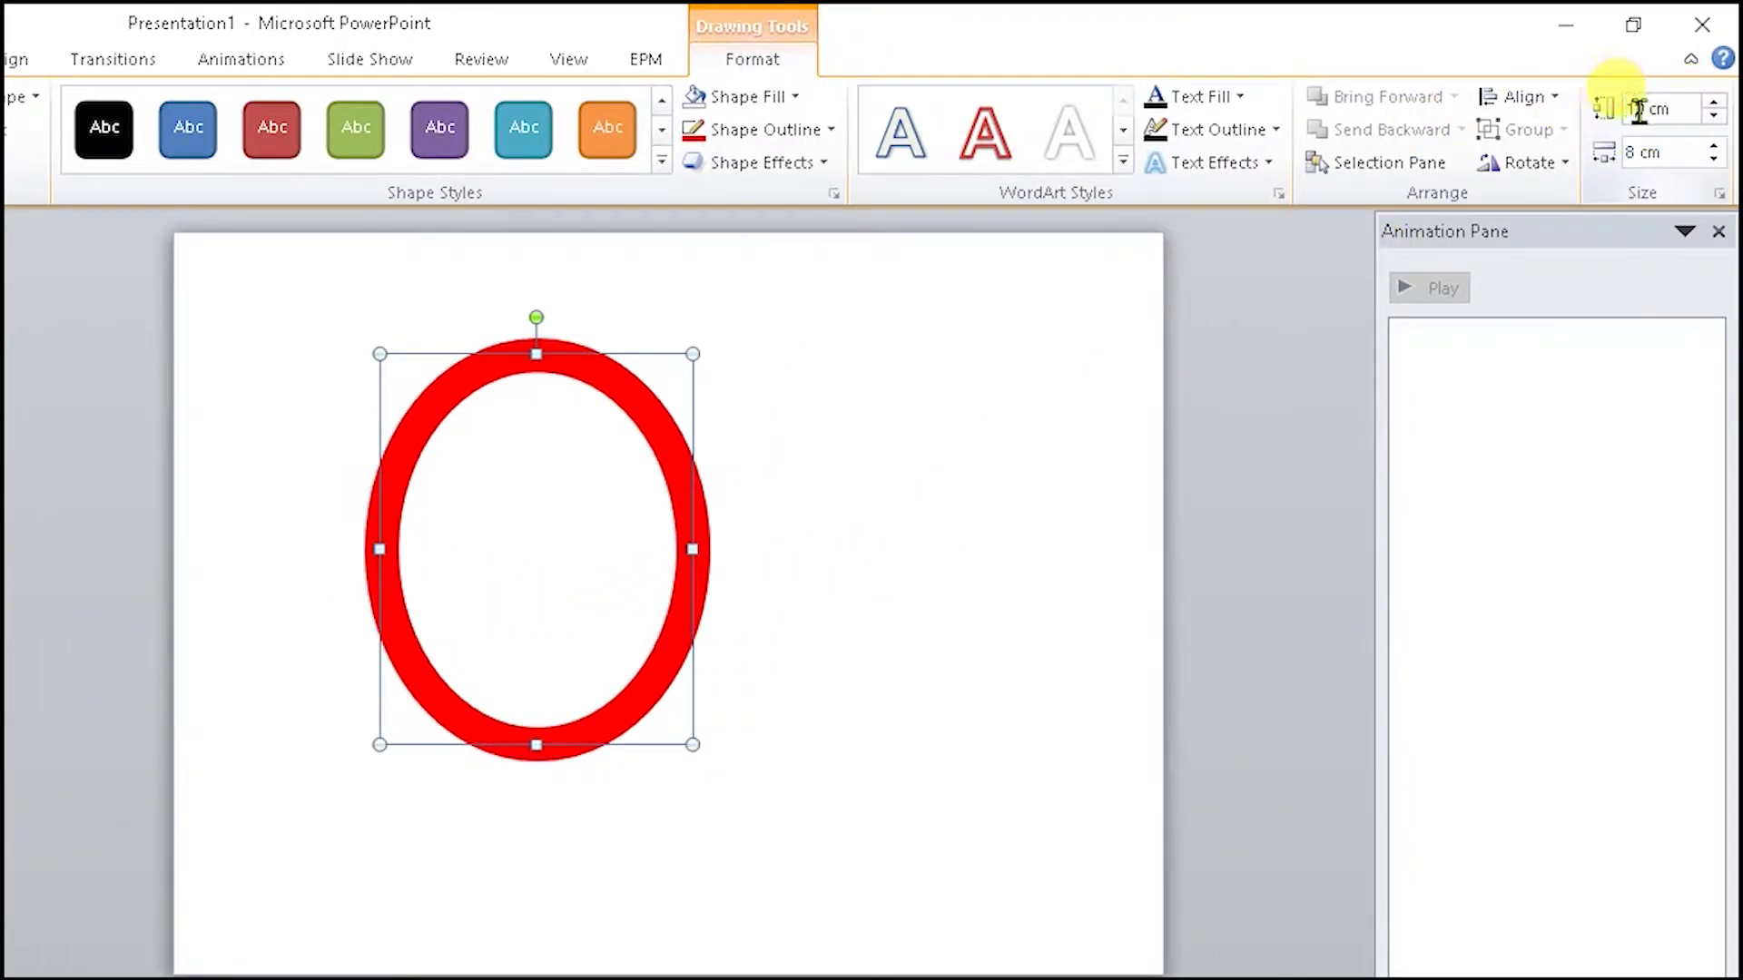
pyautogui.click(1658, 110)
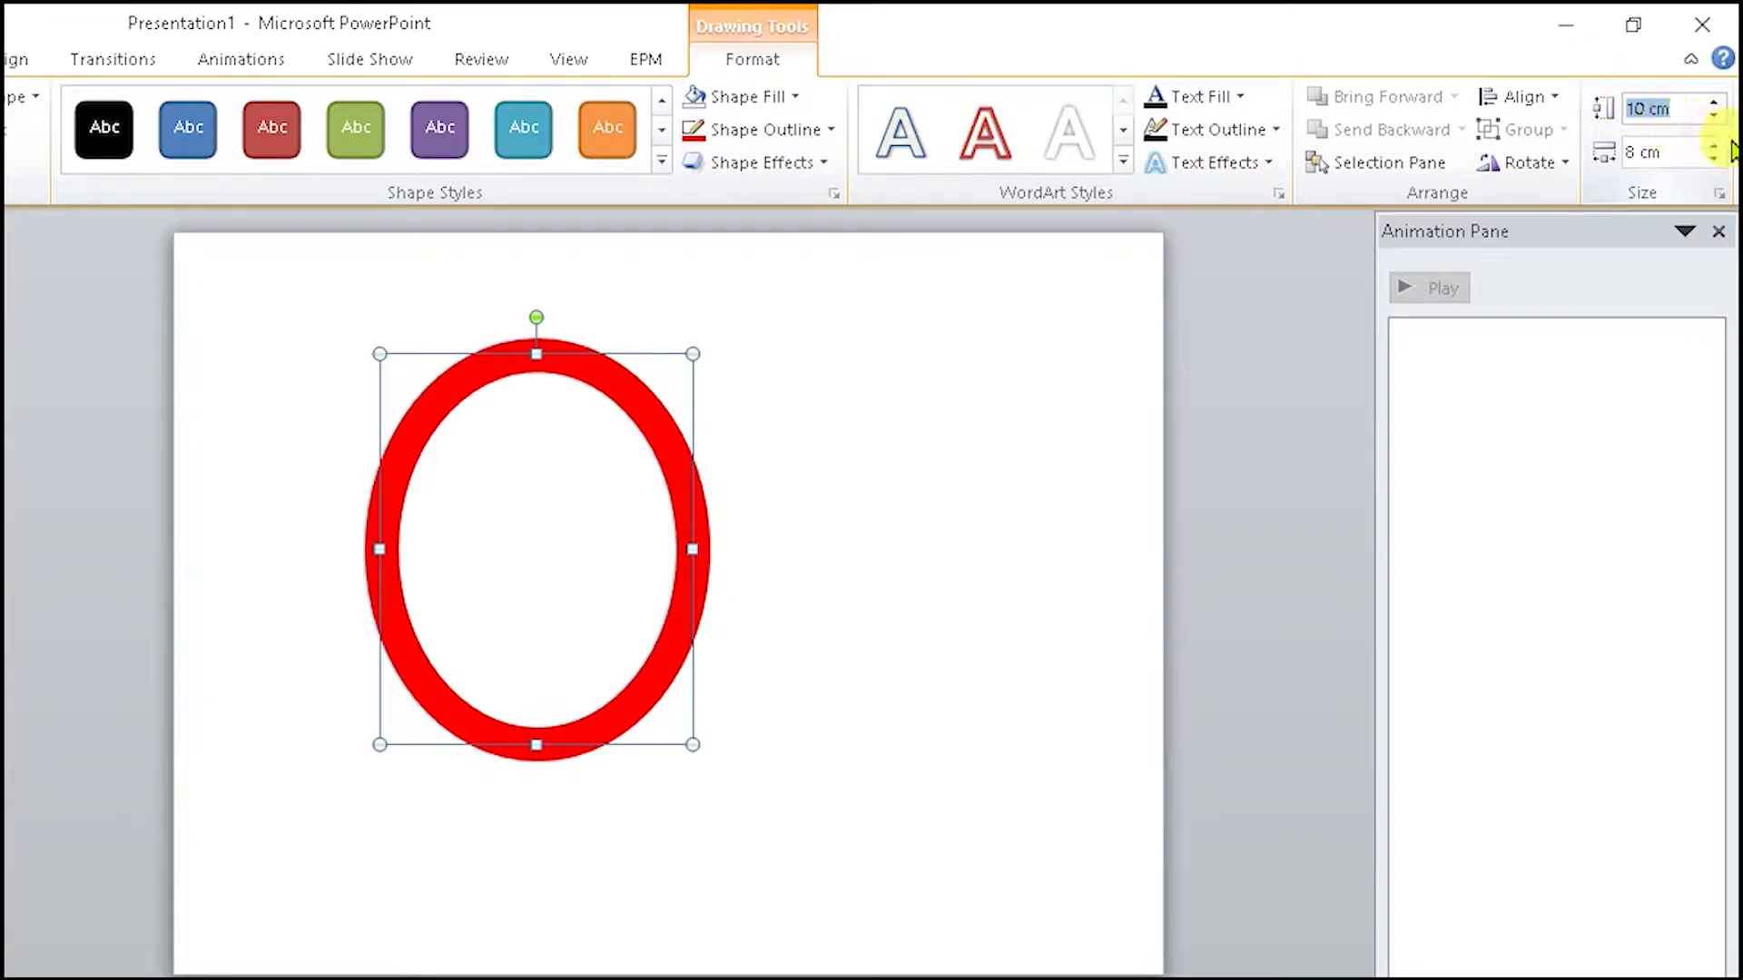
pyautogui.write('8')
pyautogui.press('Return')
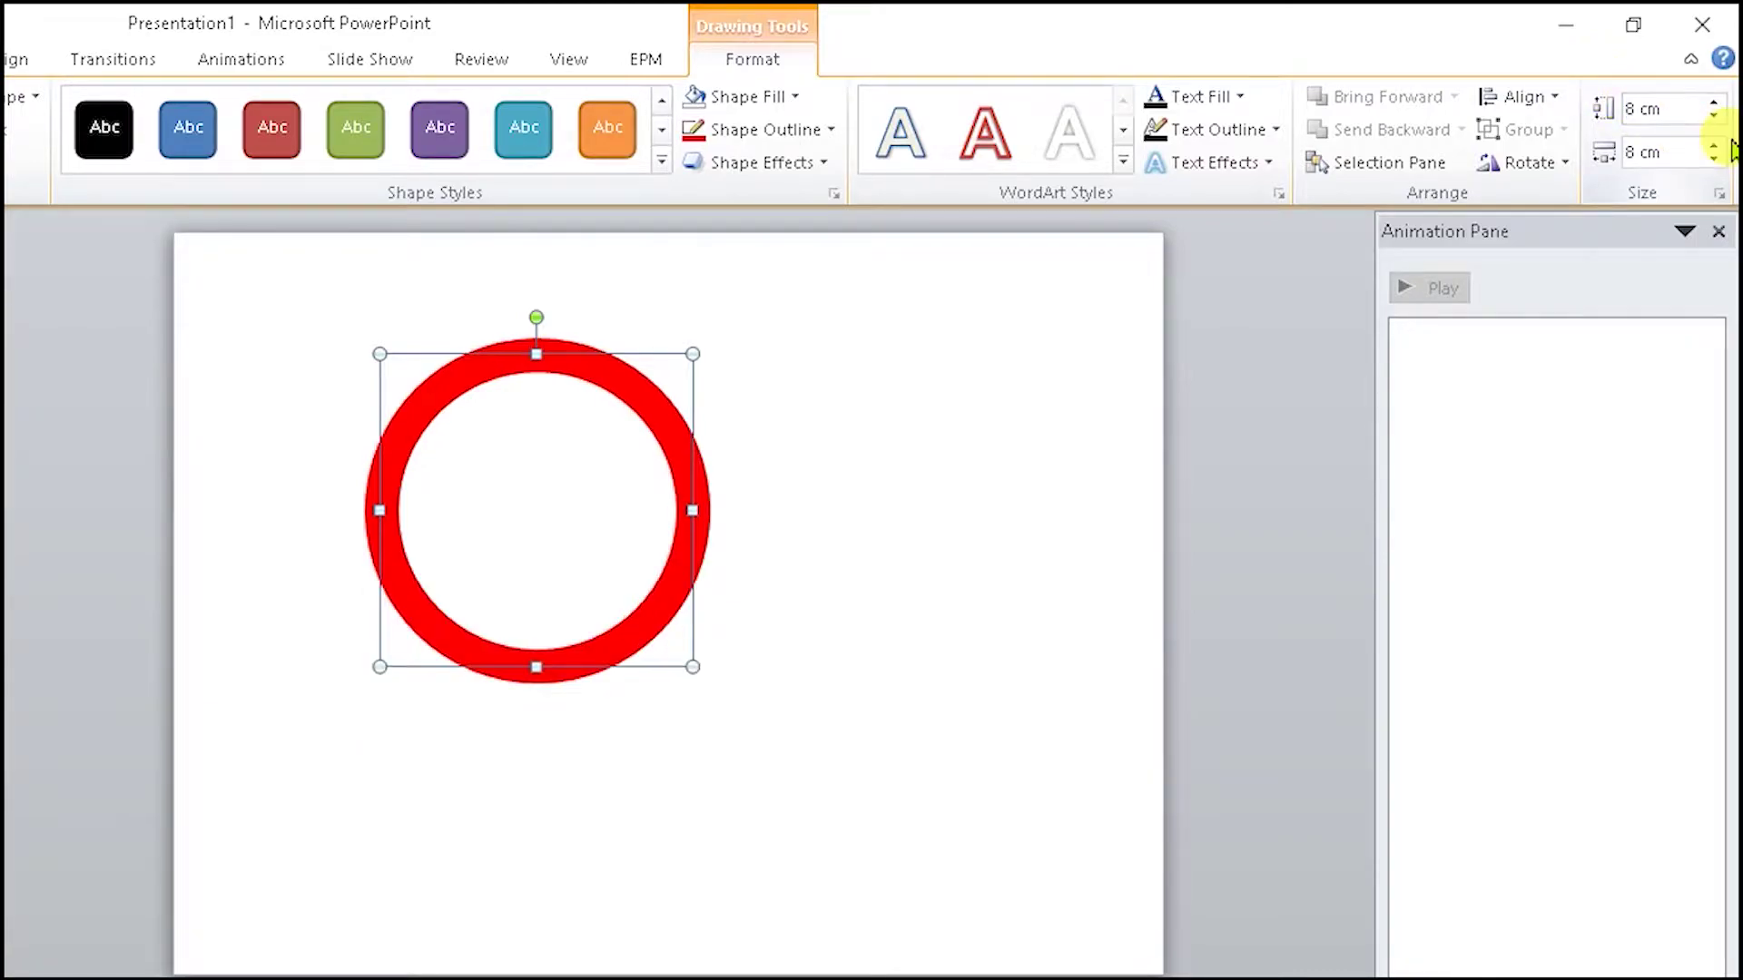
pyautogui.moveTo(681, 431); pyautogui.dragTo(778, 490)
pyautogui.click(917, 525)
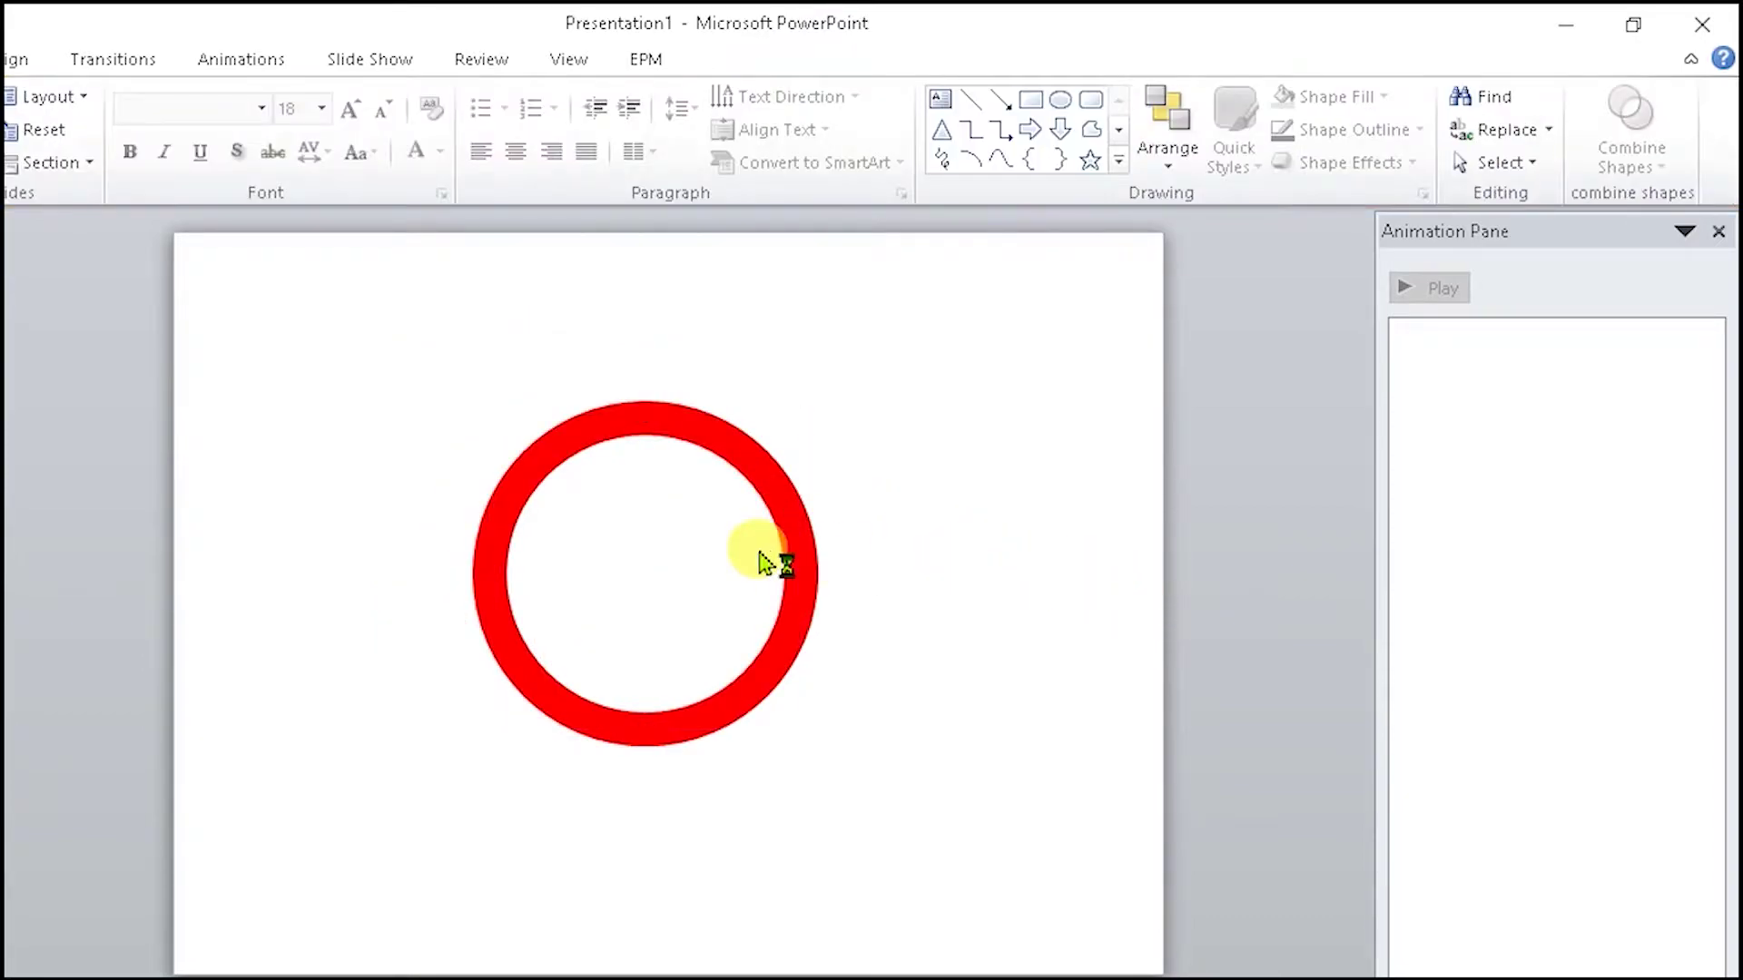
# Apply the Wheel entrance animation to the red ring.
pyautogui.click(789, 563)
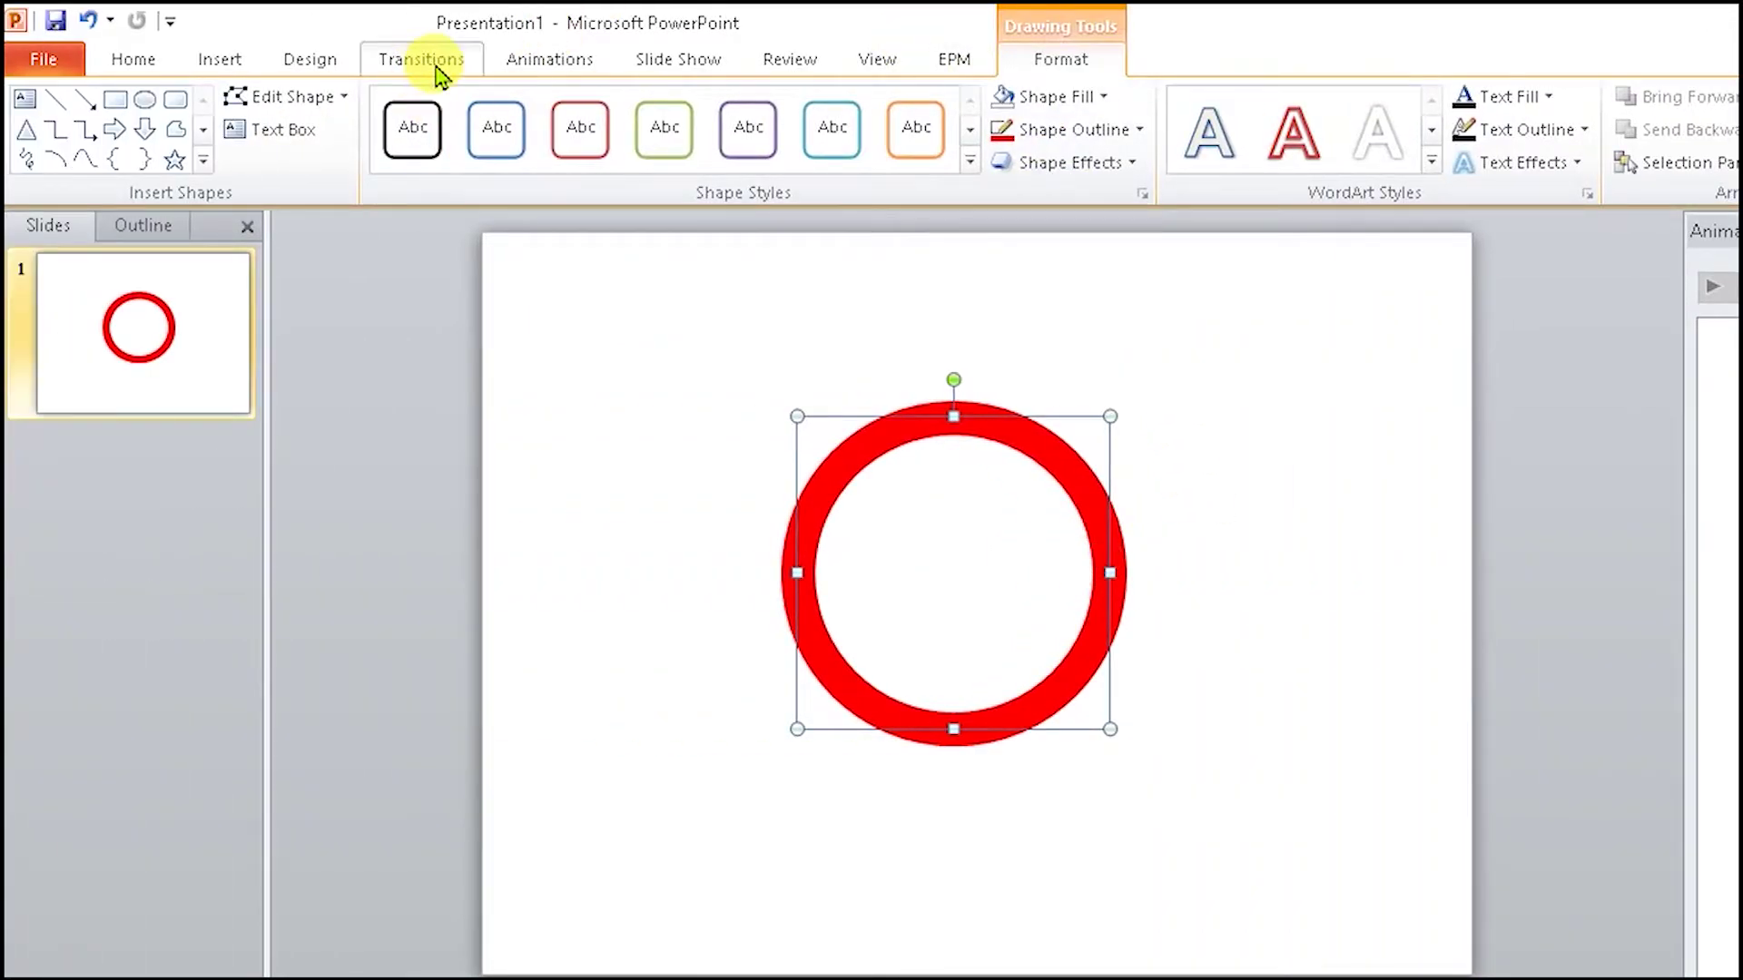
pyautogui.click(227, 63)
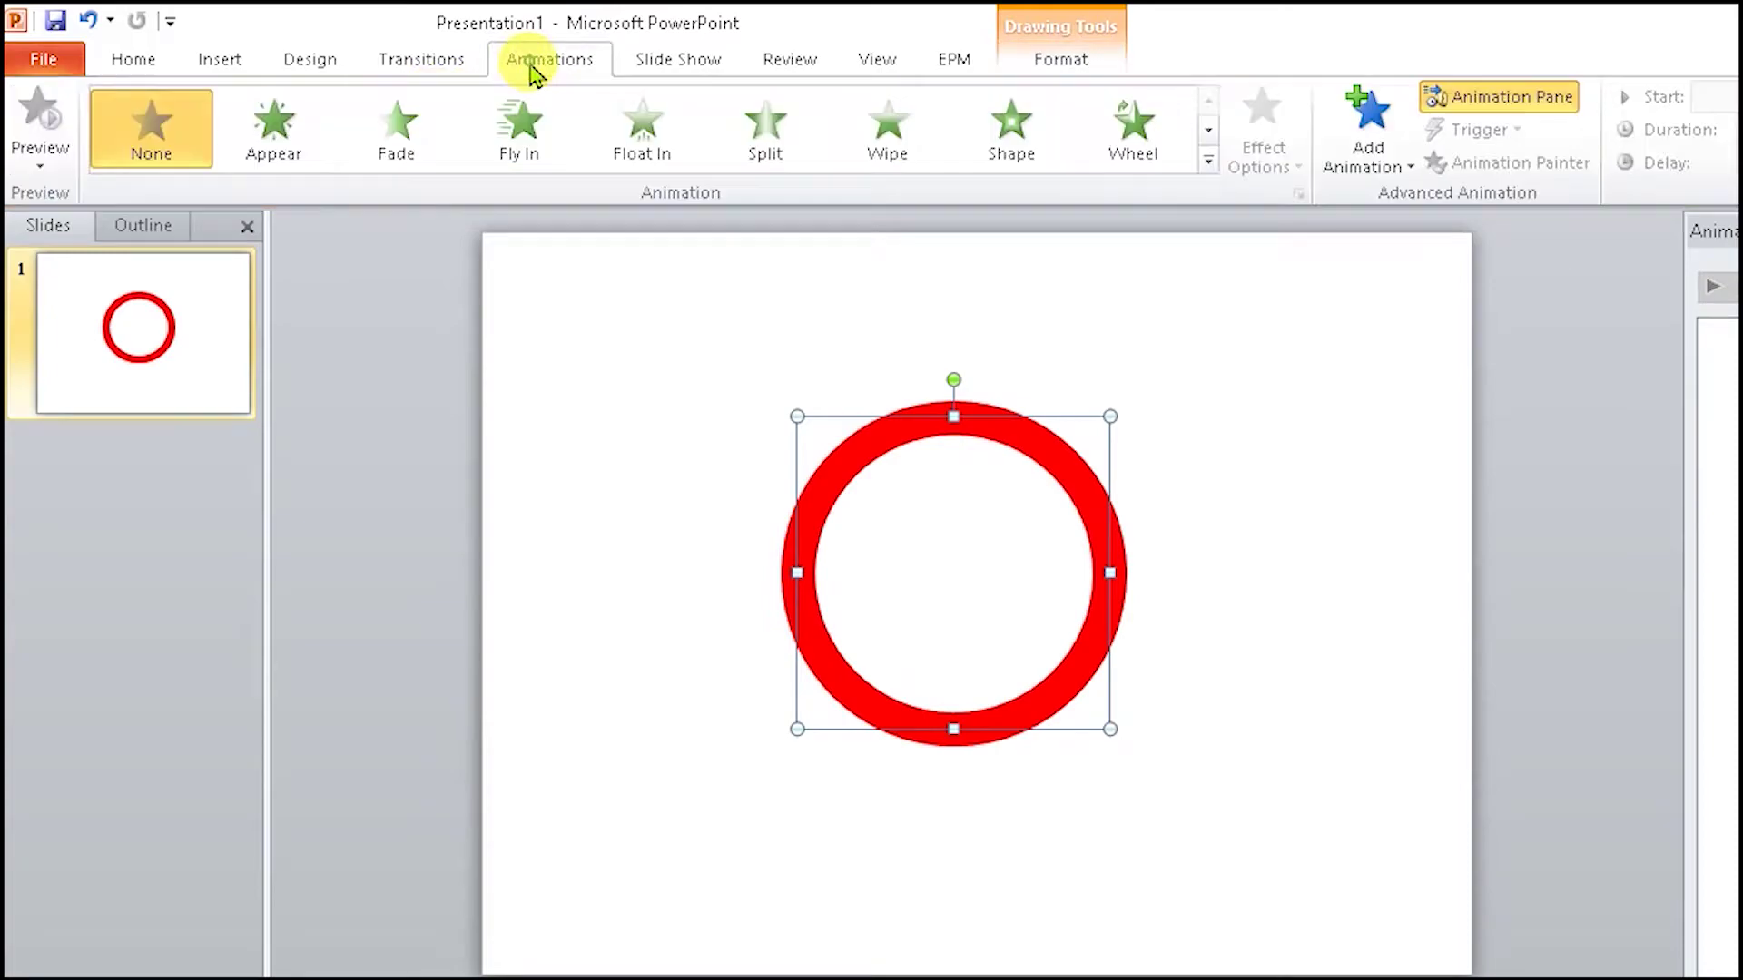
pyautogui.click(1205, 171)
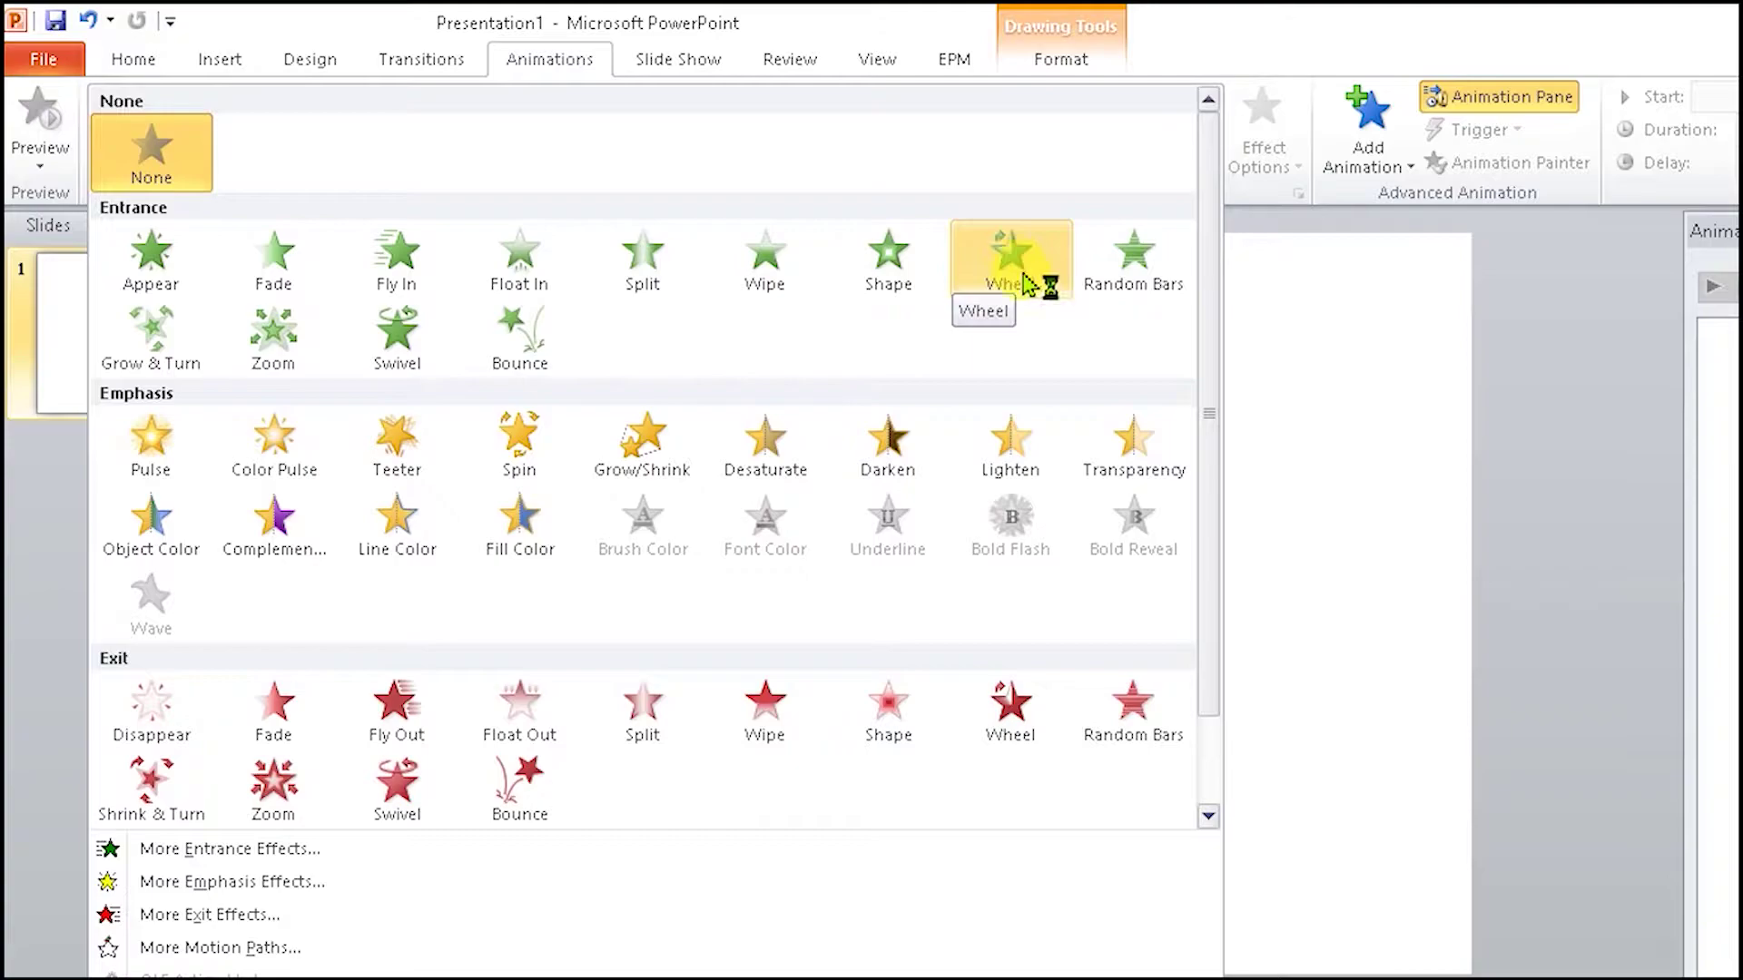
pyautogui.click(991, 271)
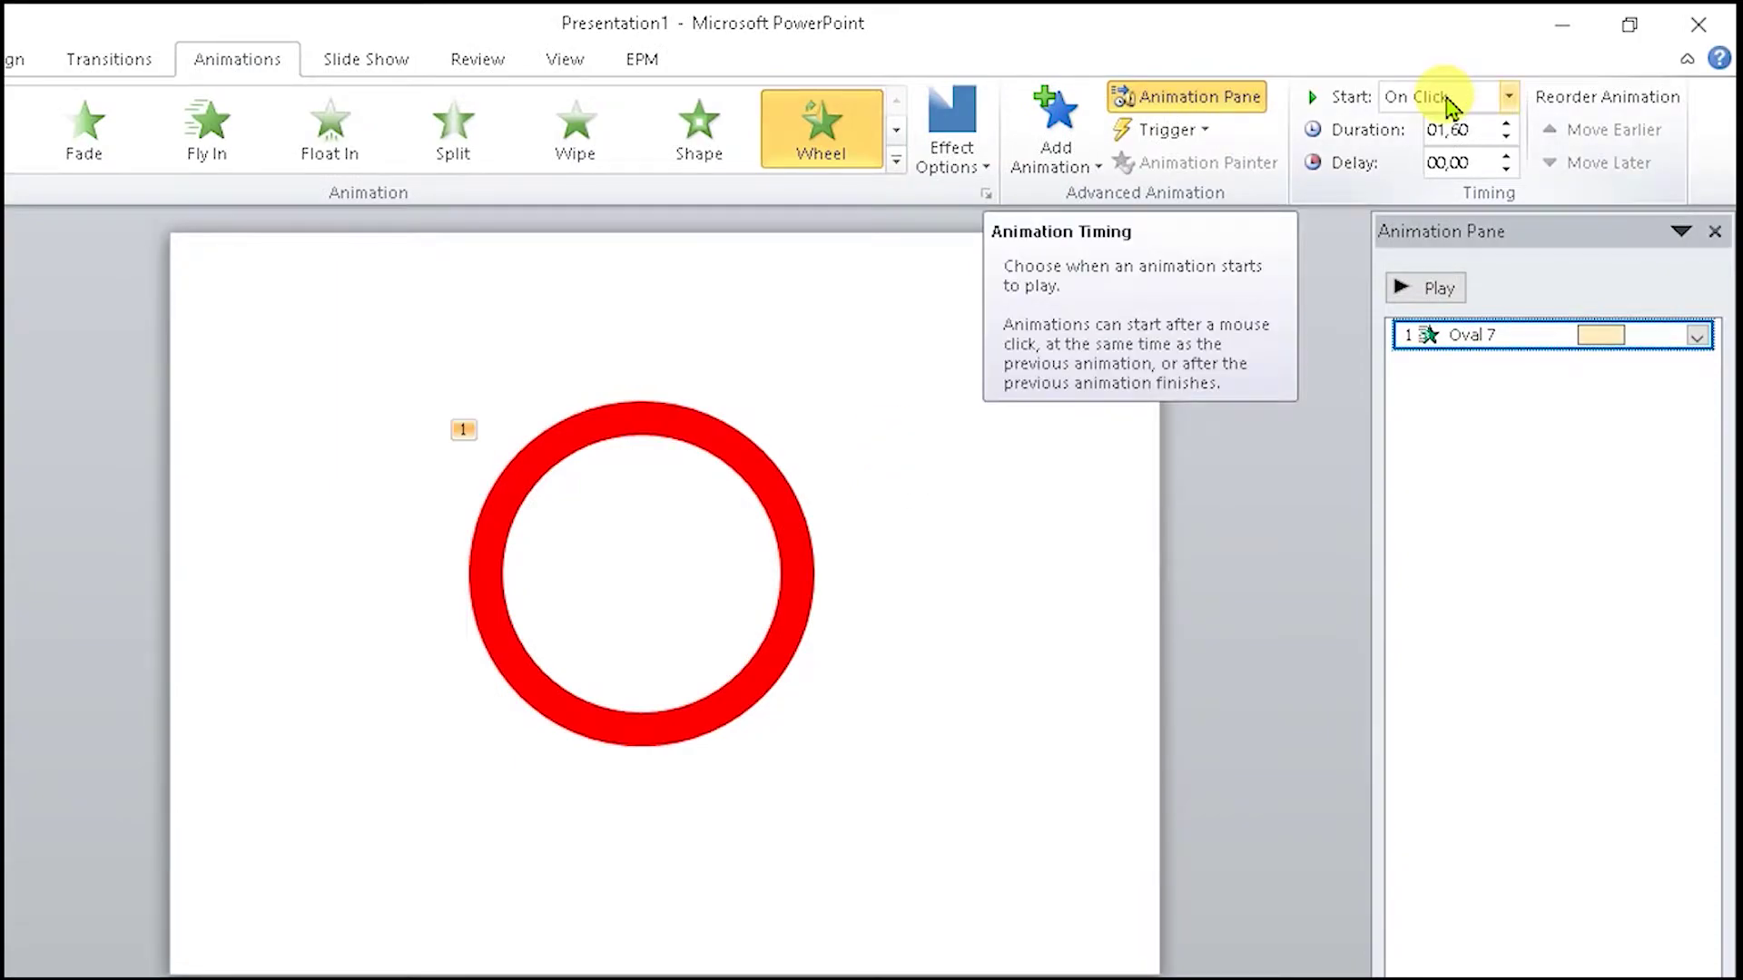
# Set the ring's animation to start With Previous with a duration of 01,00, and preview it.
pyautogui.click(1449, 106)
pyautogui.click(1445, 155)
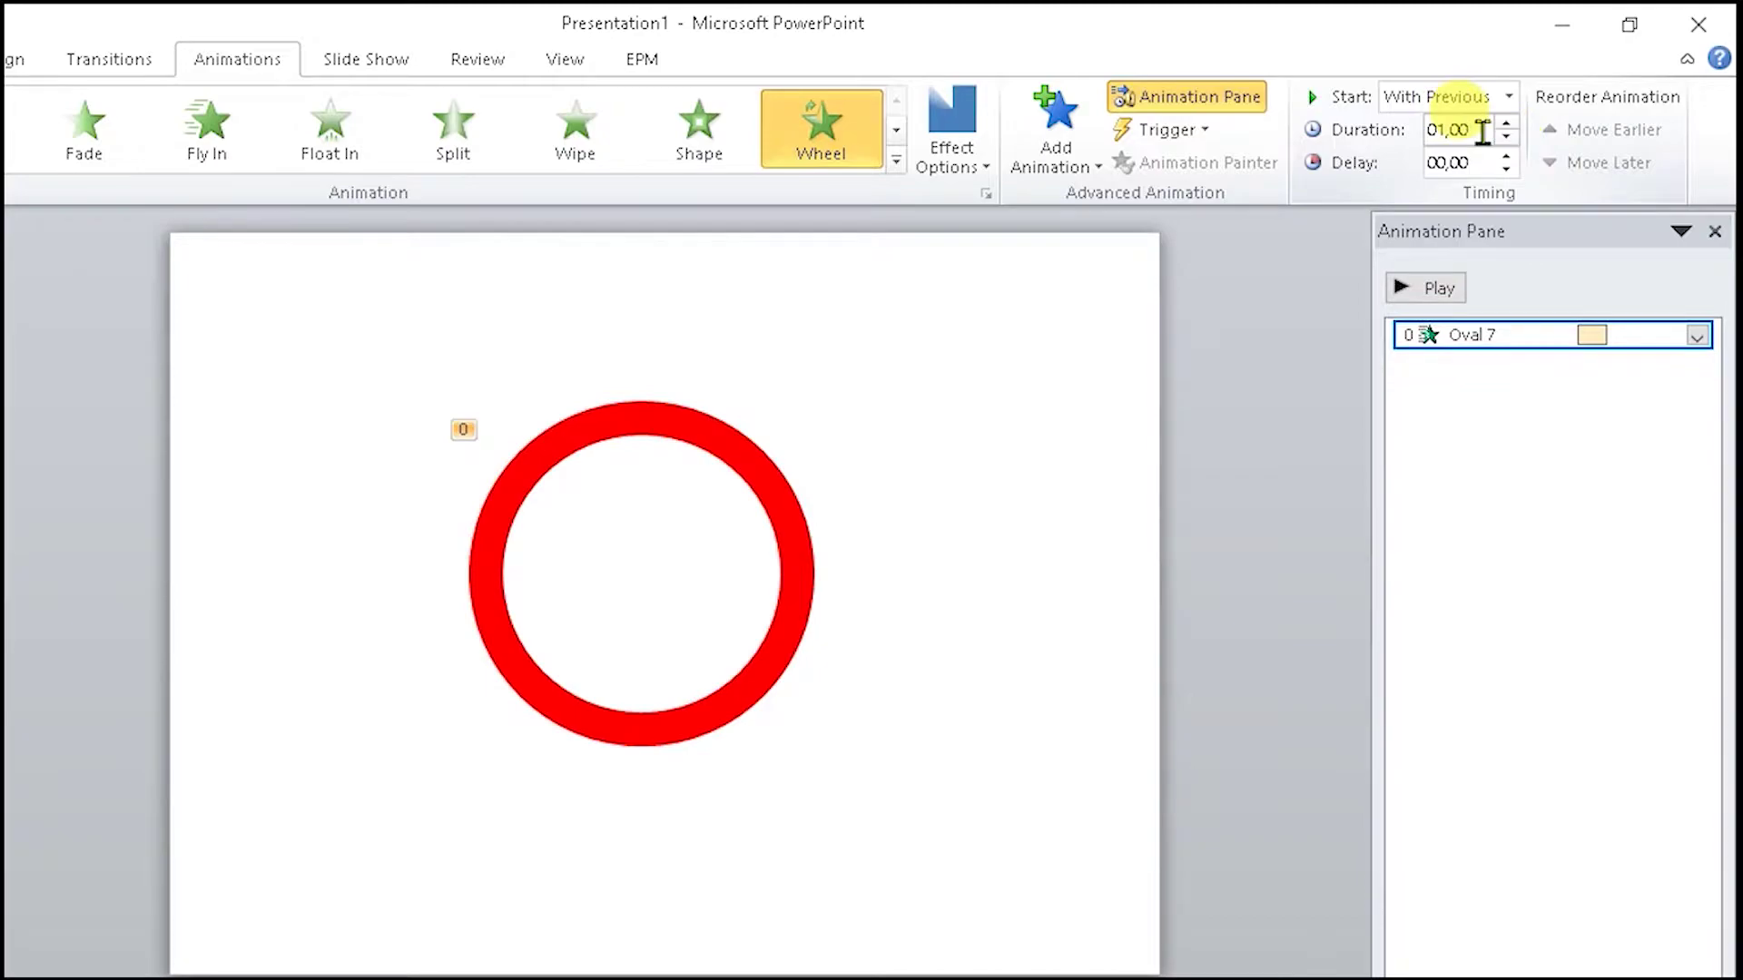
pyautogui.click(1419, 292)
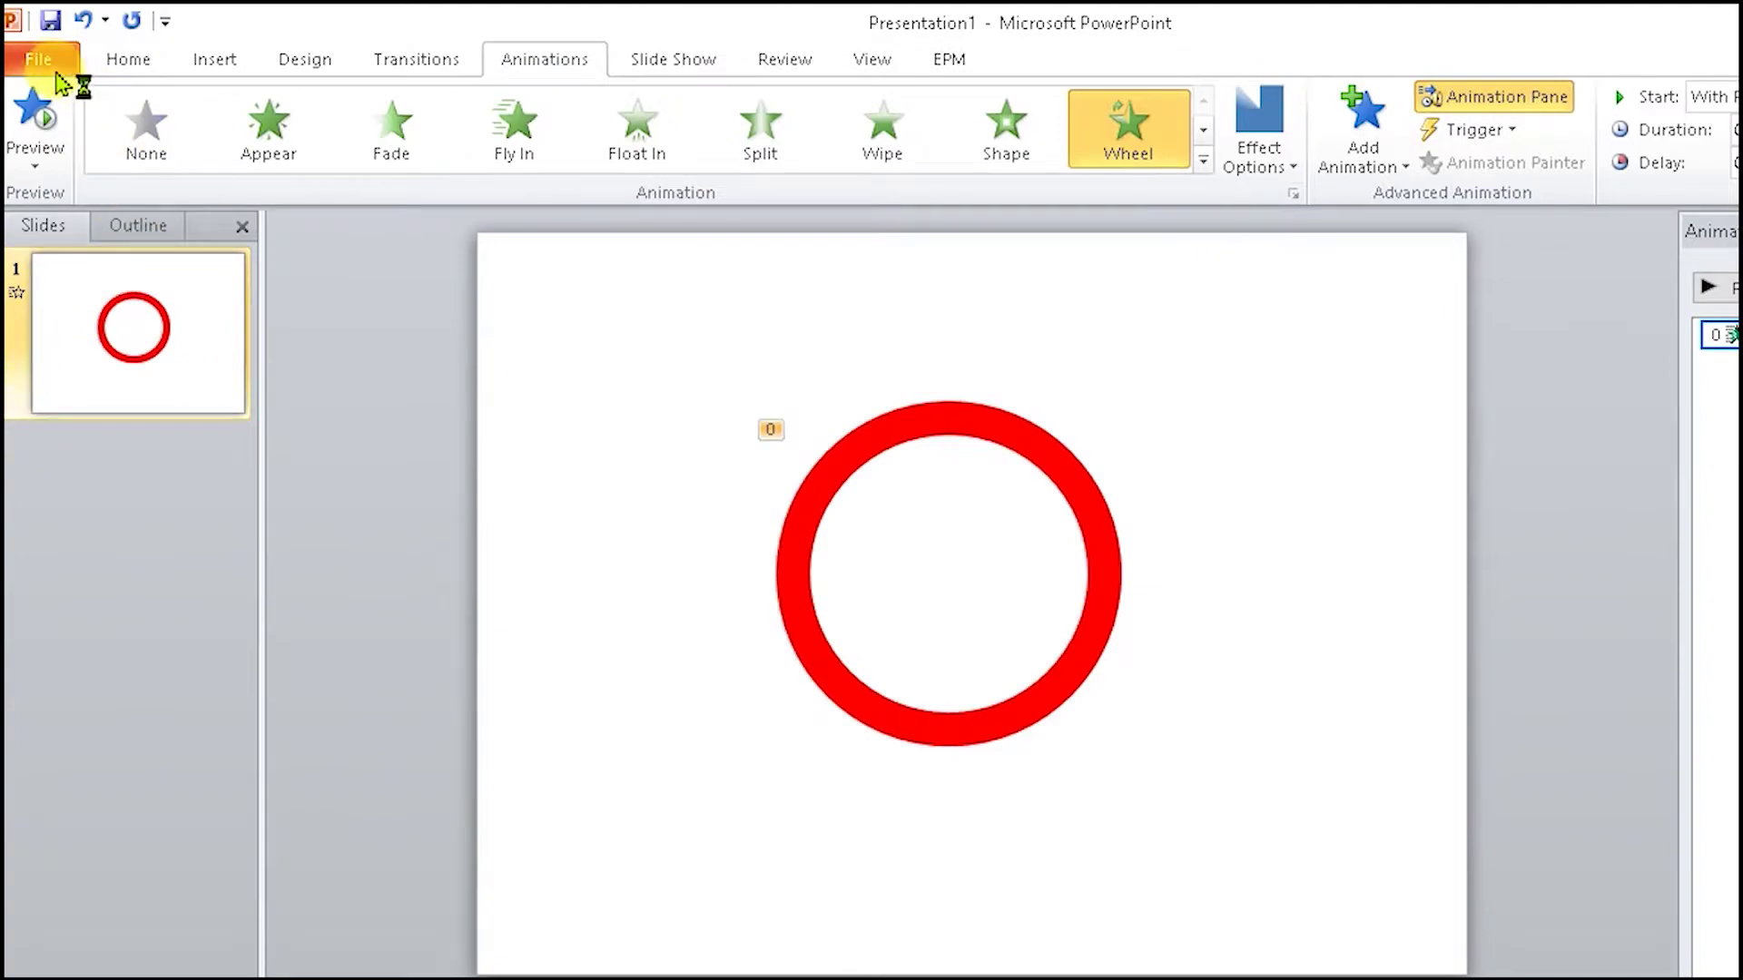
# Export the presentation as a Windows Media Video named contoh in the line burst folder.
pyautogui.click(40, 59)
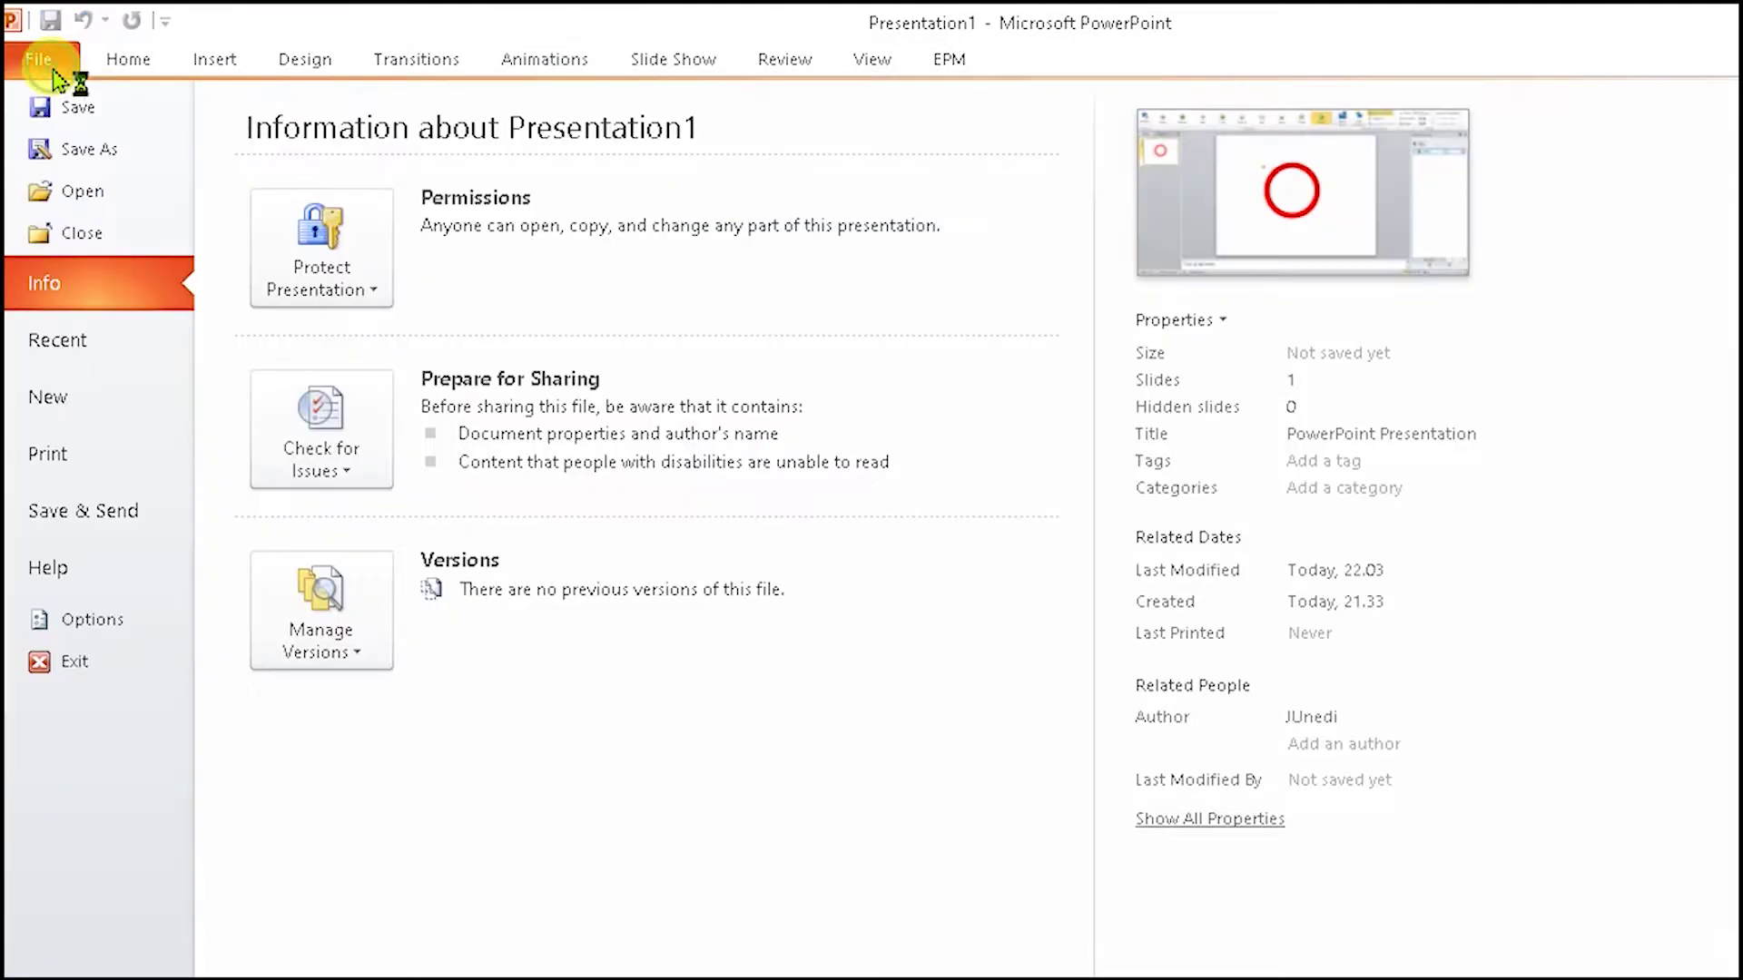
pyautogui.click(126, 515)
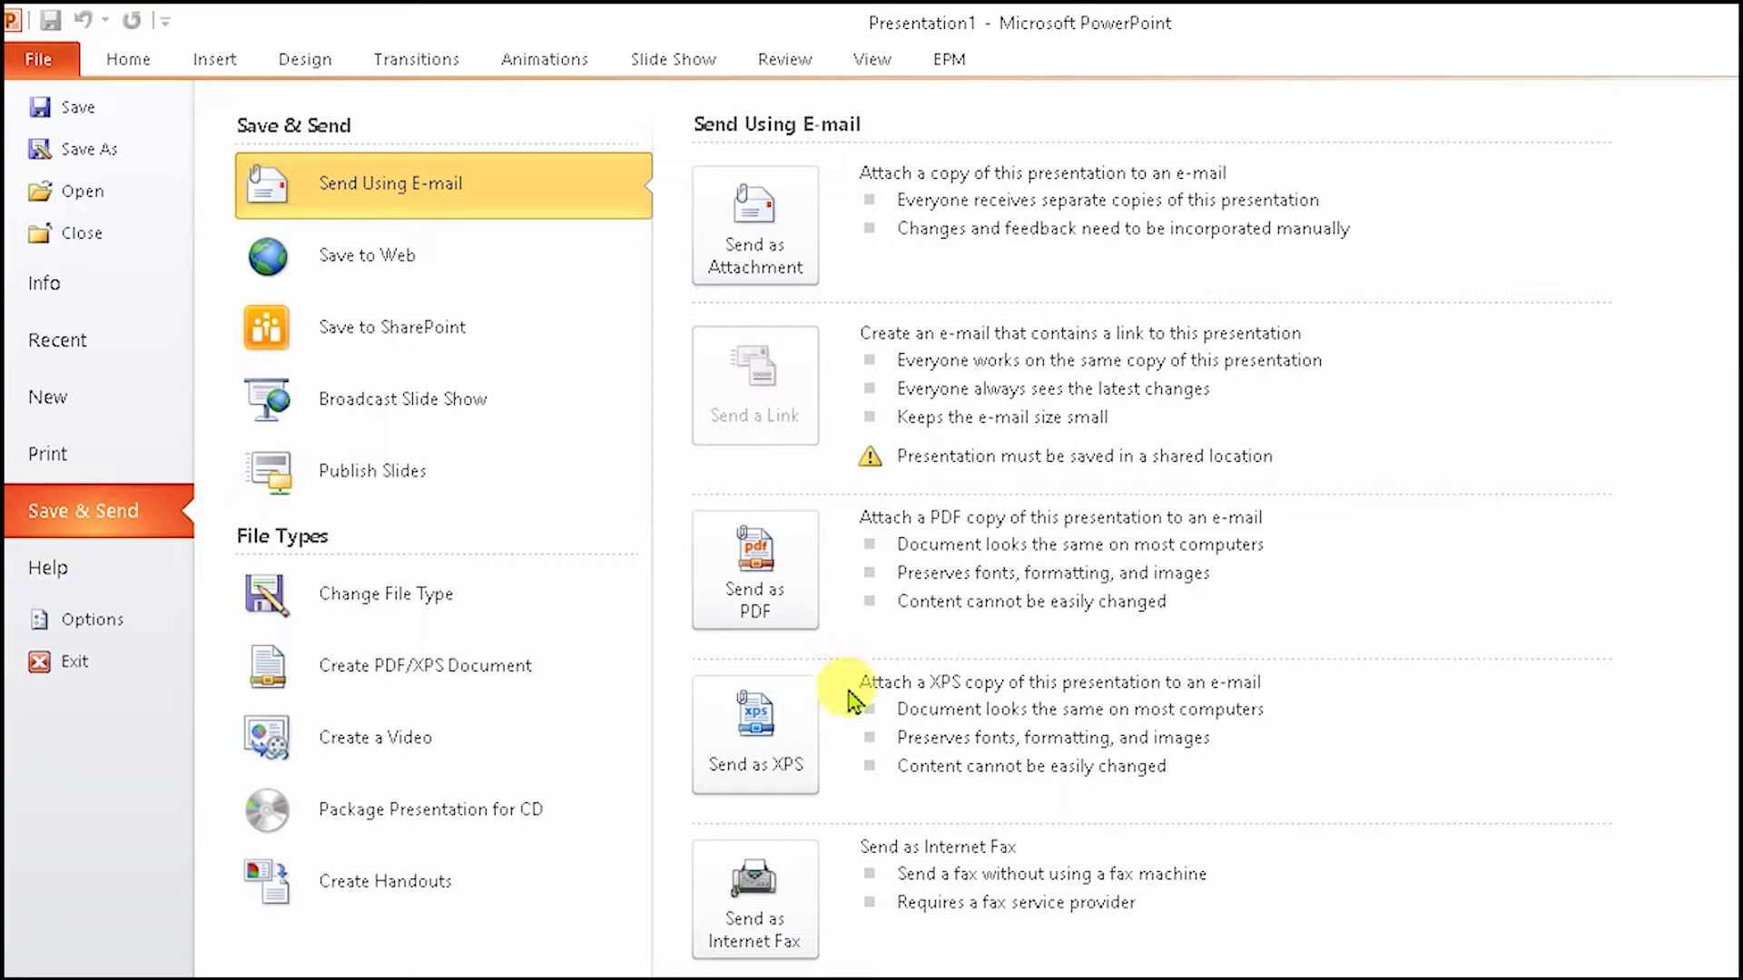
pyautogui.click(780, 717)
pyautogui.click(440, 748)
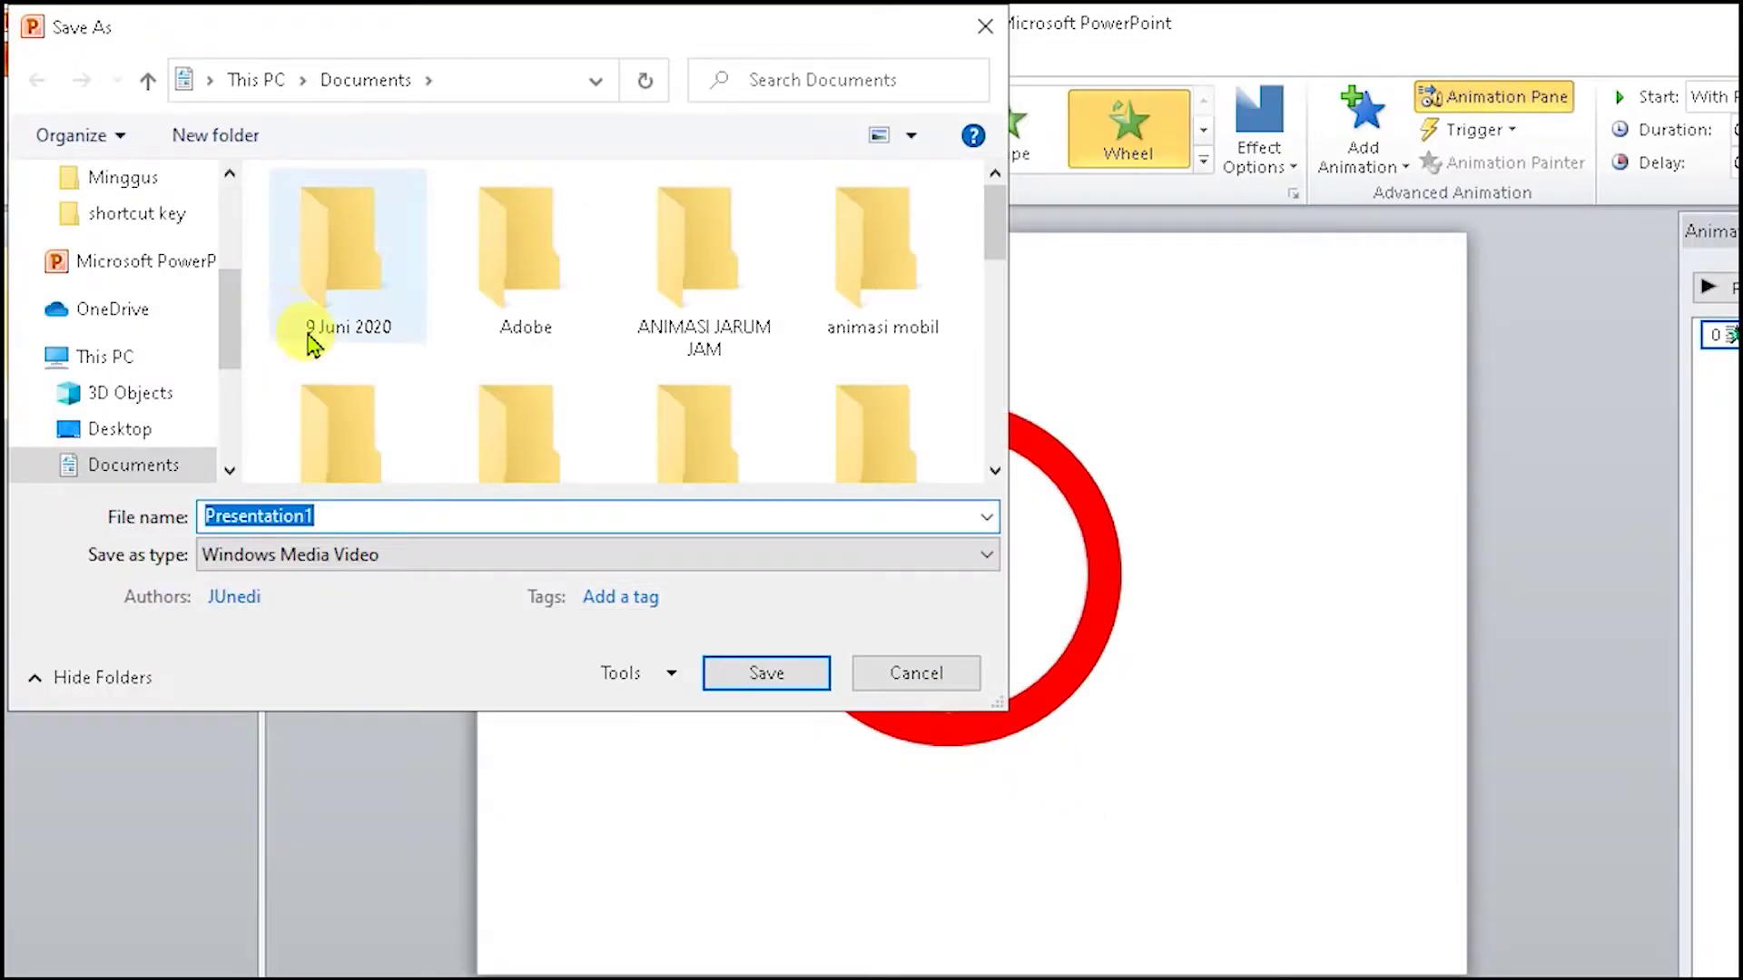
pyautogui.moveTo(236, 314); pyautogui.dragTo(242, 194)
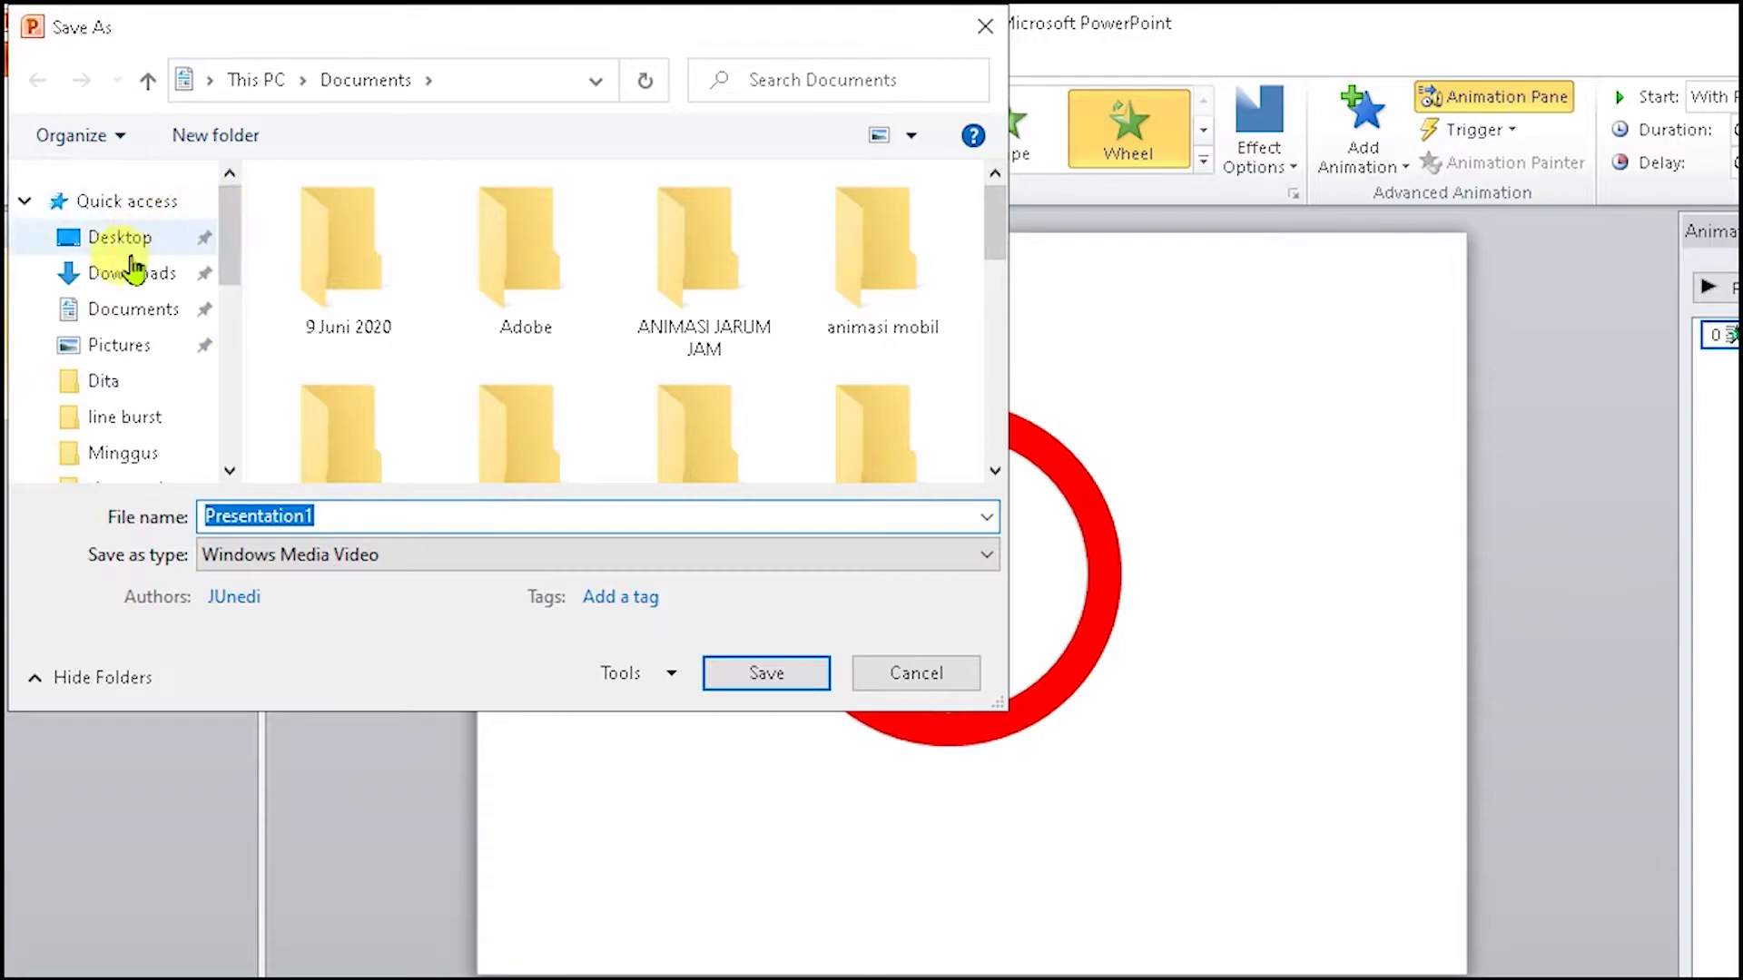
pyautogui.click(127, 419)
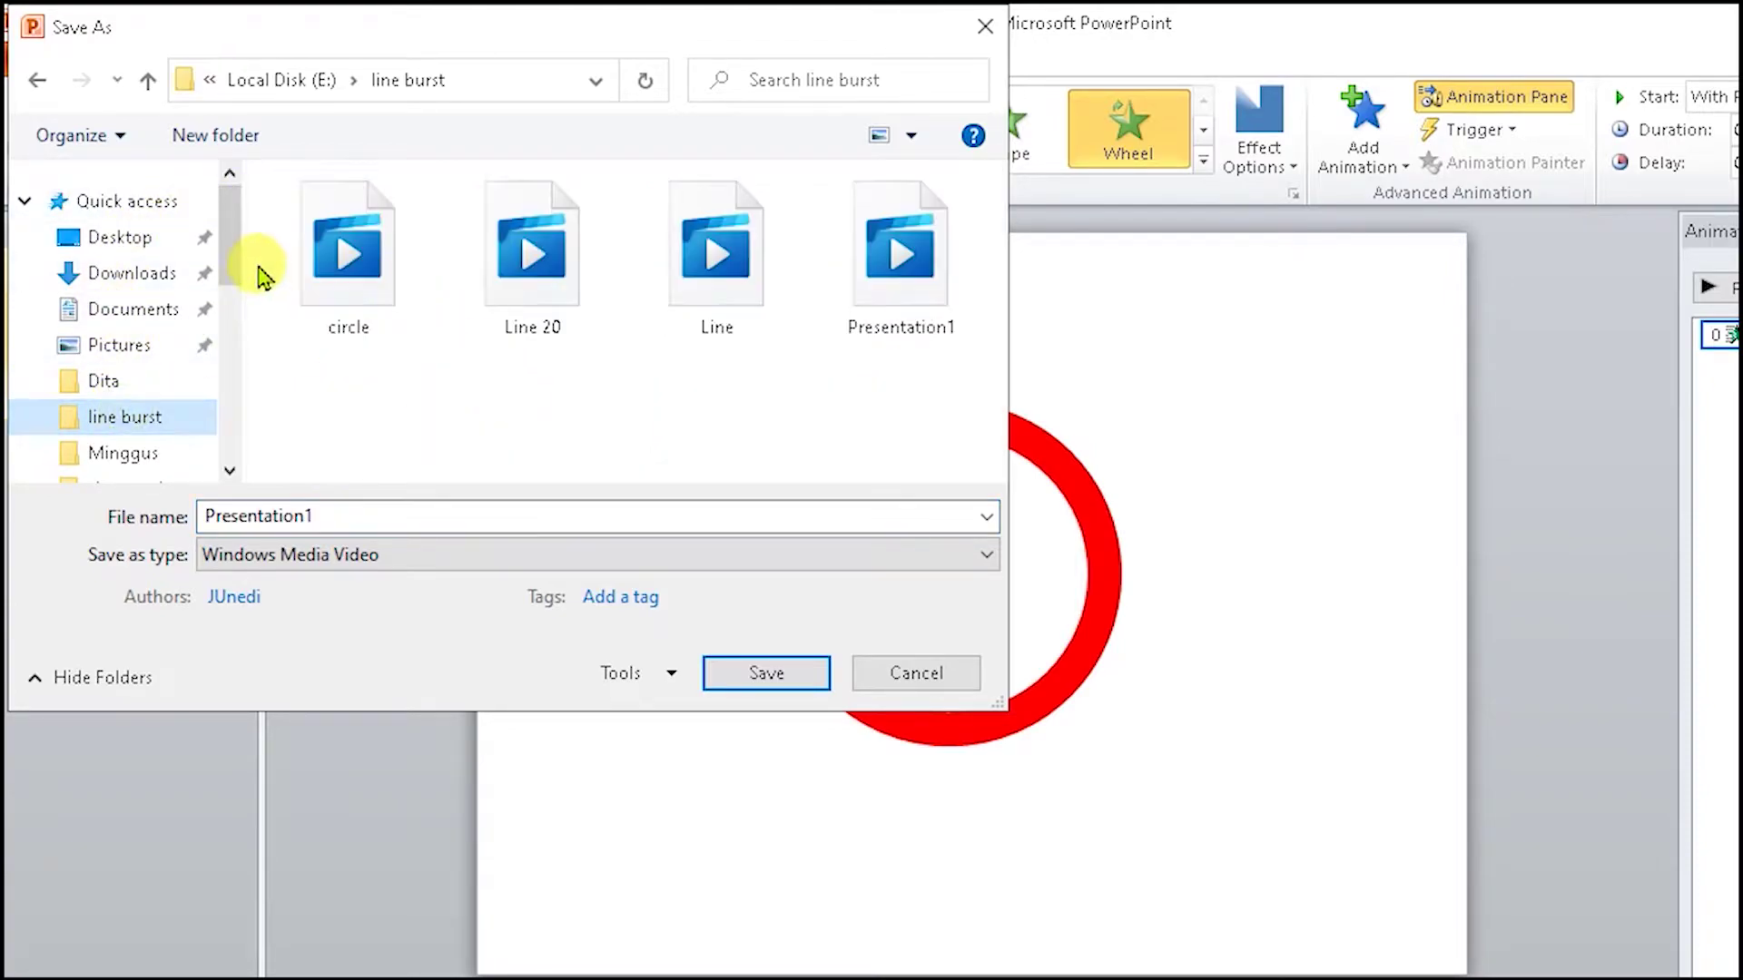
pyautogui.scroll(-5, 234, 303)
pyautogui.doubleClick(342, 516)
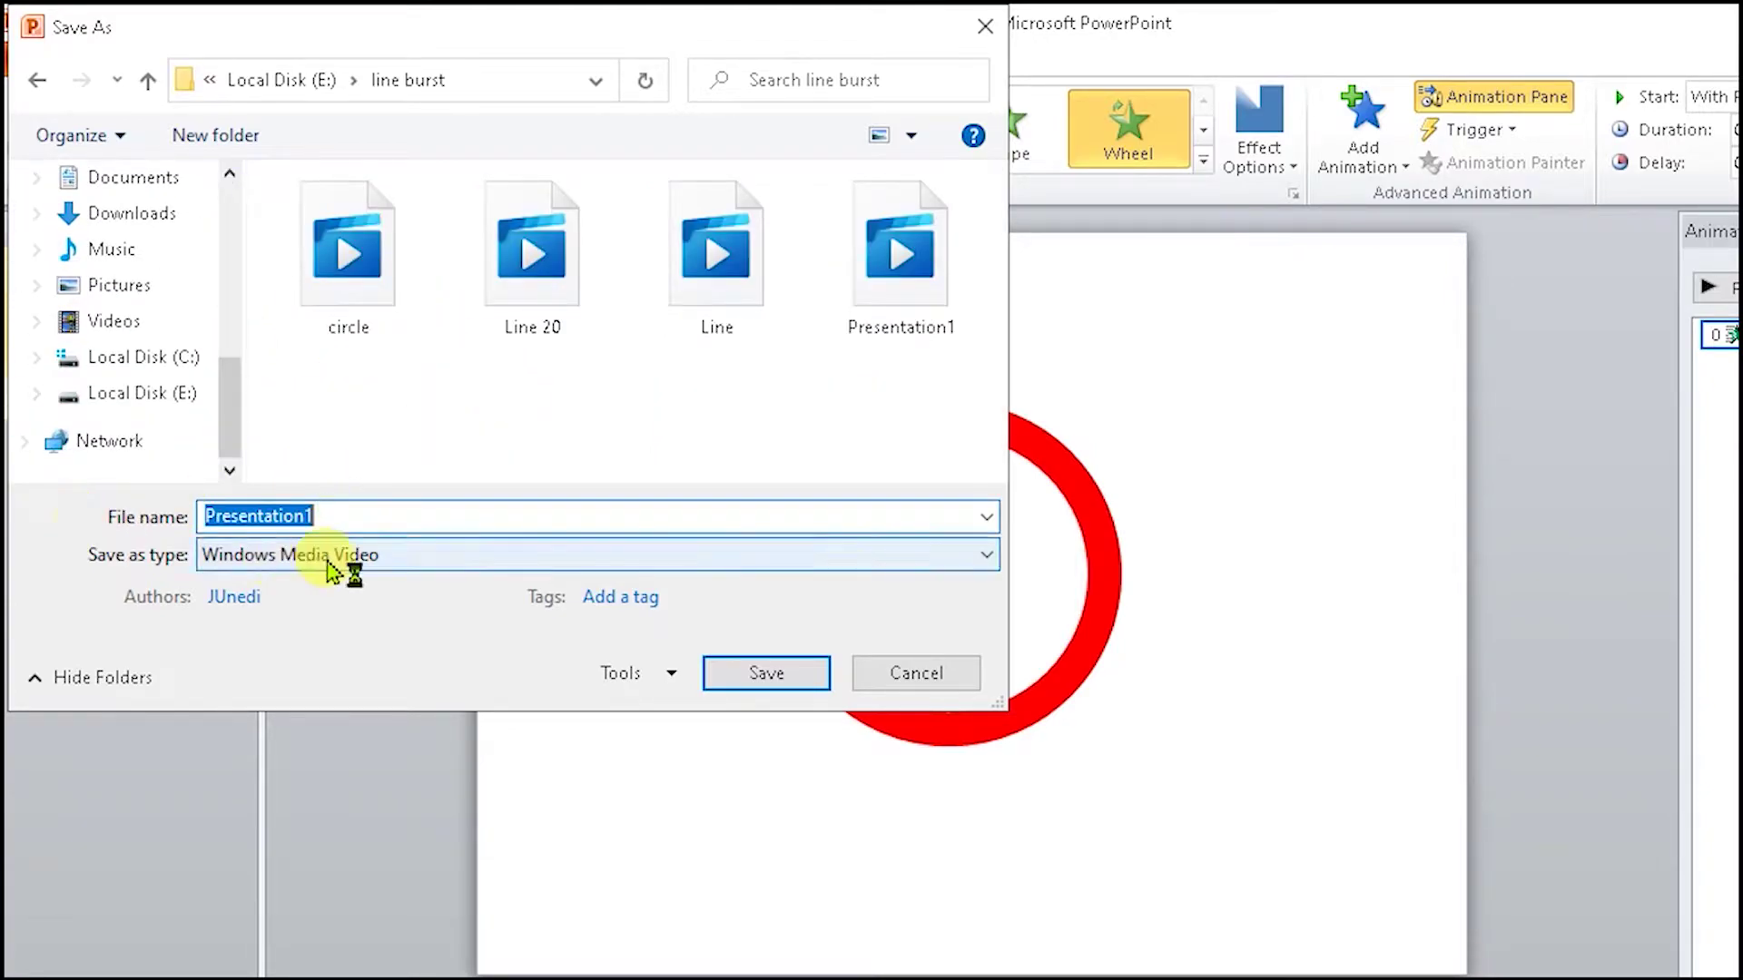
pyautogui.write('contoh')
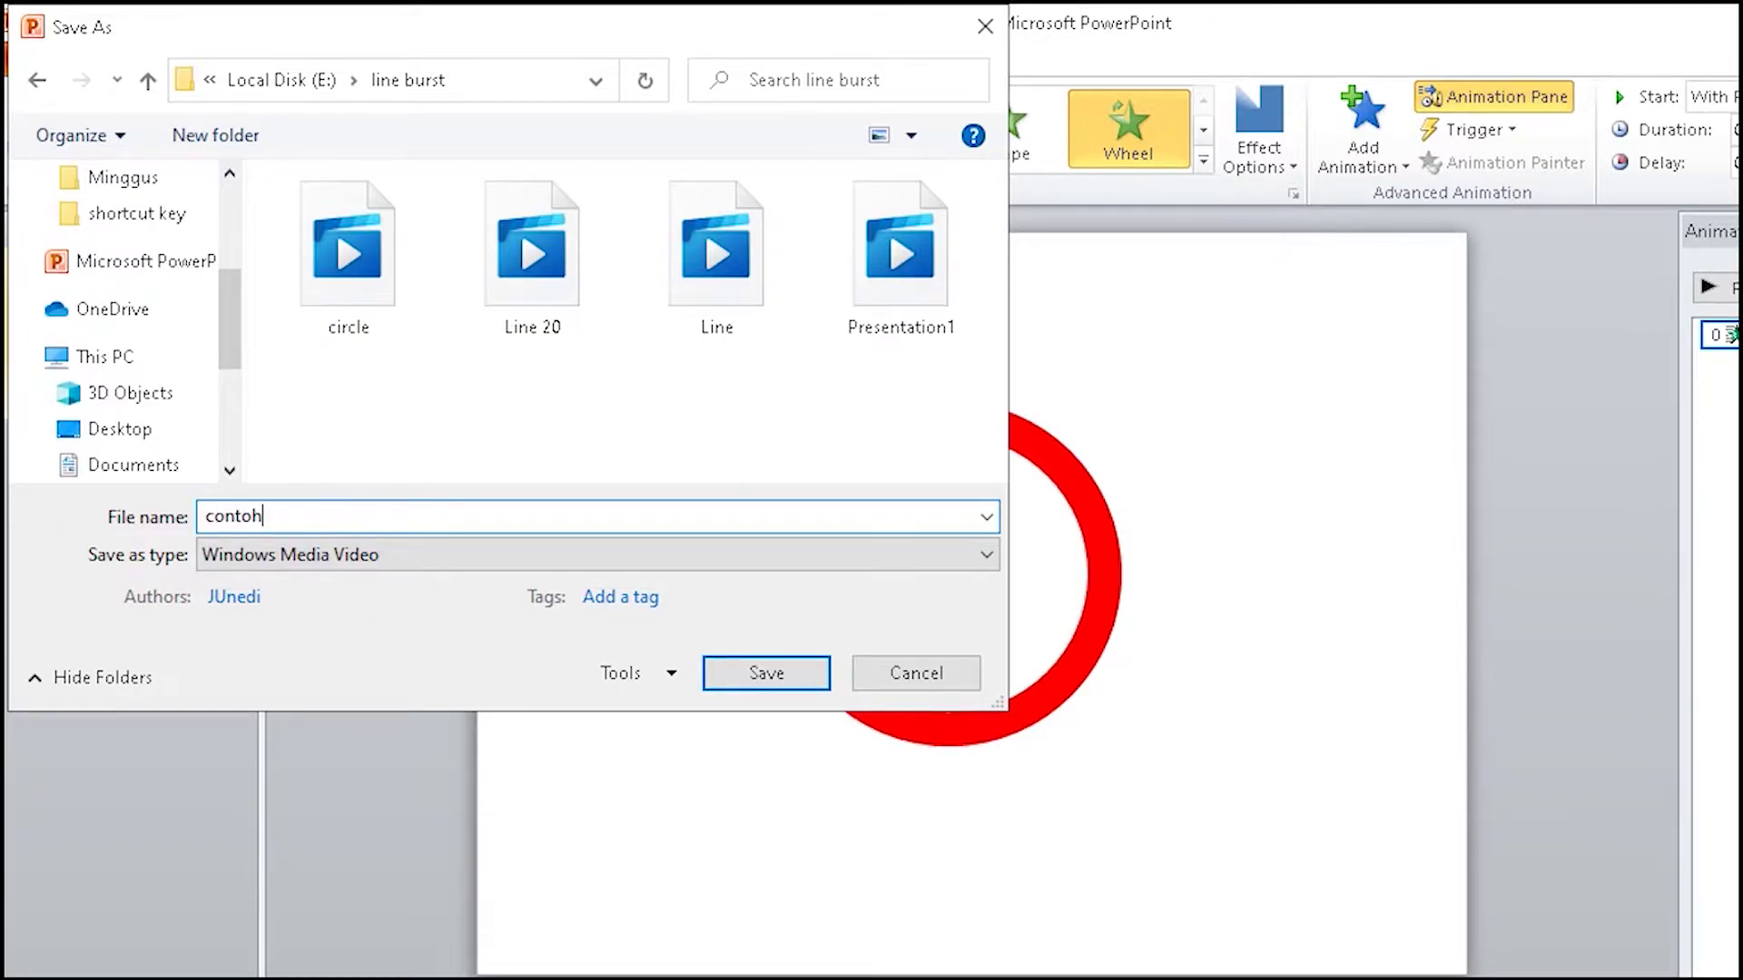
pyautogui.click(773, 676)
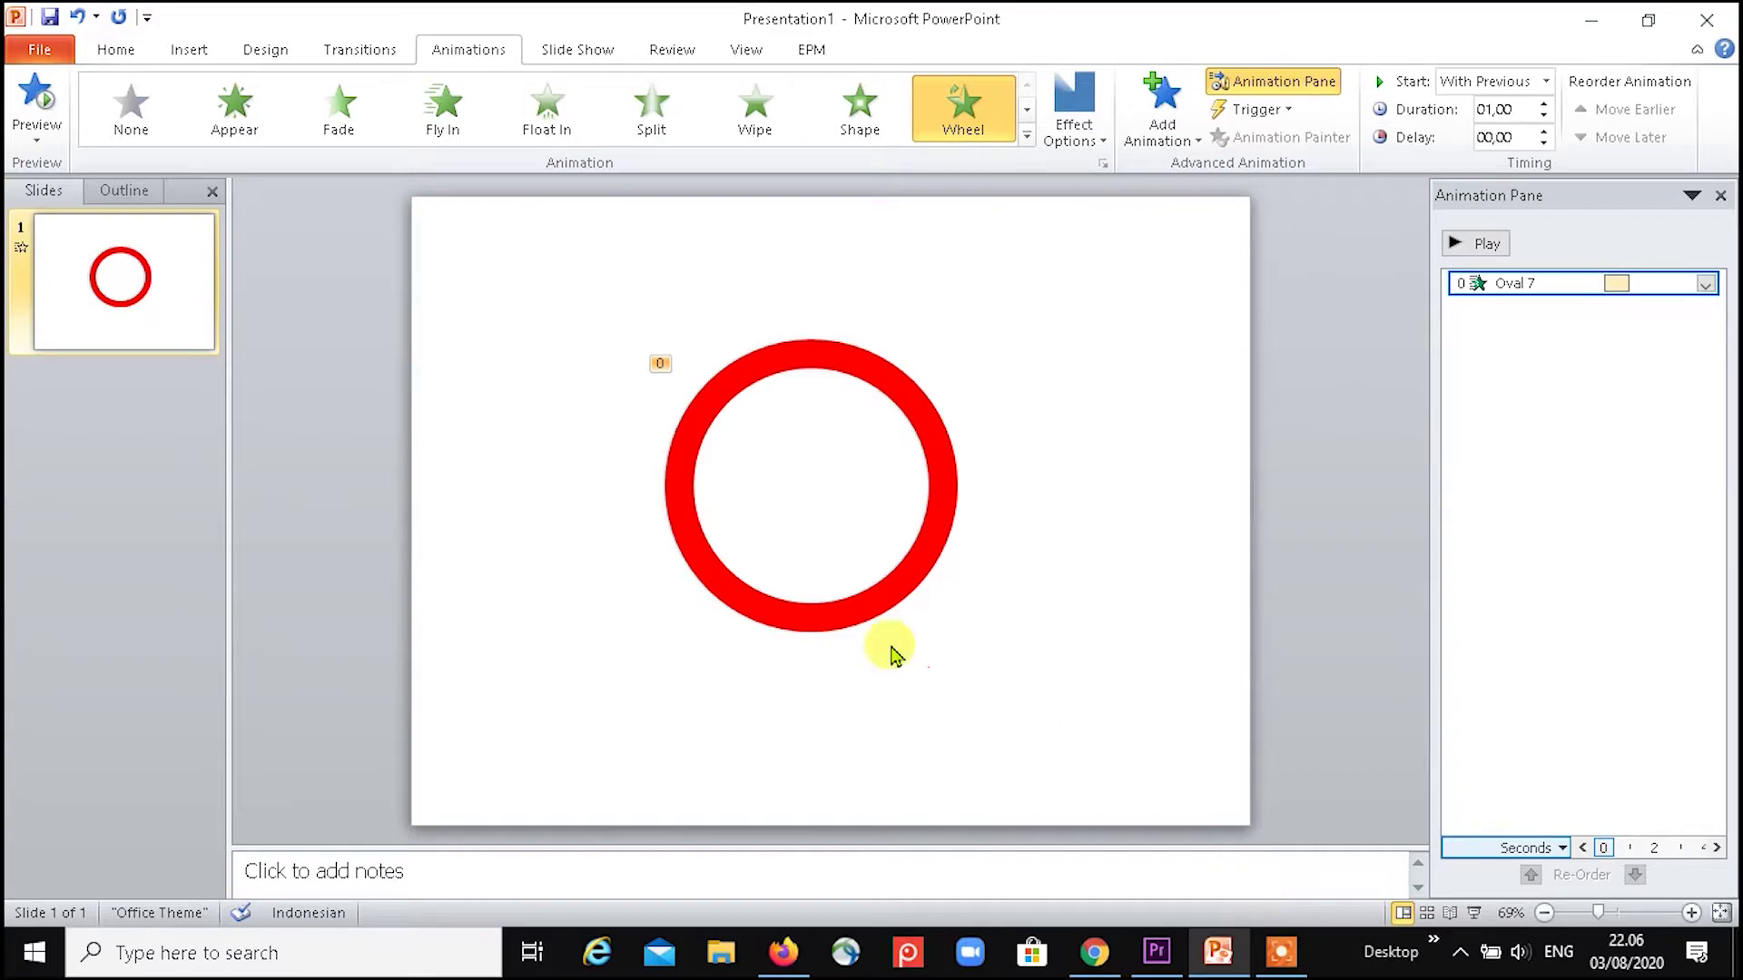
# Delete the red ring and draw a straight horizontal line near the middle of the slide.
pyautogui.click(959, 524)
pyautogui.press('Delete')
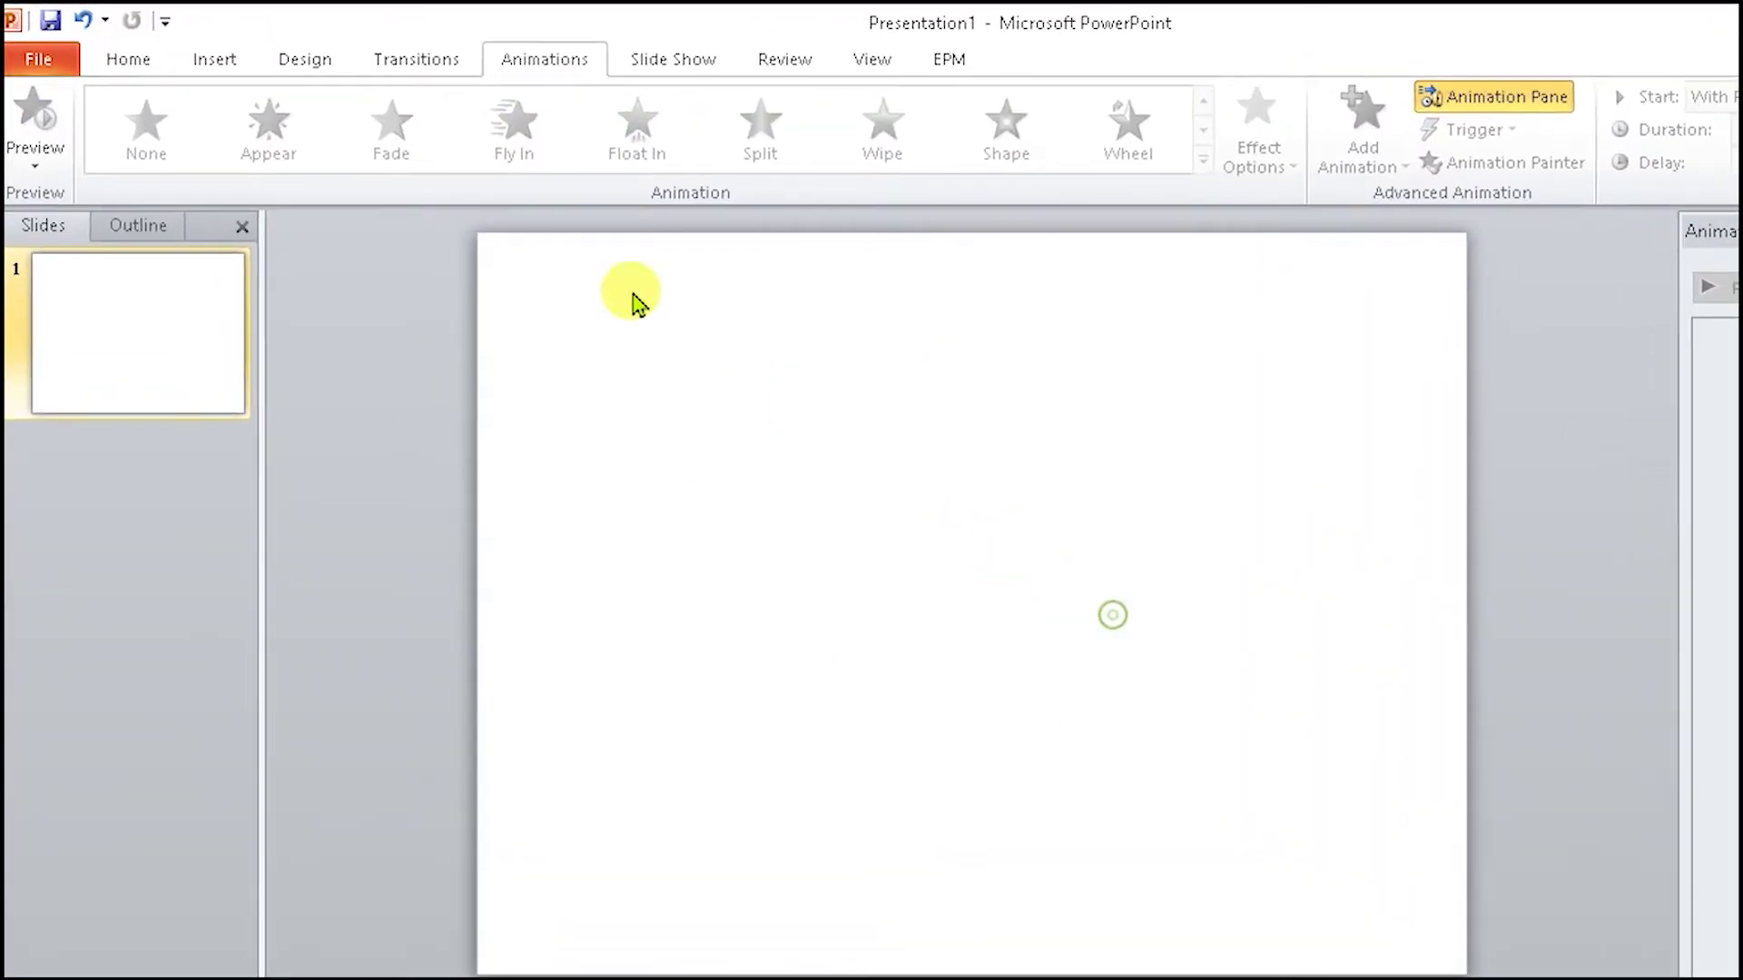
pyautogui.click(215, 59)
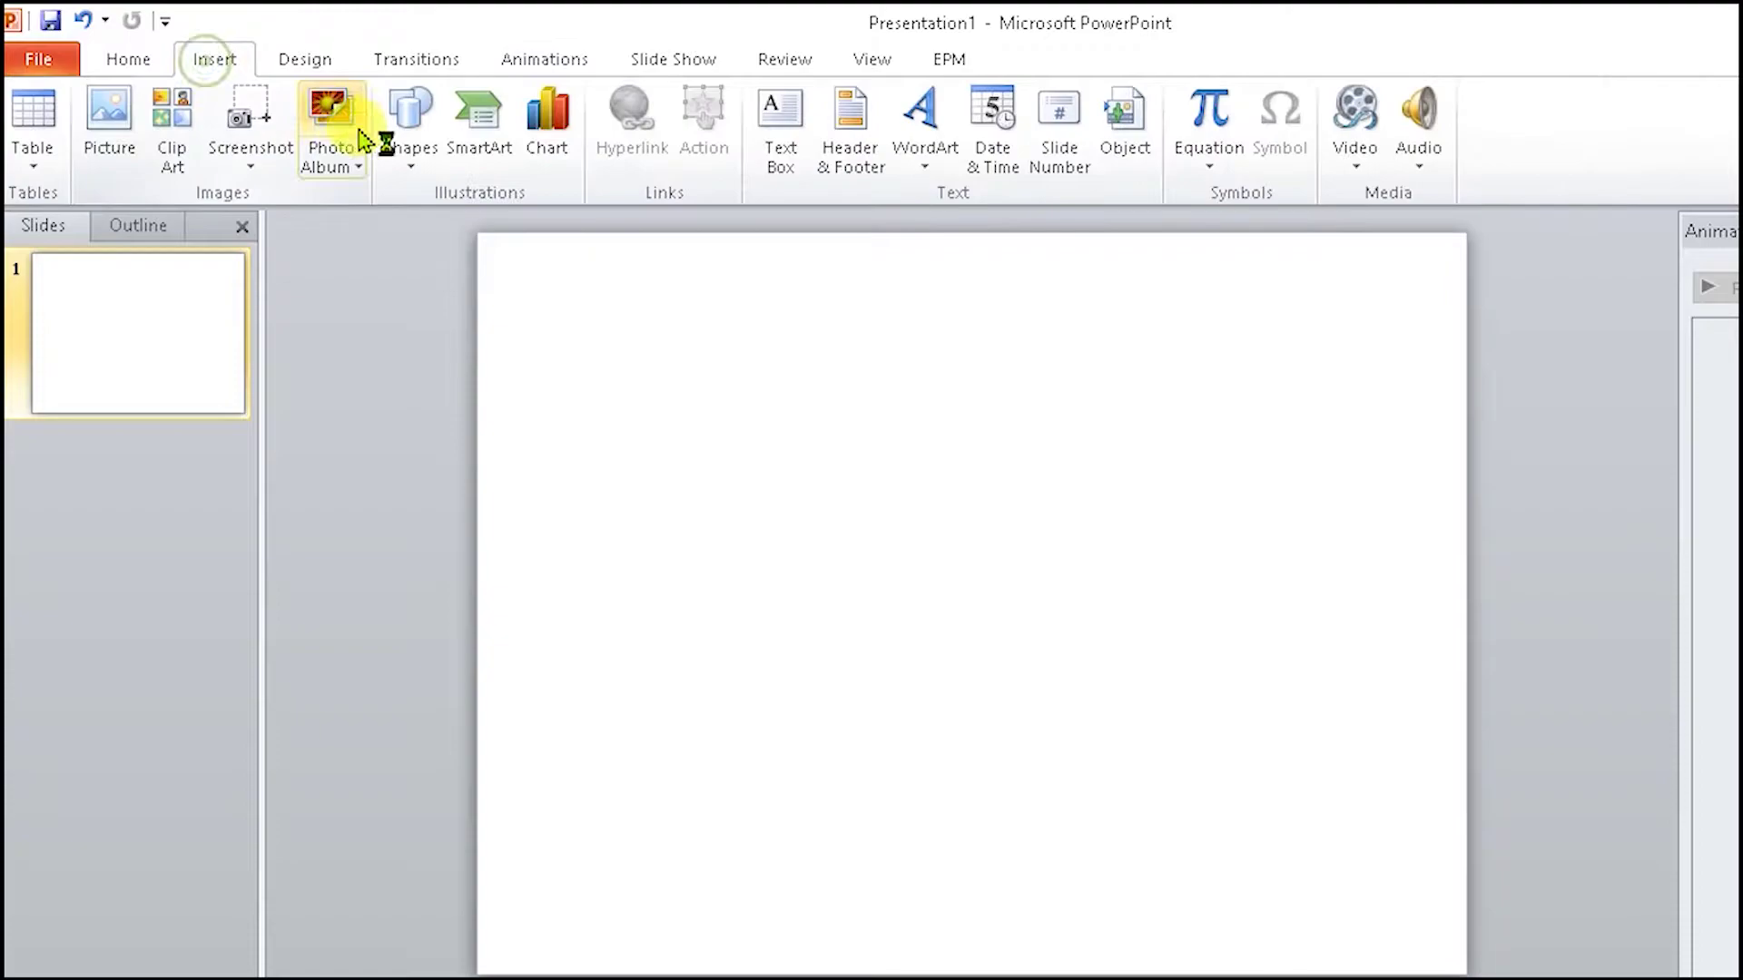
pyautogui.click(410, 136)
pyautogui.click(100, 225)
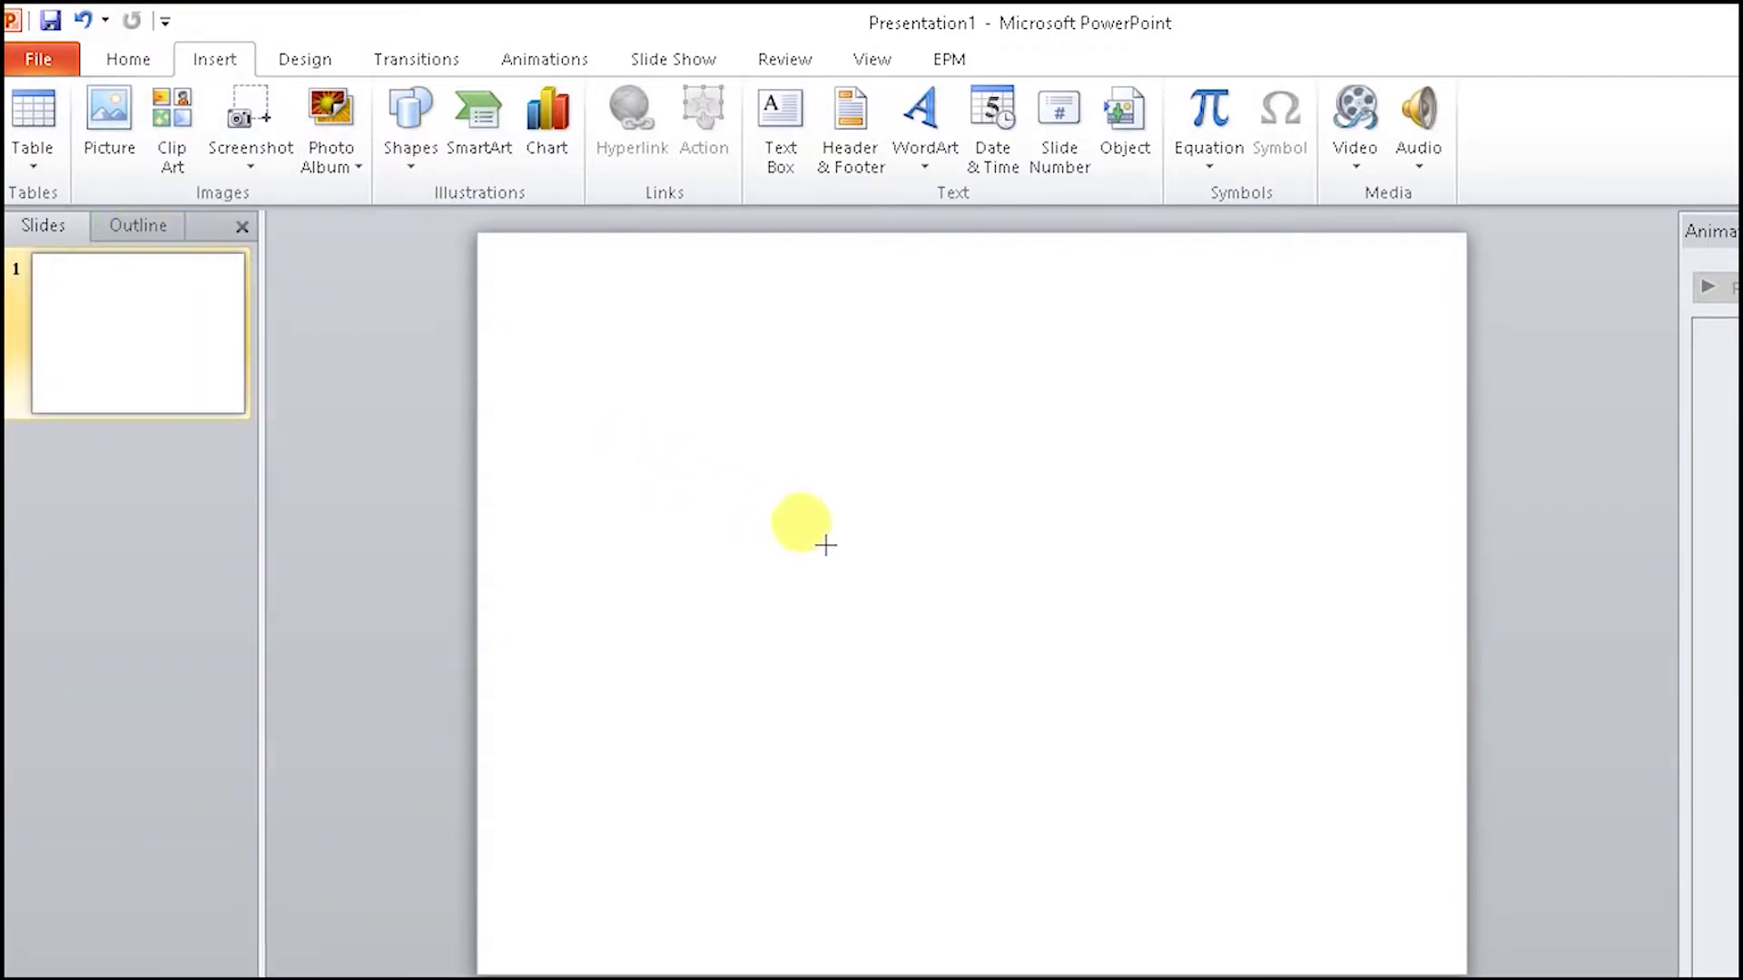
pyautogui.moveTo(803, 565)
pyautogui.mouseDown()
pyautogui.moveTo(1093, 580)
pyautogui.moveTo(1160, 565)
pyautogui.mouseUp()
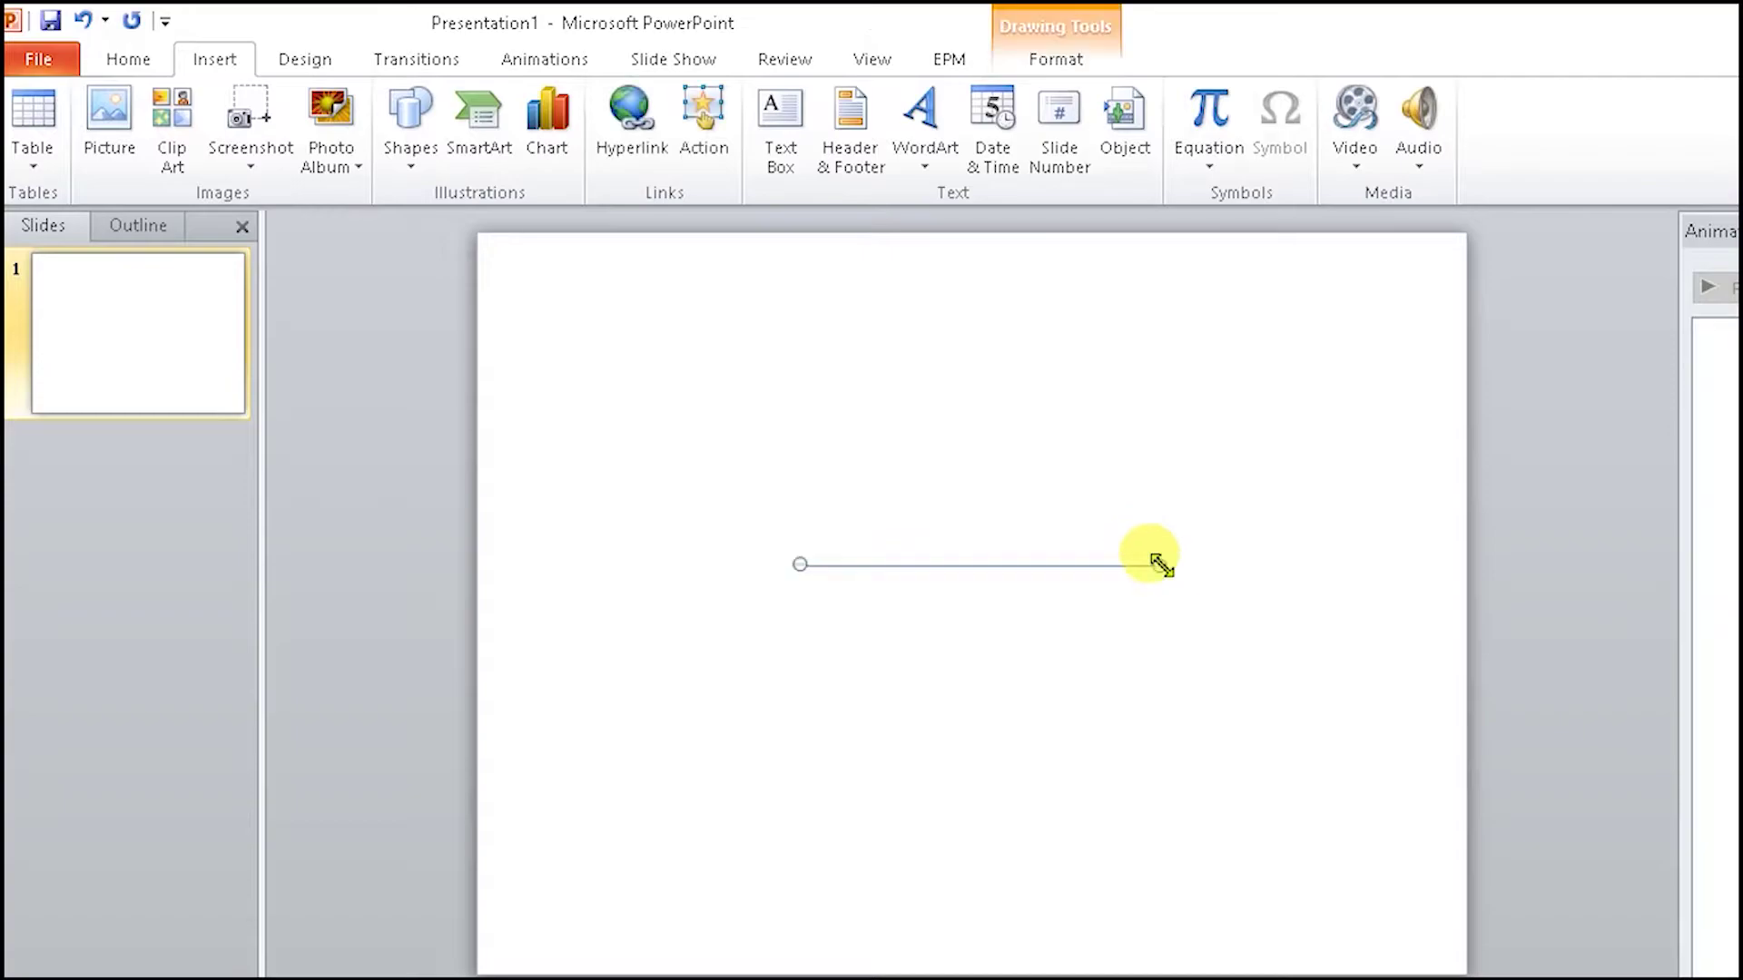
# Give the line a dark red outline with a width of 20 pt.
pyautogui.click(1069, 62)
pyautogui.click(1134, 130)
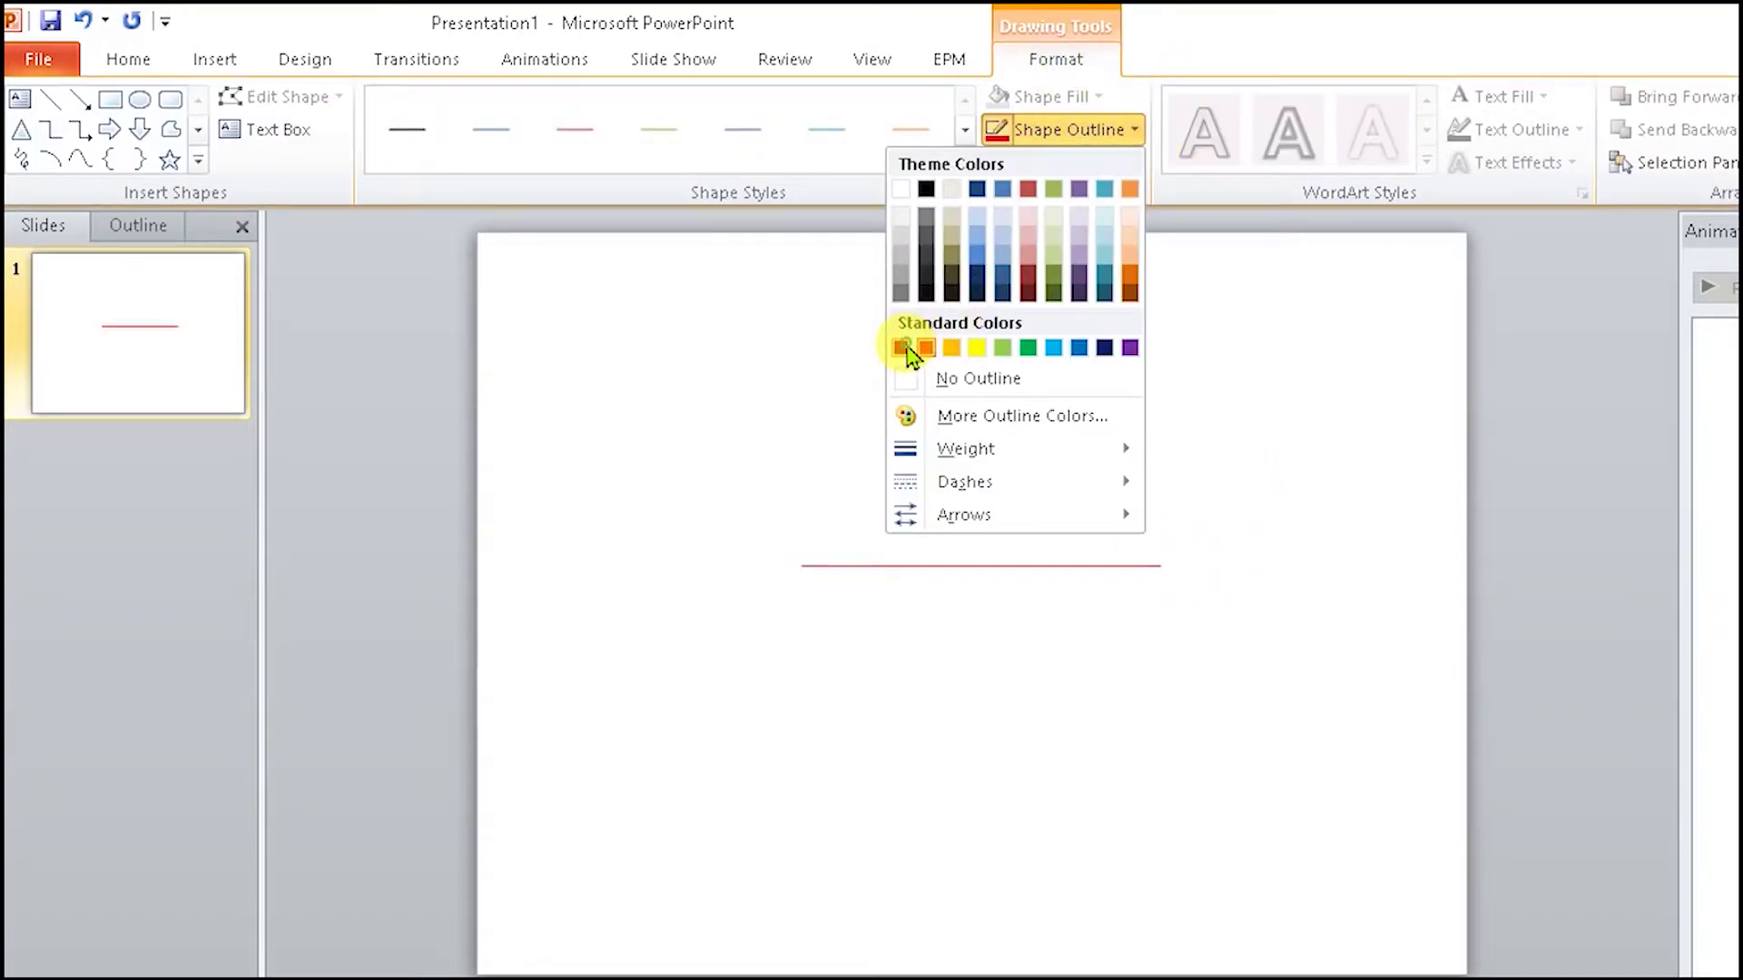
pyautogui.click(903, 349)
pyautogui.click(1071, 129)
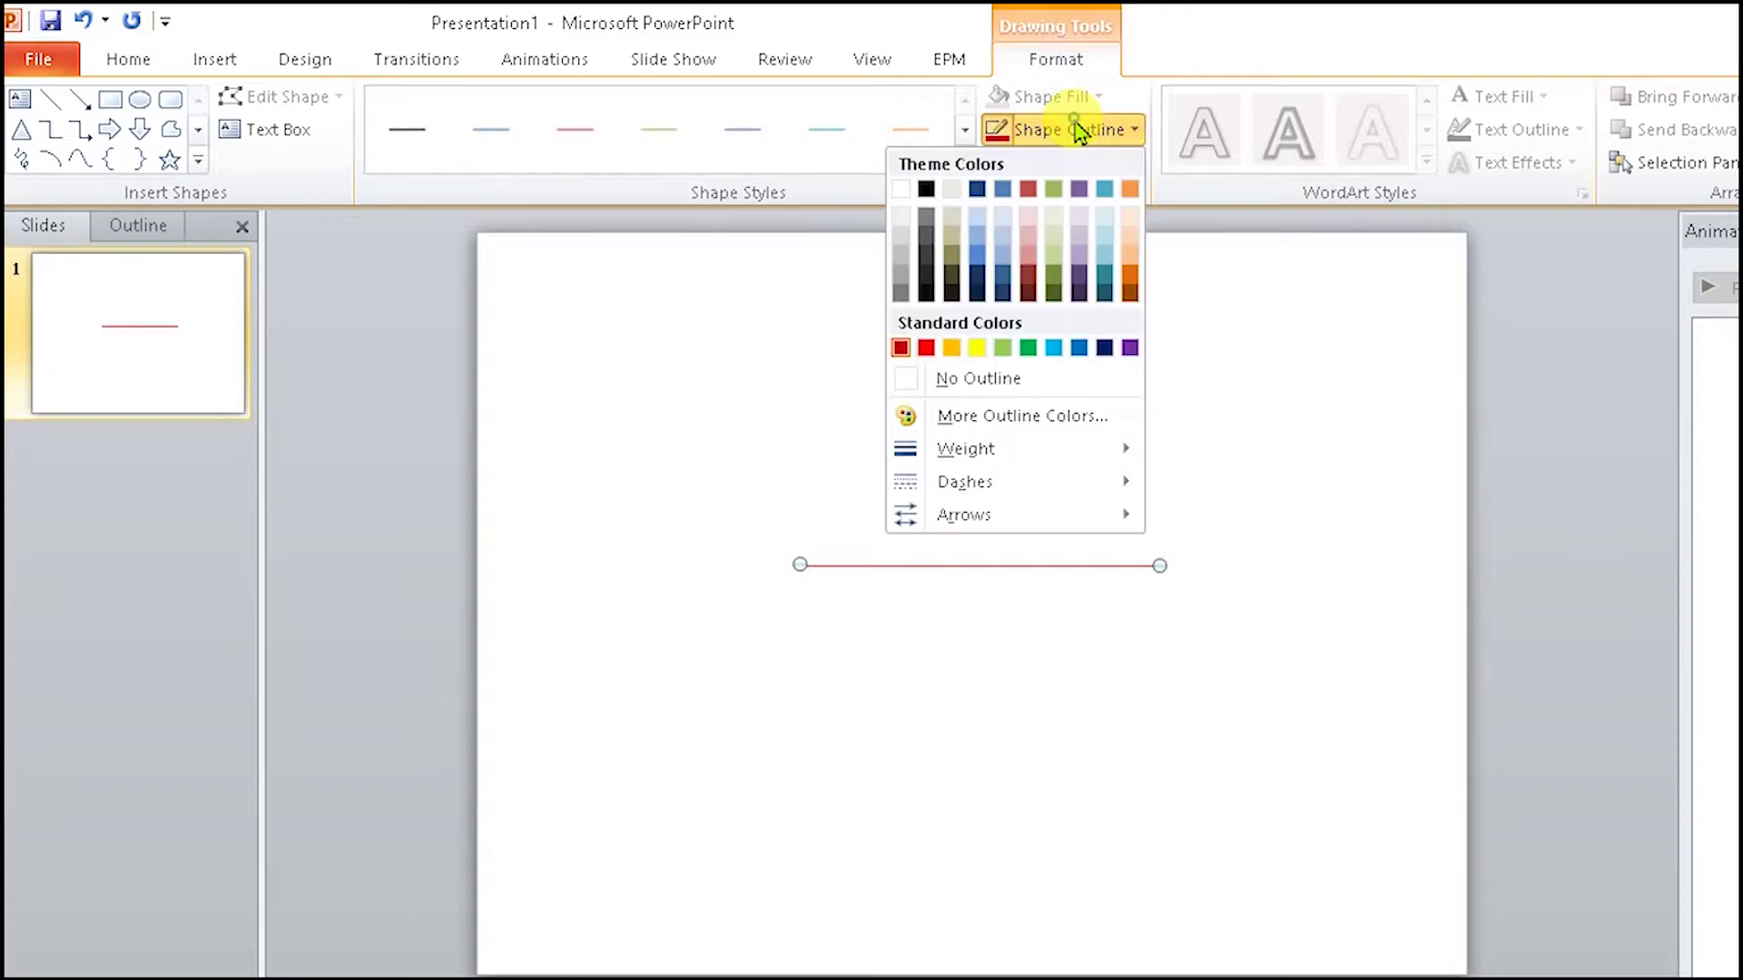
pyautogui.moveTo(1000, 461)
pyautogui.click(726, 751)
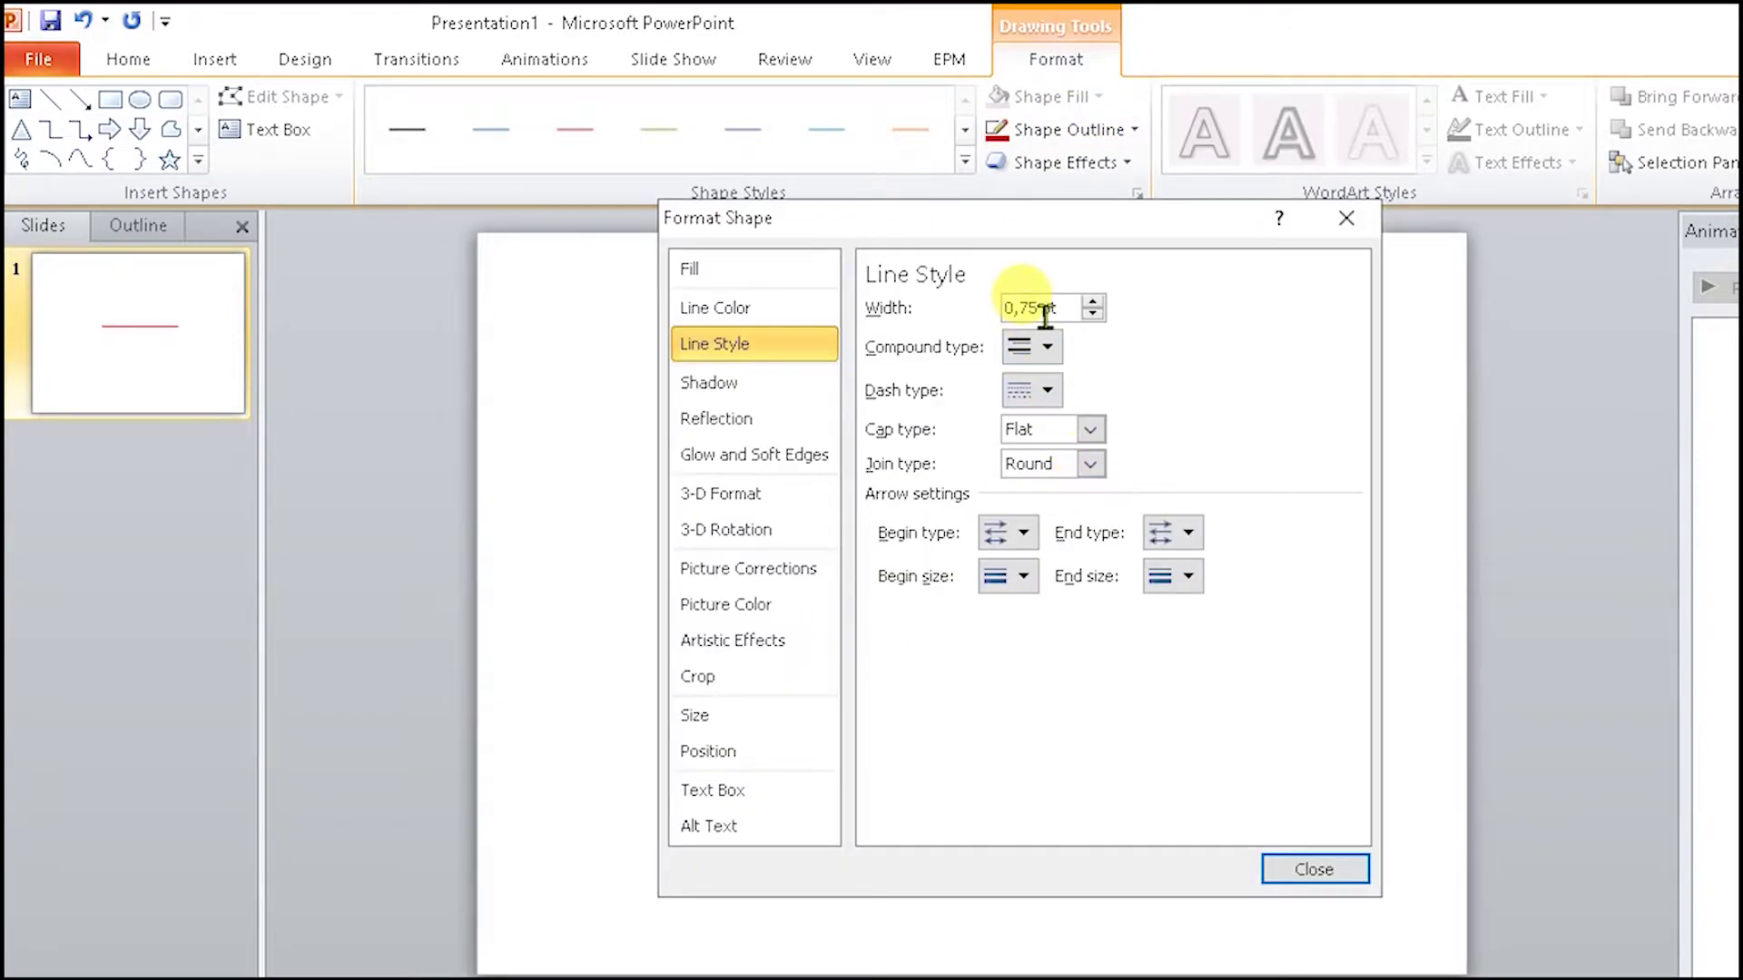
pyautogui.moveTo(1039, 311); pyautogui.dragTo(960, 305)
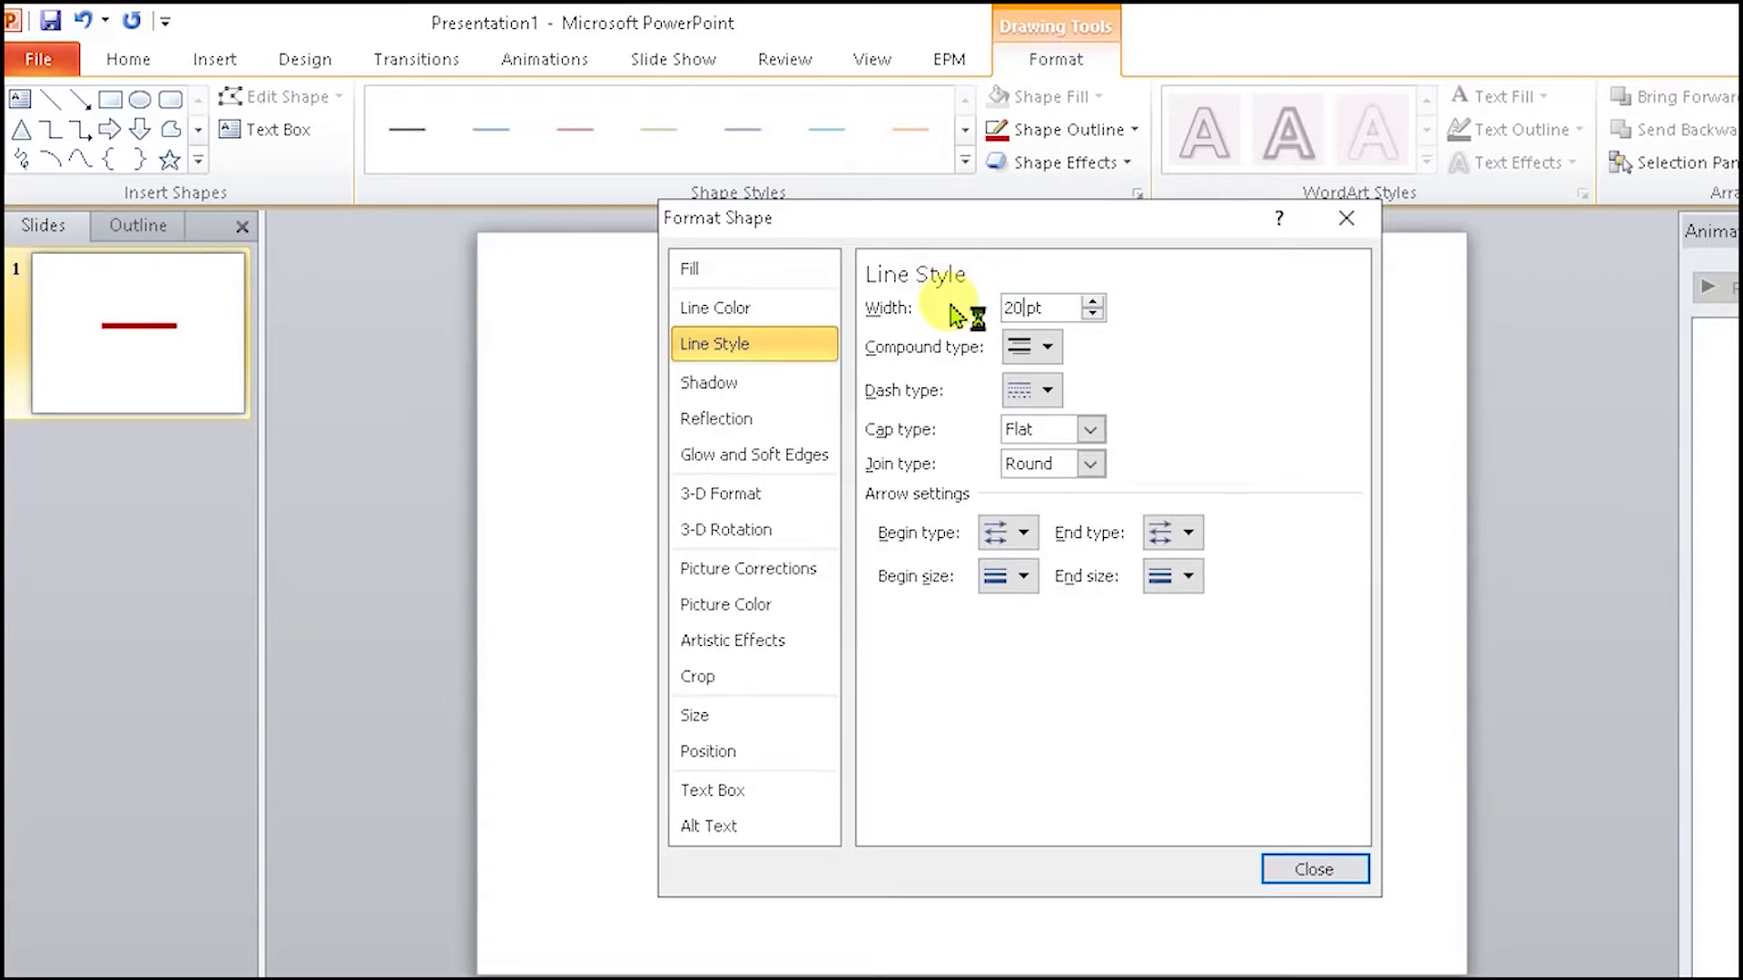
pyautogui.press('Return')
# Apply the Wipe entrance animation to the line with direction From Left, starting With Previous.
pyautogui.click(541, 62)
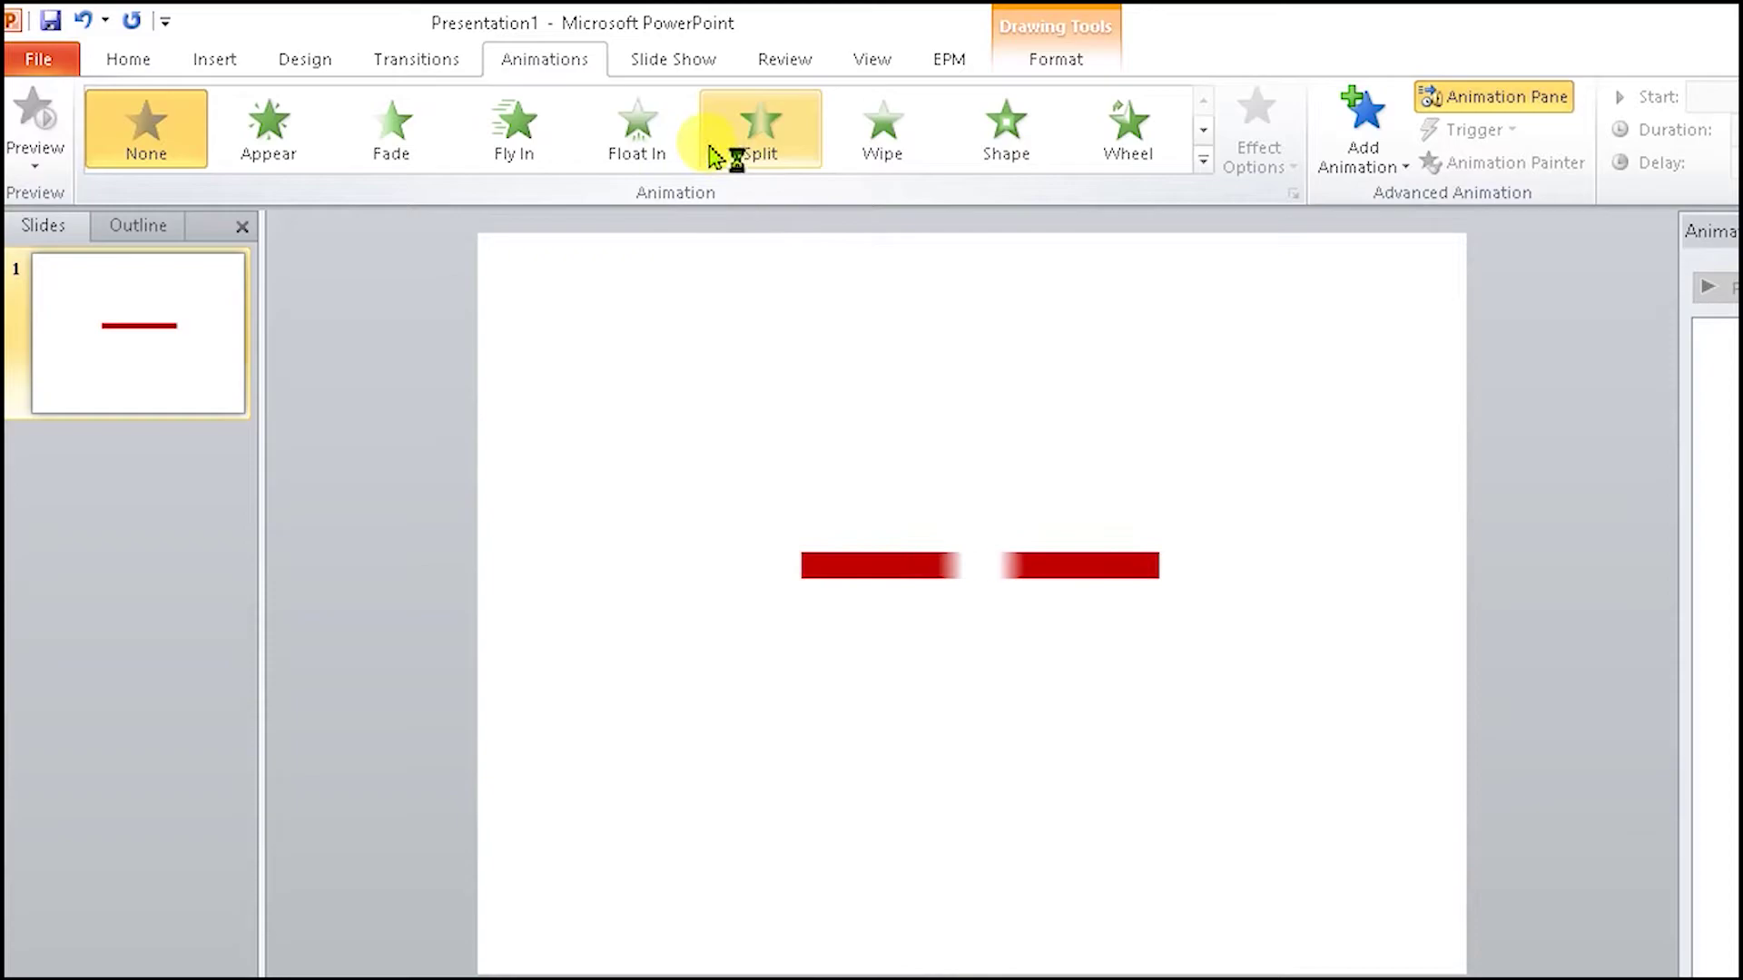
pyautogui.click(886, 133)
pyautogui.click(1286, 172)
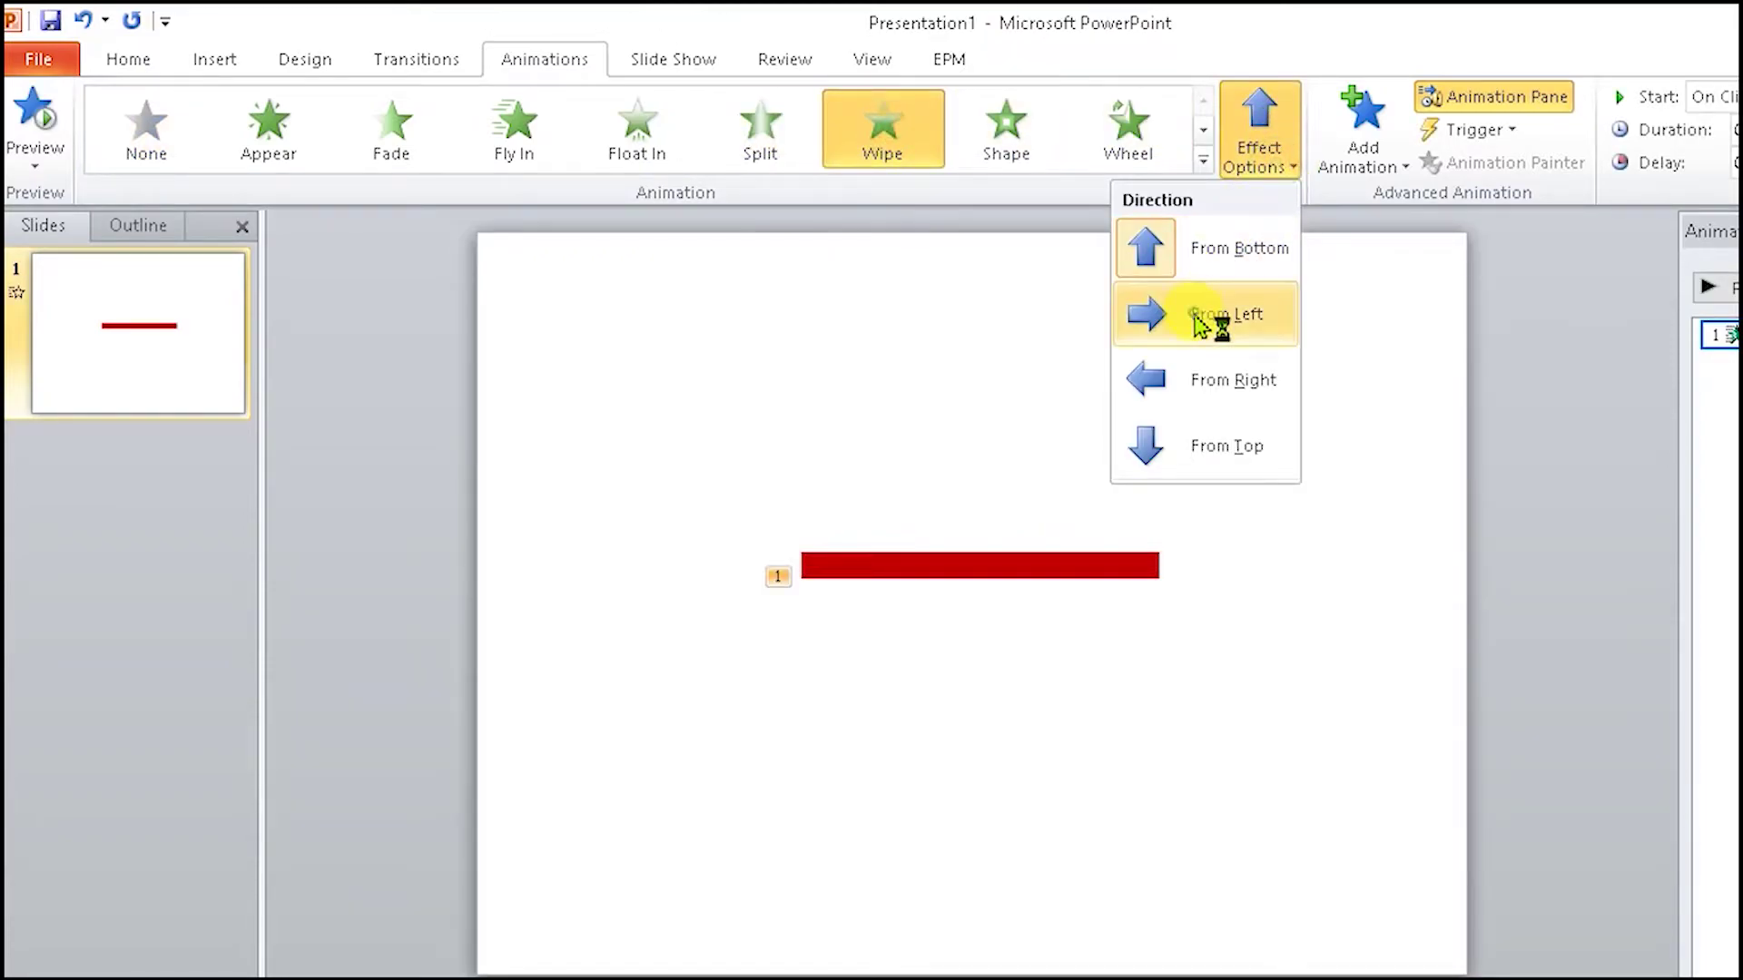
pyautogui.click(1248, 316)
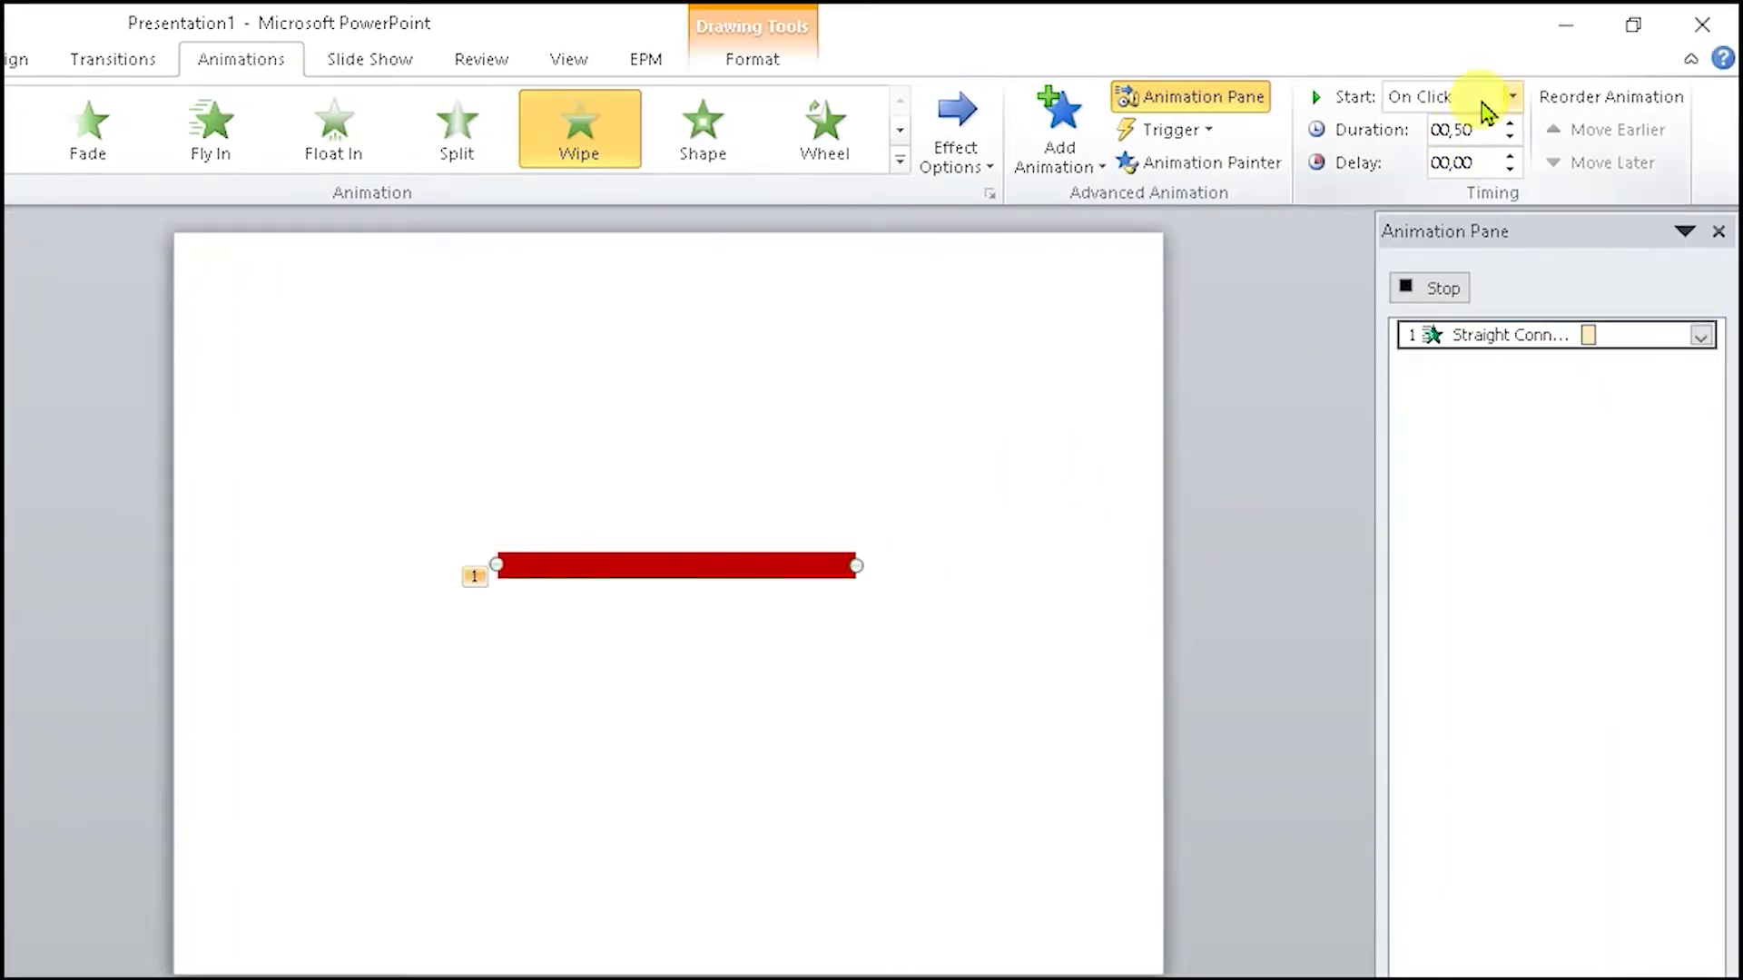
pyautogui.click(1488, 98)
pyautogui.click(1458, 156)
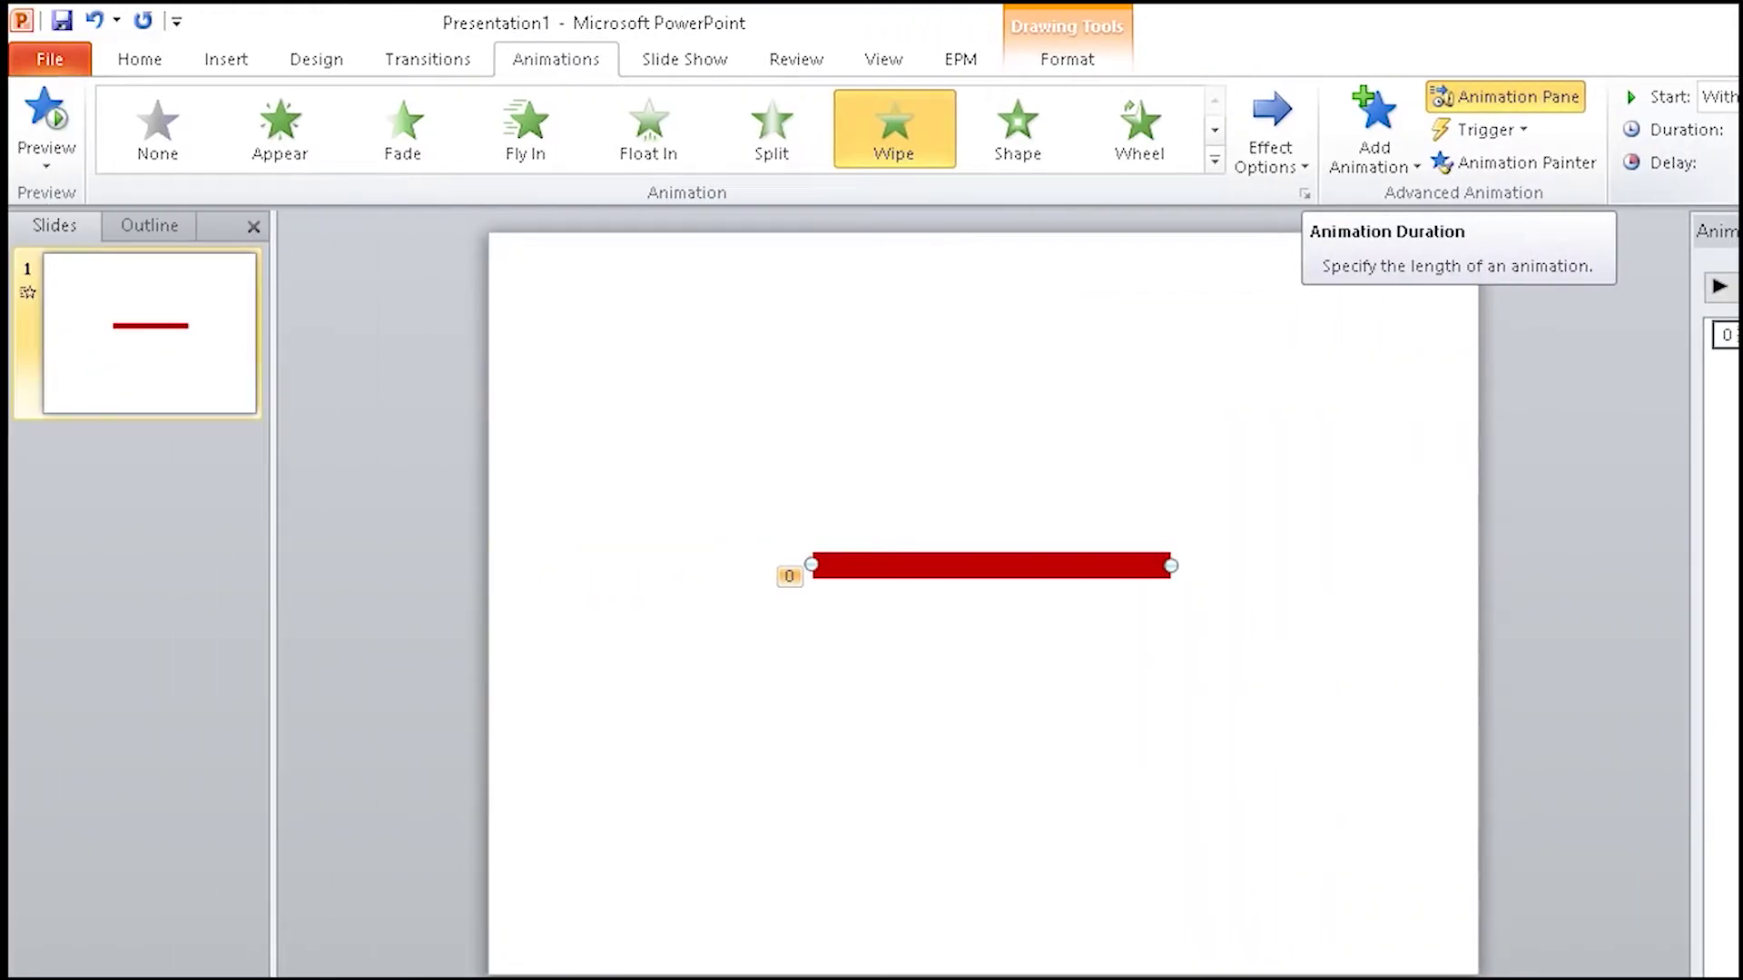
# Export the presentation as a Windows Media Video named contoh line in the line burst folder.
pyautogui.click(68, 65)
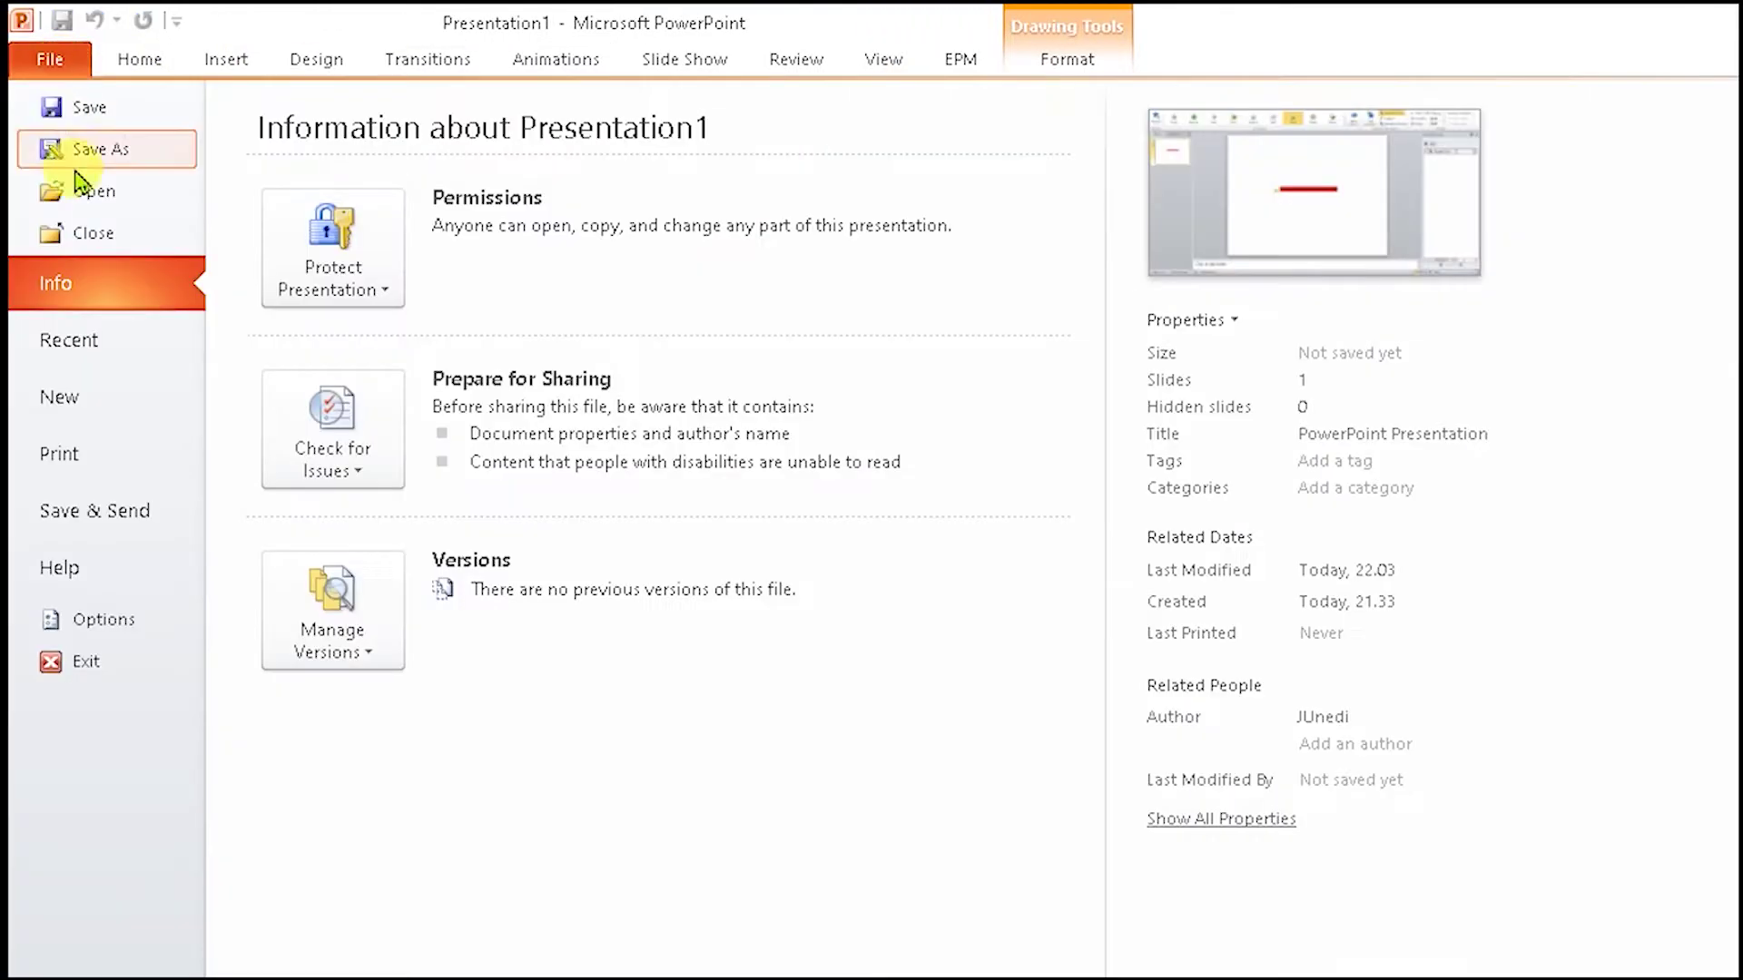
pyautogui.click(75, 533)
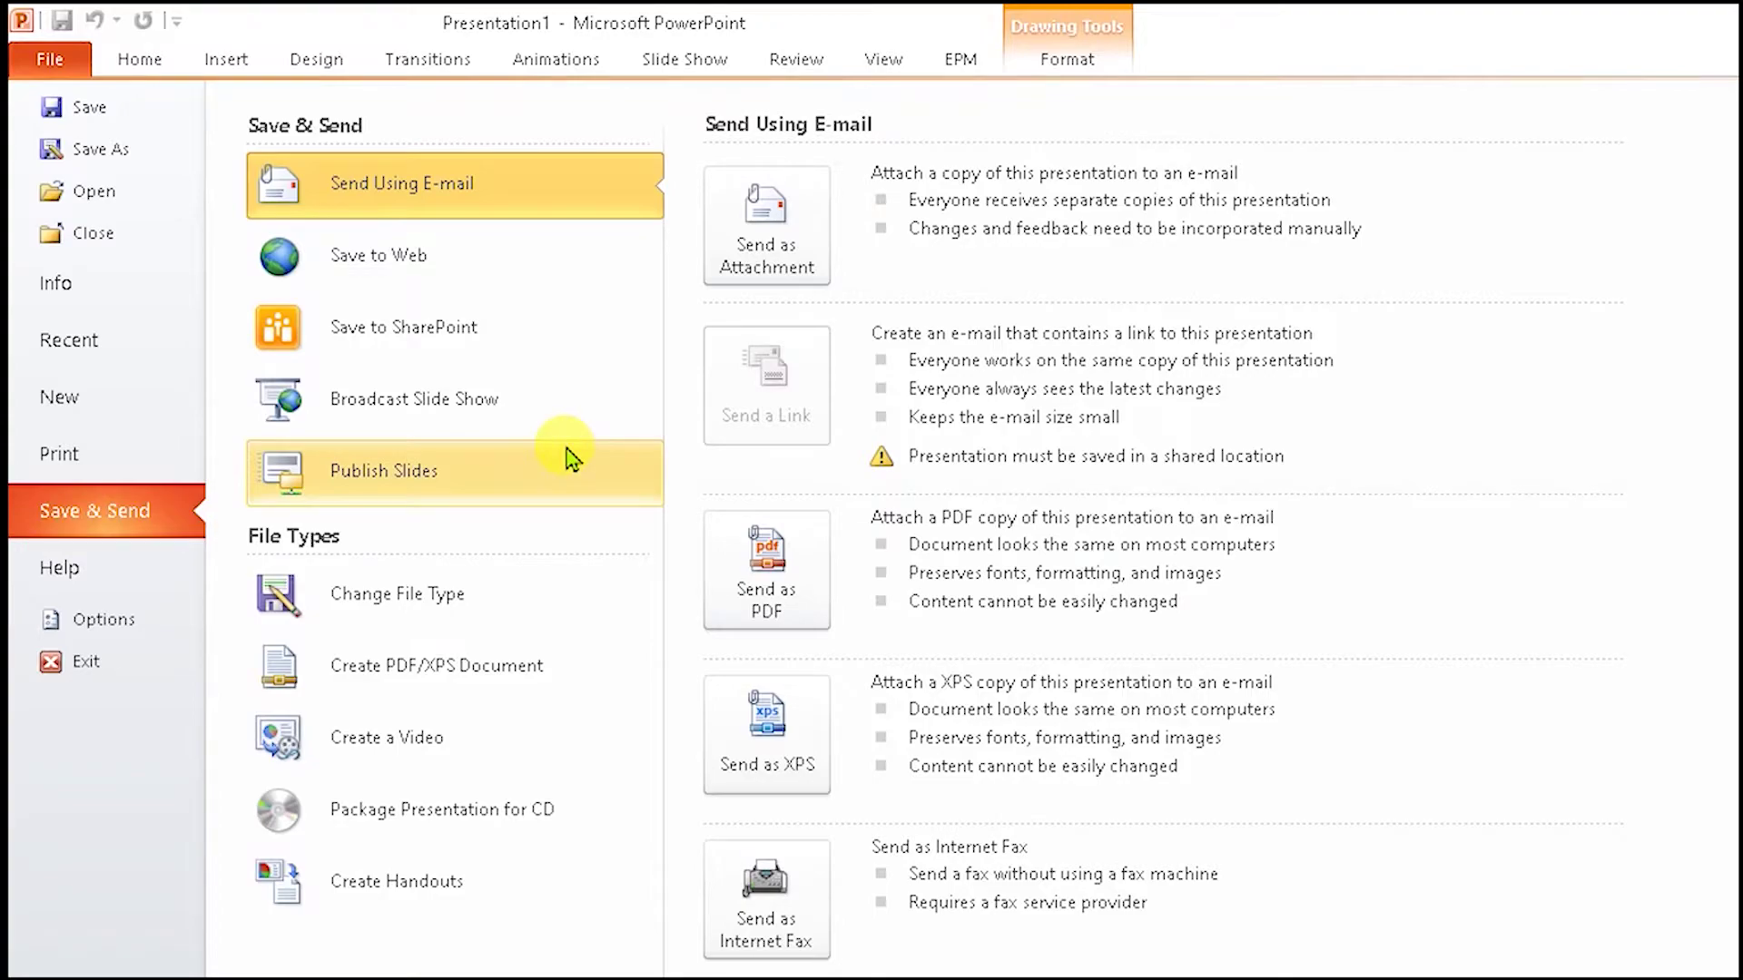
pyautogui.click(423, 735)
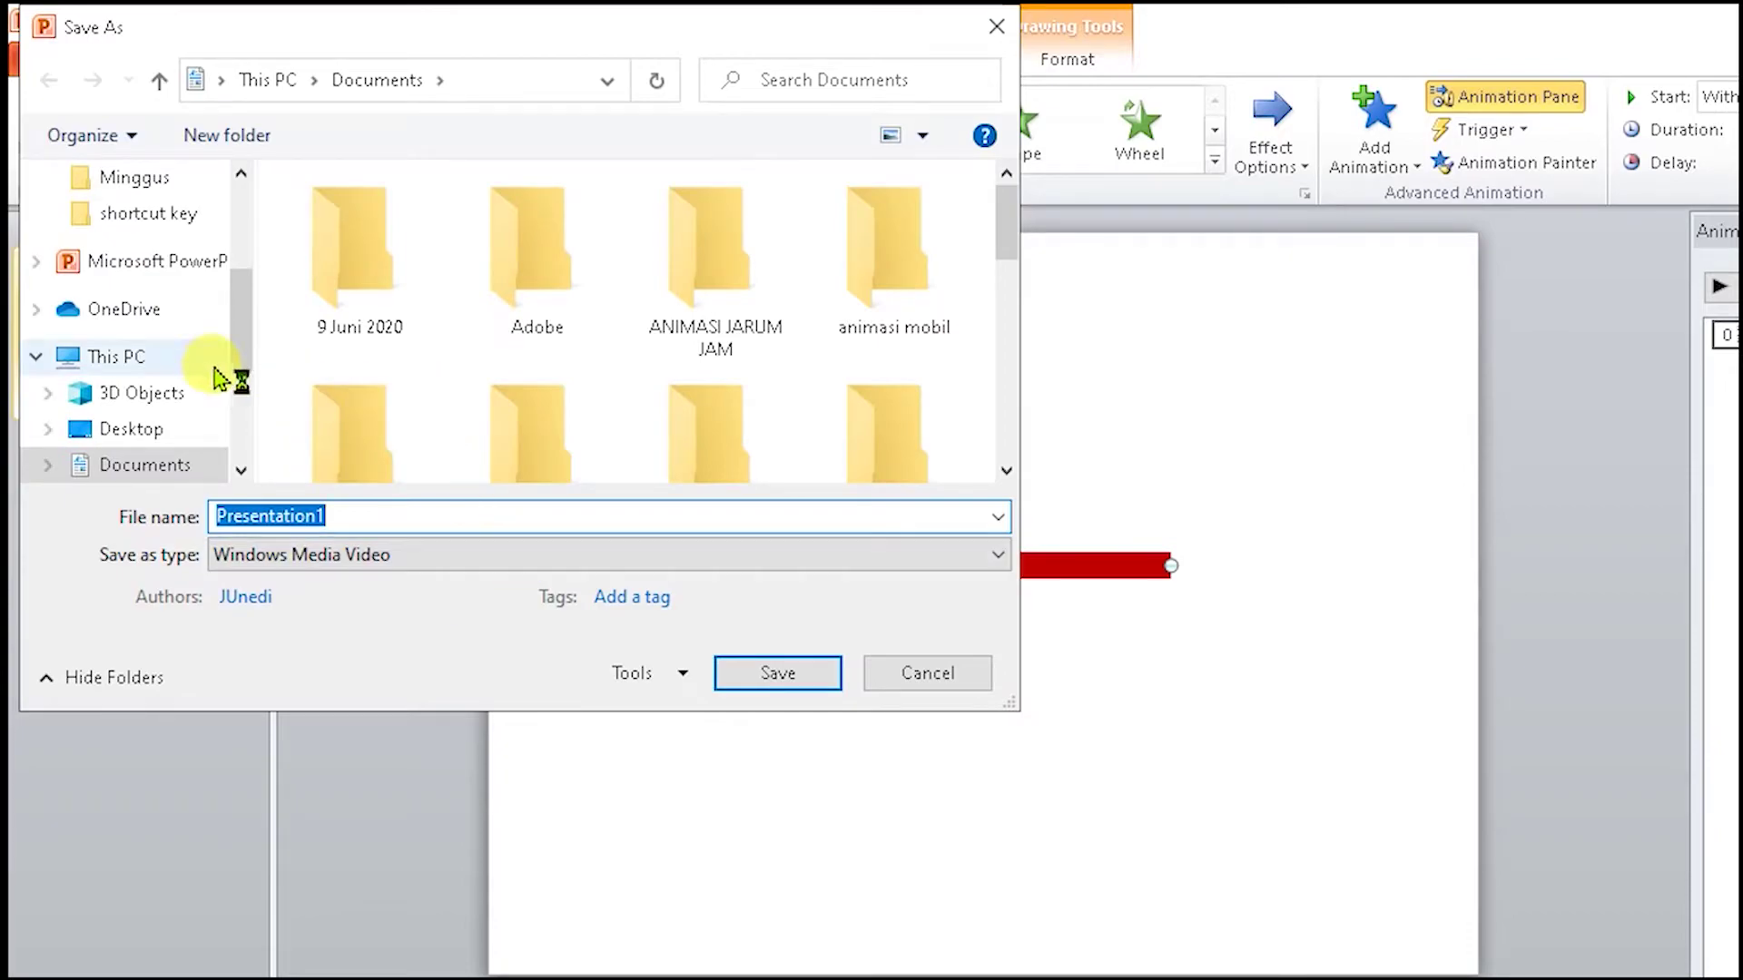
pyautogui.moveTo(229, 363); pyautogui.dragTo(164, 276)
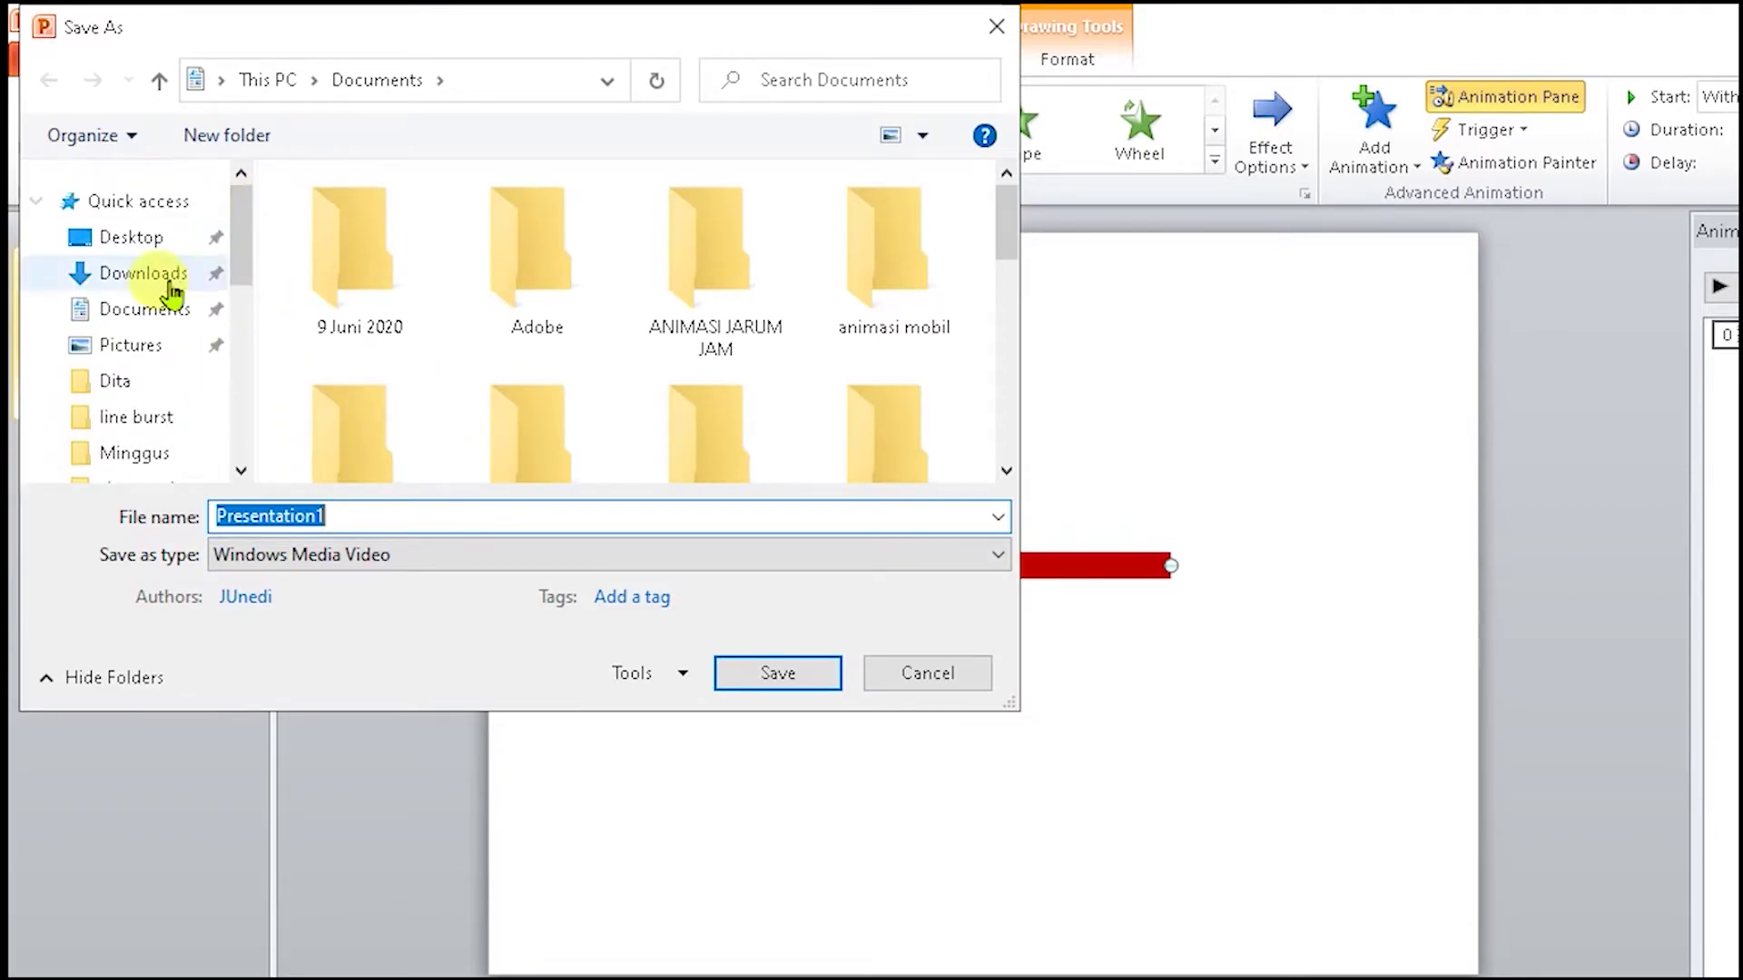
pyautogui.click(141, 416)
pyautogui.doubleClick(343, 513)
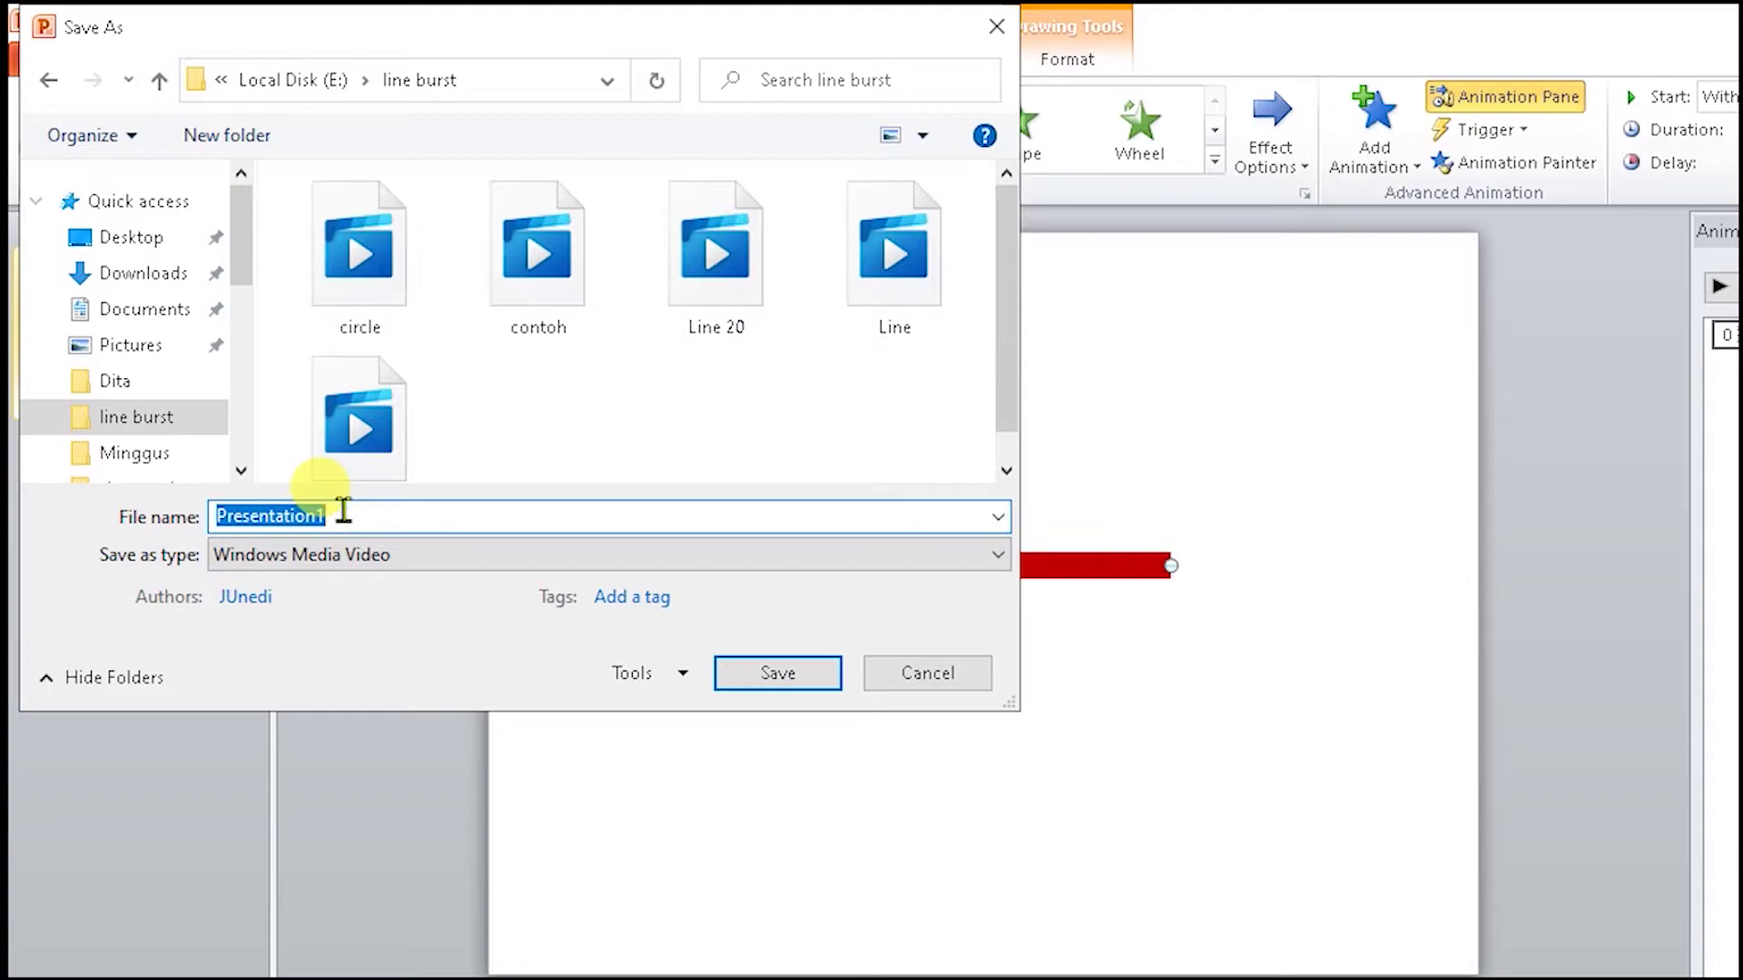
pyautogui.write('contoh')
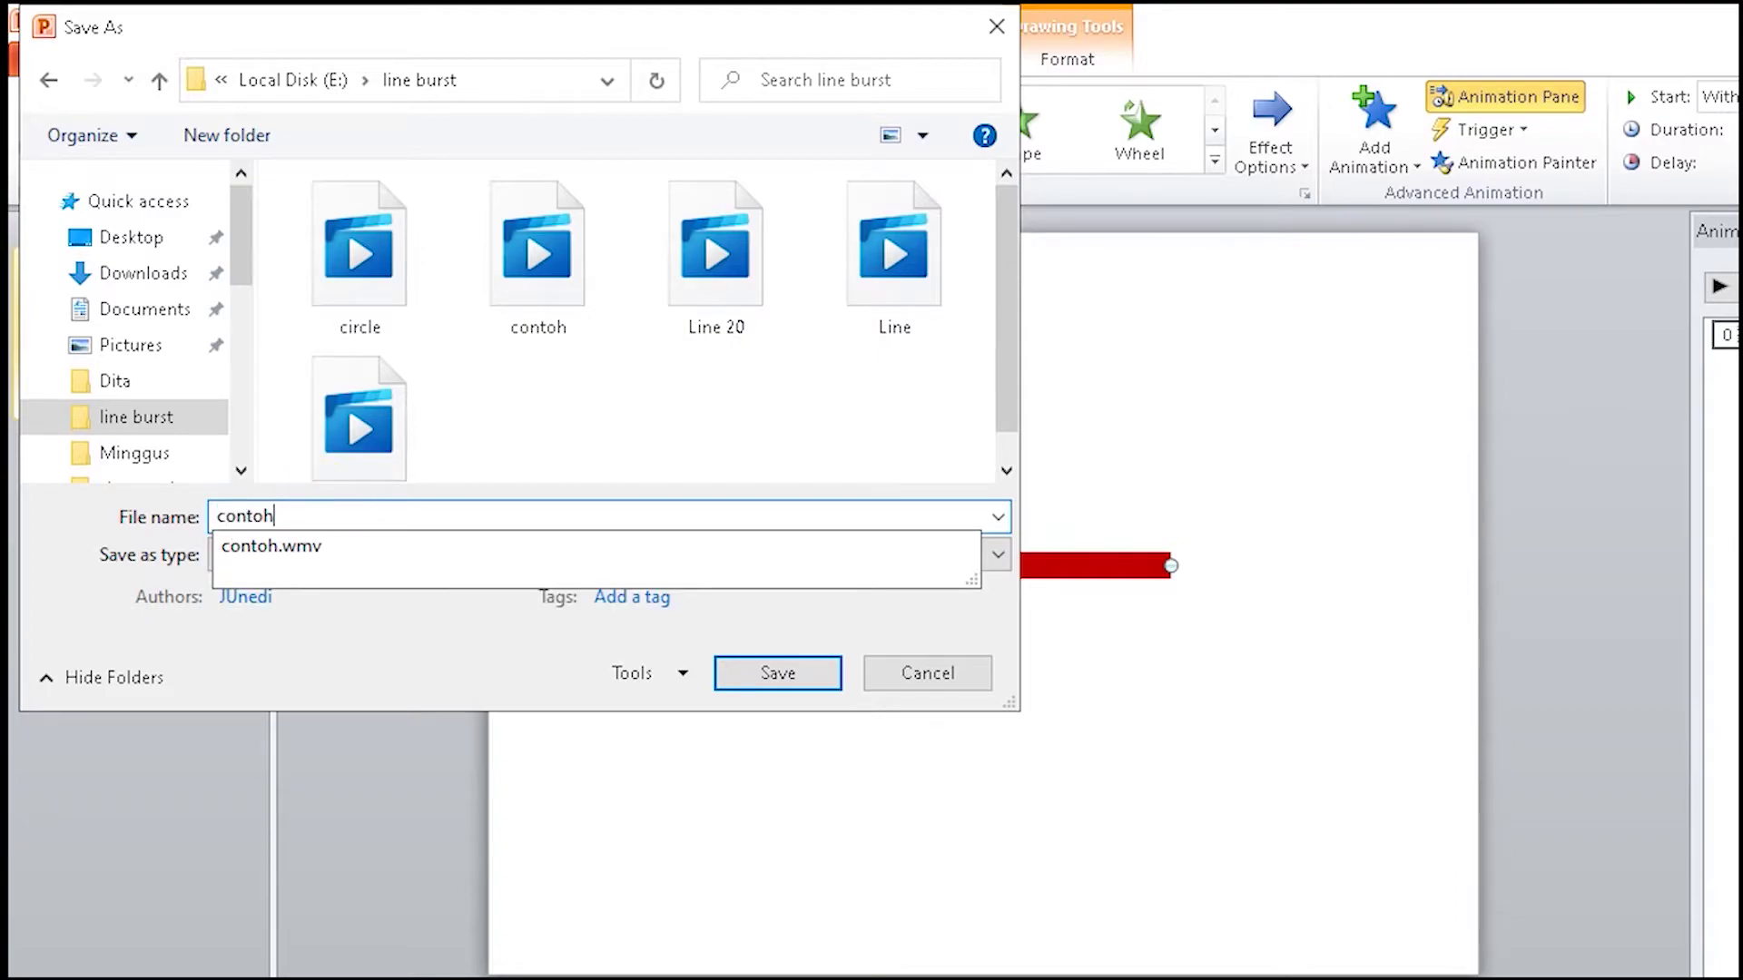
pyautogui.write(' line')
pyautogui.press('Return')
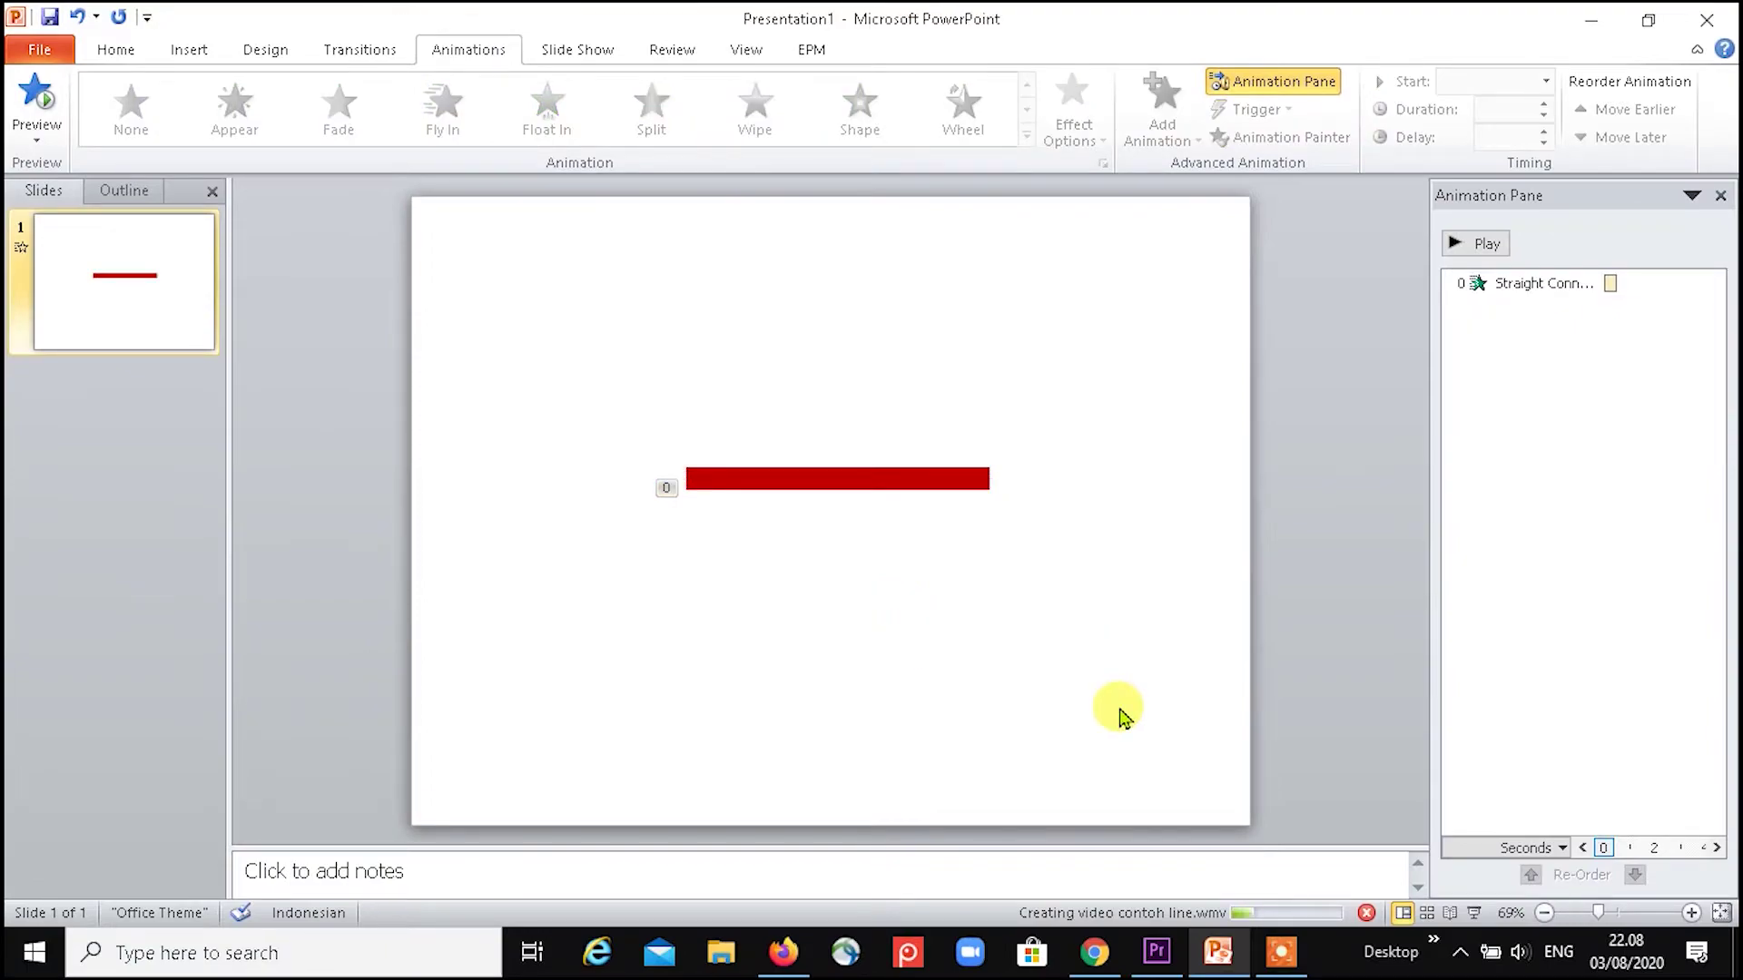
# Switch to Premiere Pro and import the contoh video from the line burst folder into the project.
pyautogui.click(1146, 959)
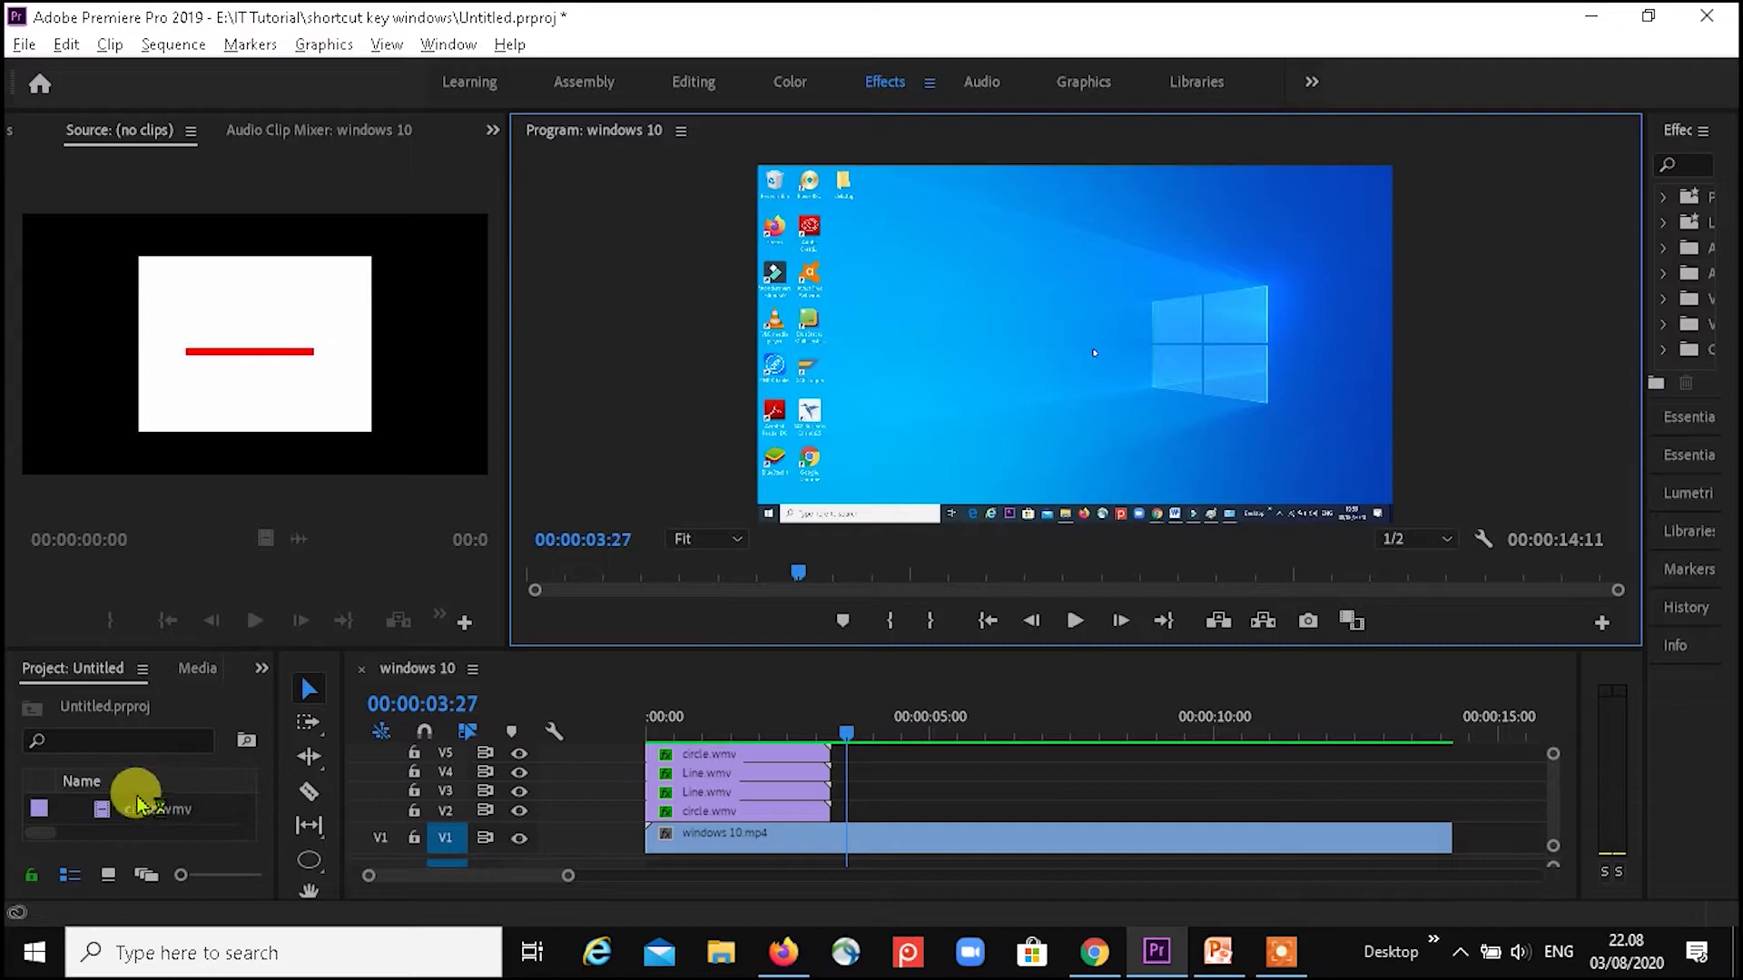
pyautogui.moveTo(133, 647); pyautogui.dragTo(136, 559)
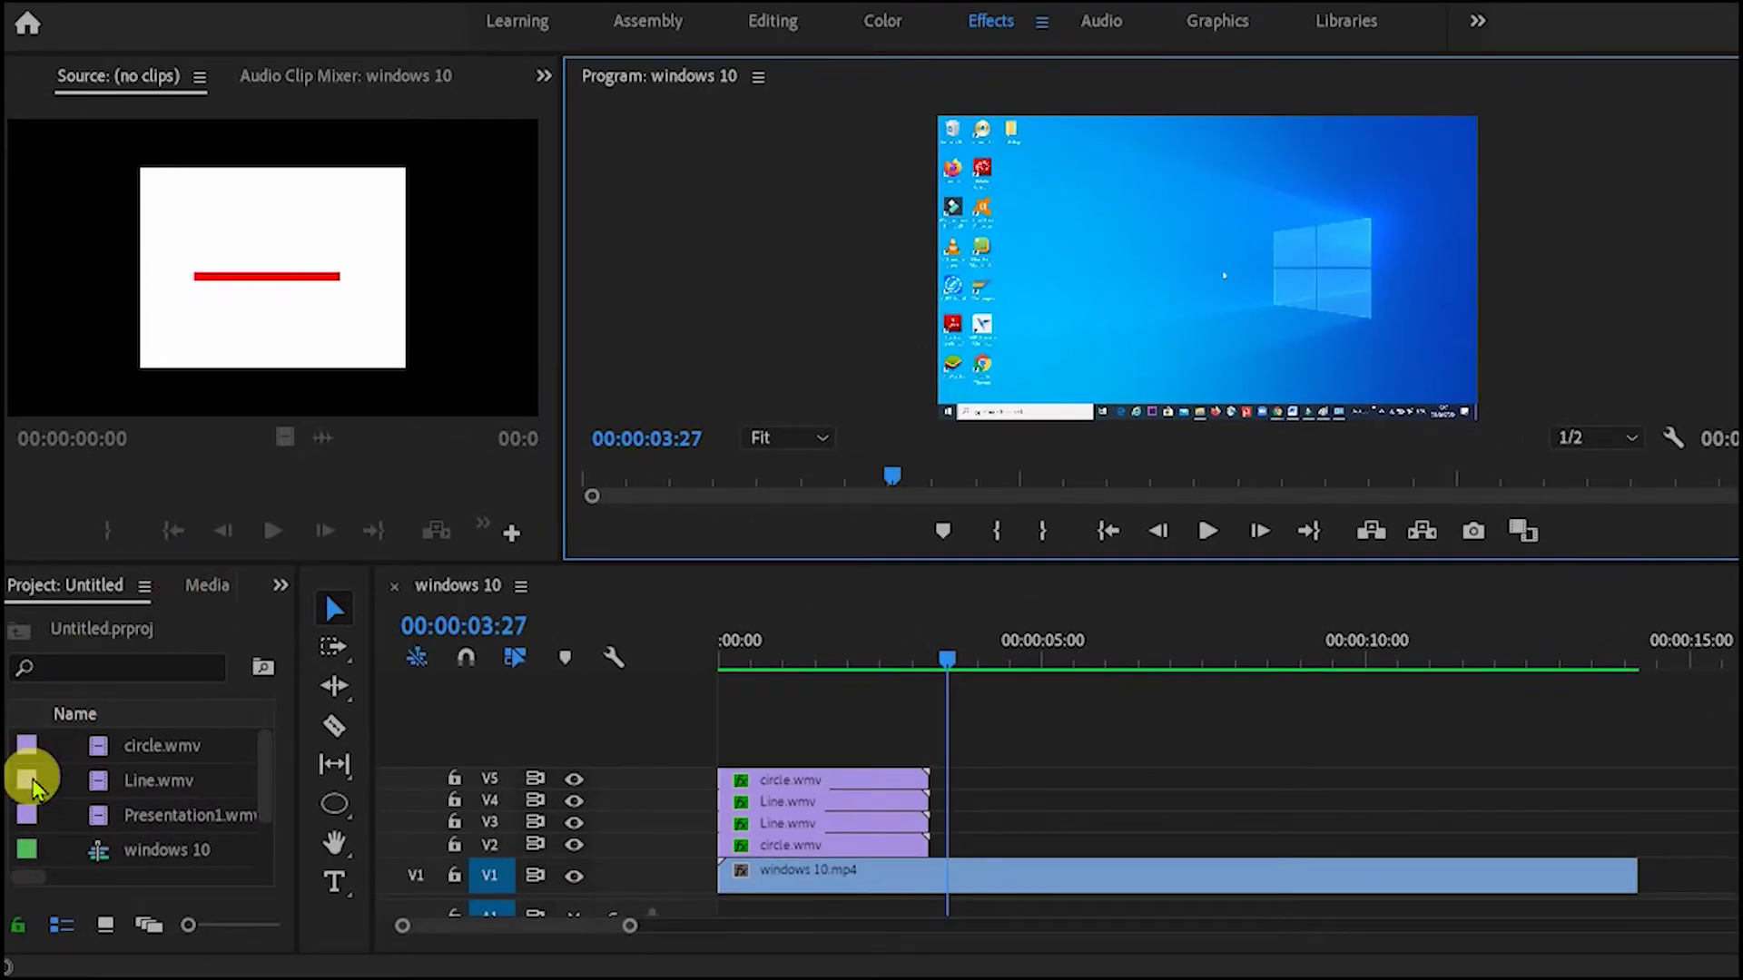
pyautogui.rightClick(64, 784)
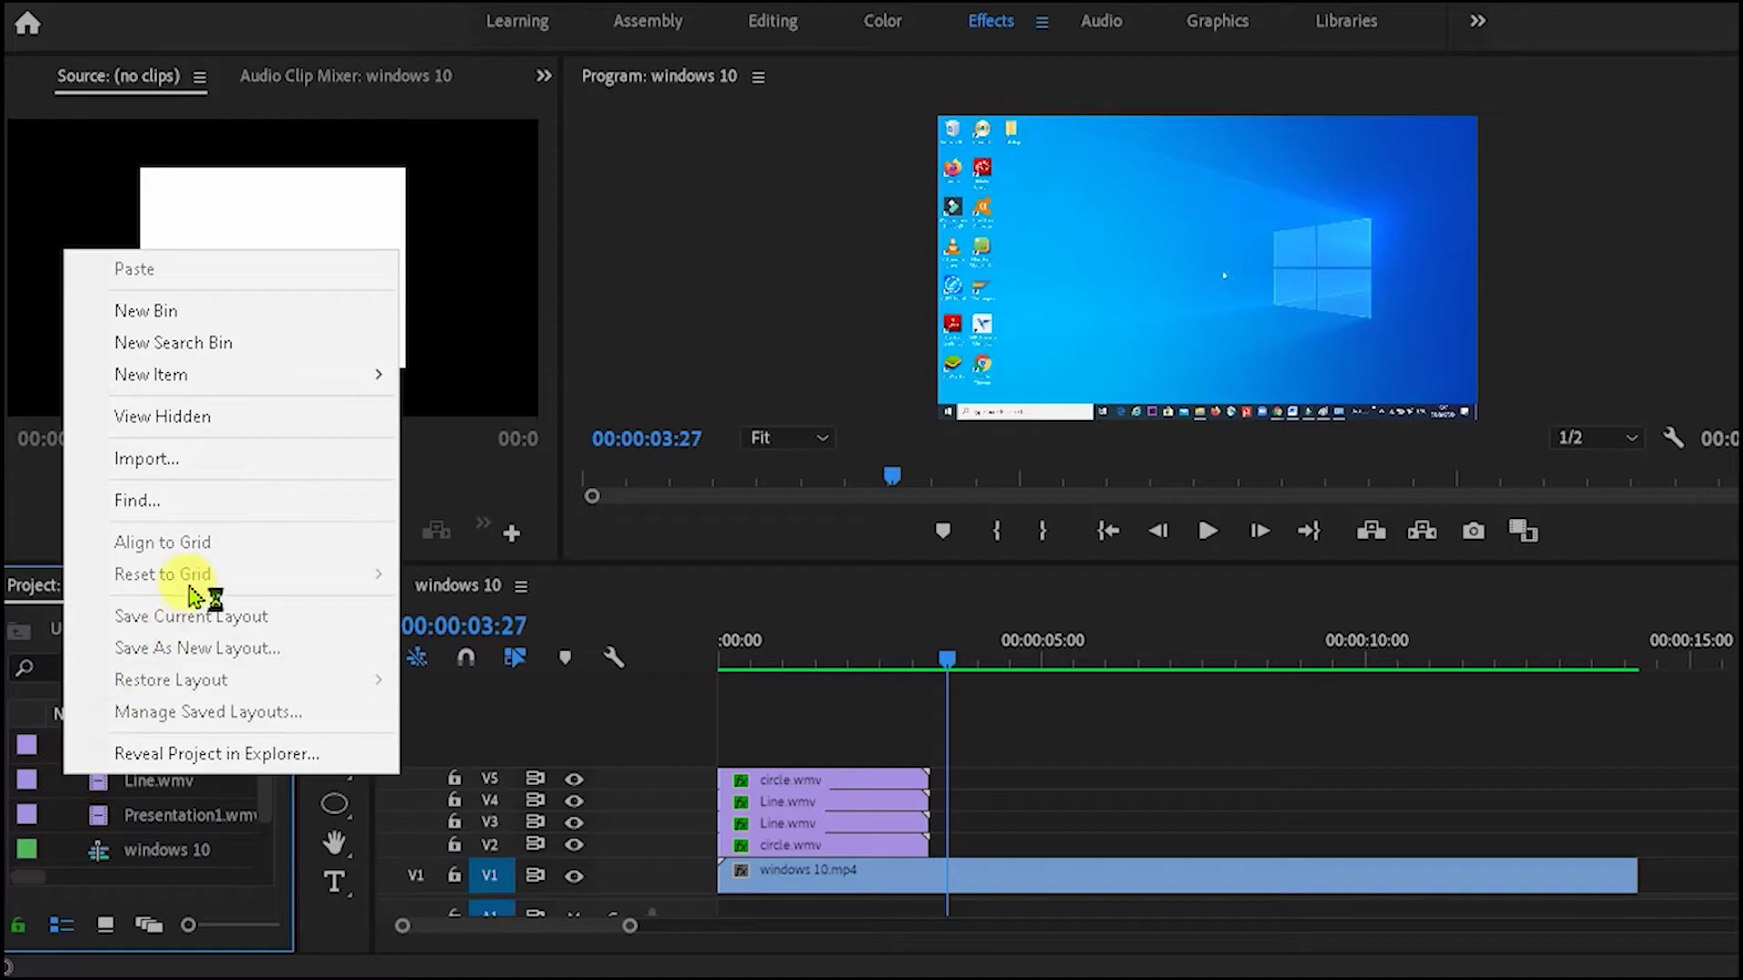
pyautogui.click(227, 459)
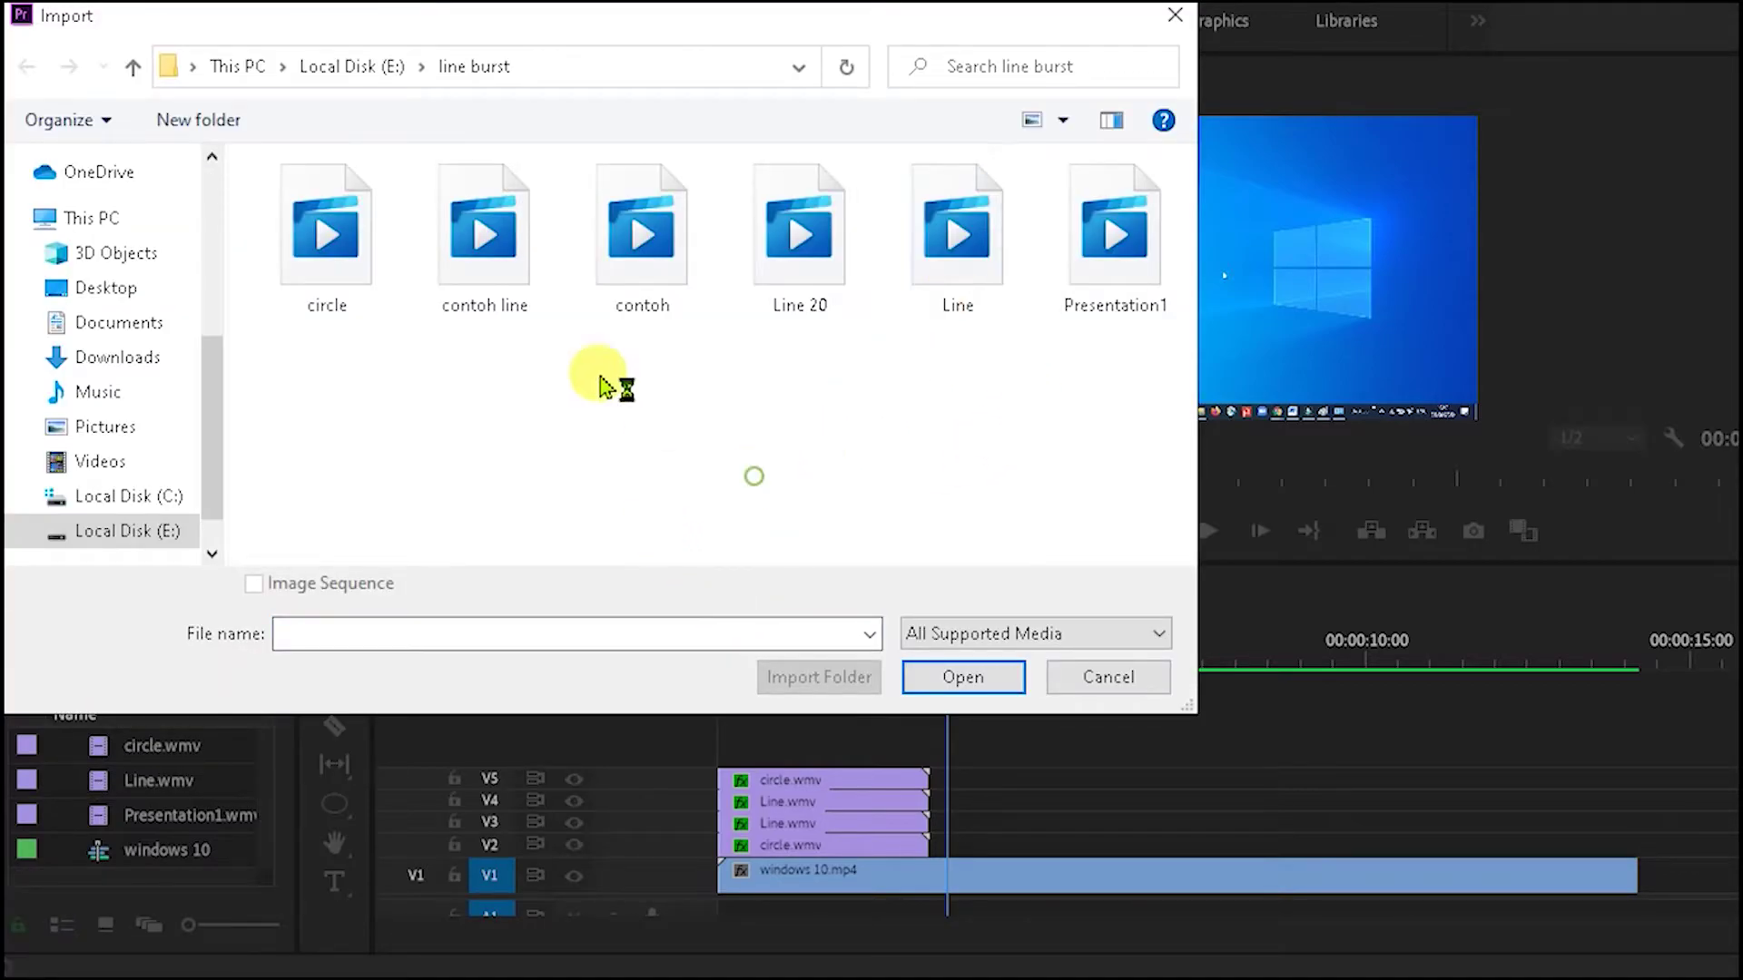
pyautogui.doubleClick(642, 238)
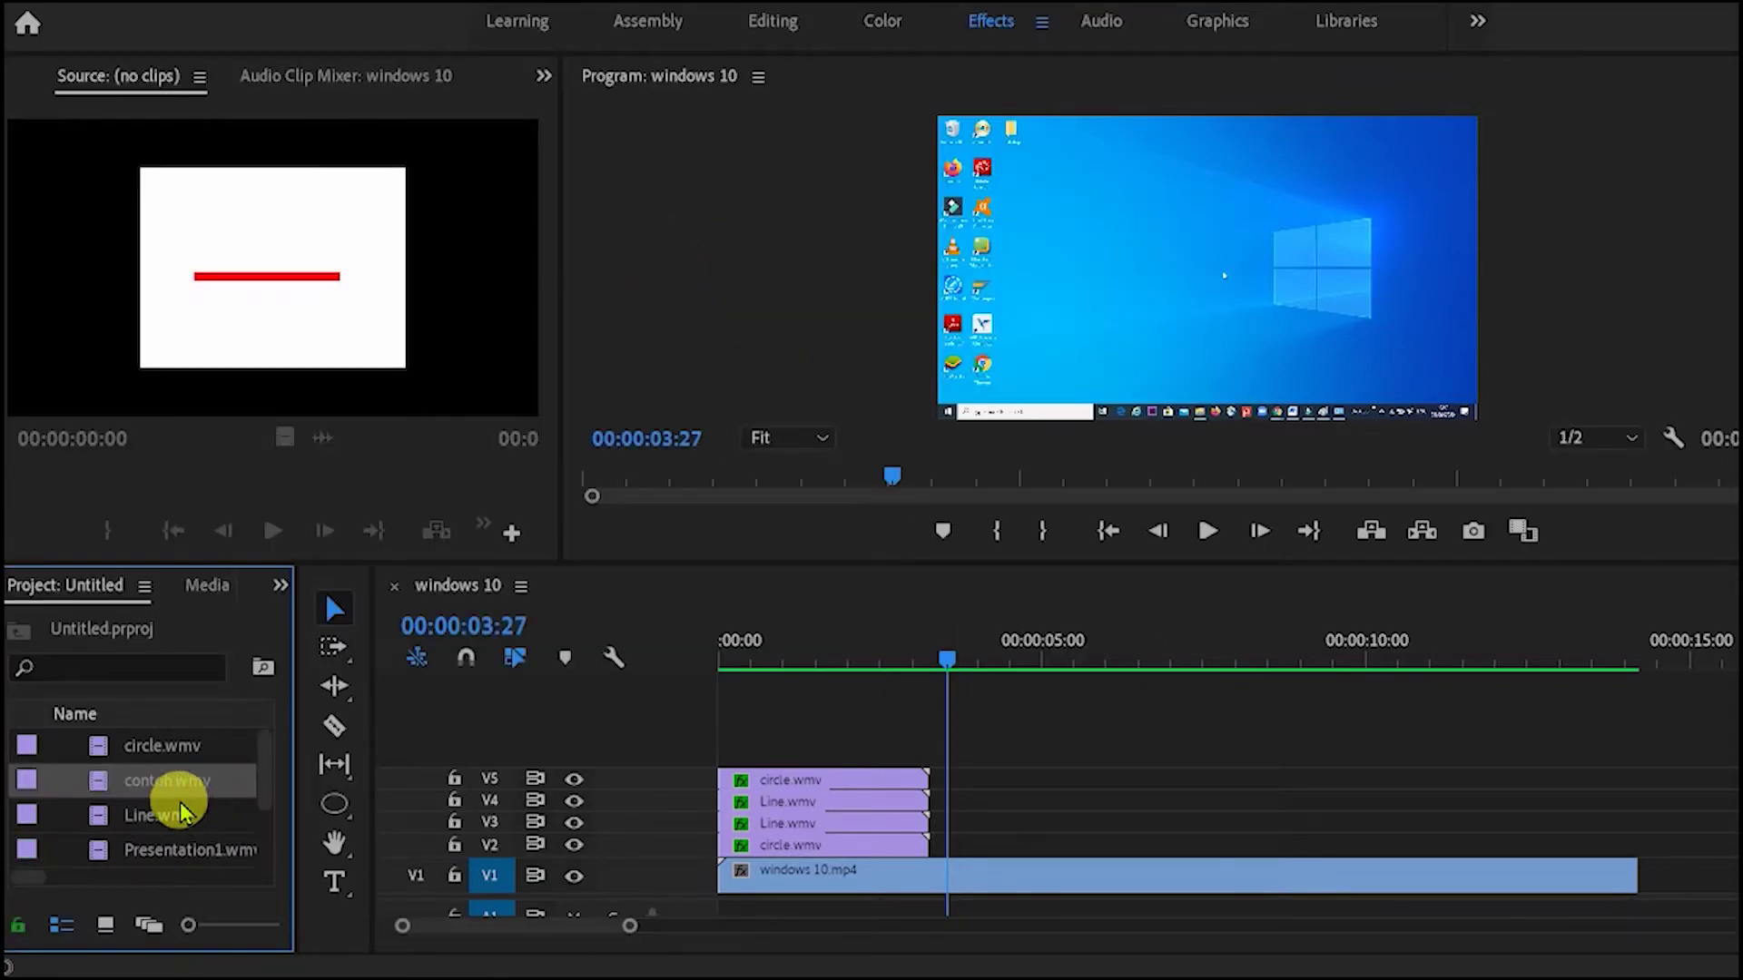
# Place contoh.wmv on track V2 starting at 00:00:03:27, and move the playhead to 00:00:06:27 within the clip.
pyautogui.moveTo(166, 793); pyautogui.dragTo(948, 962)
pyautogui.moveTo(969, 850); pyautogui.dragTo(950, 848)
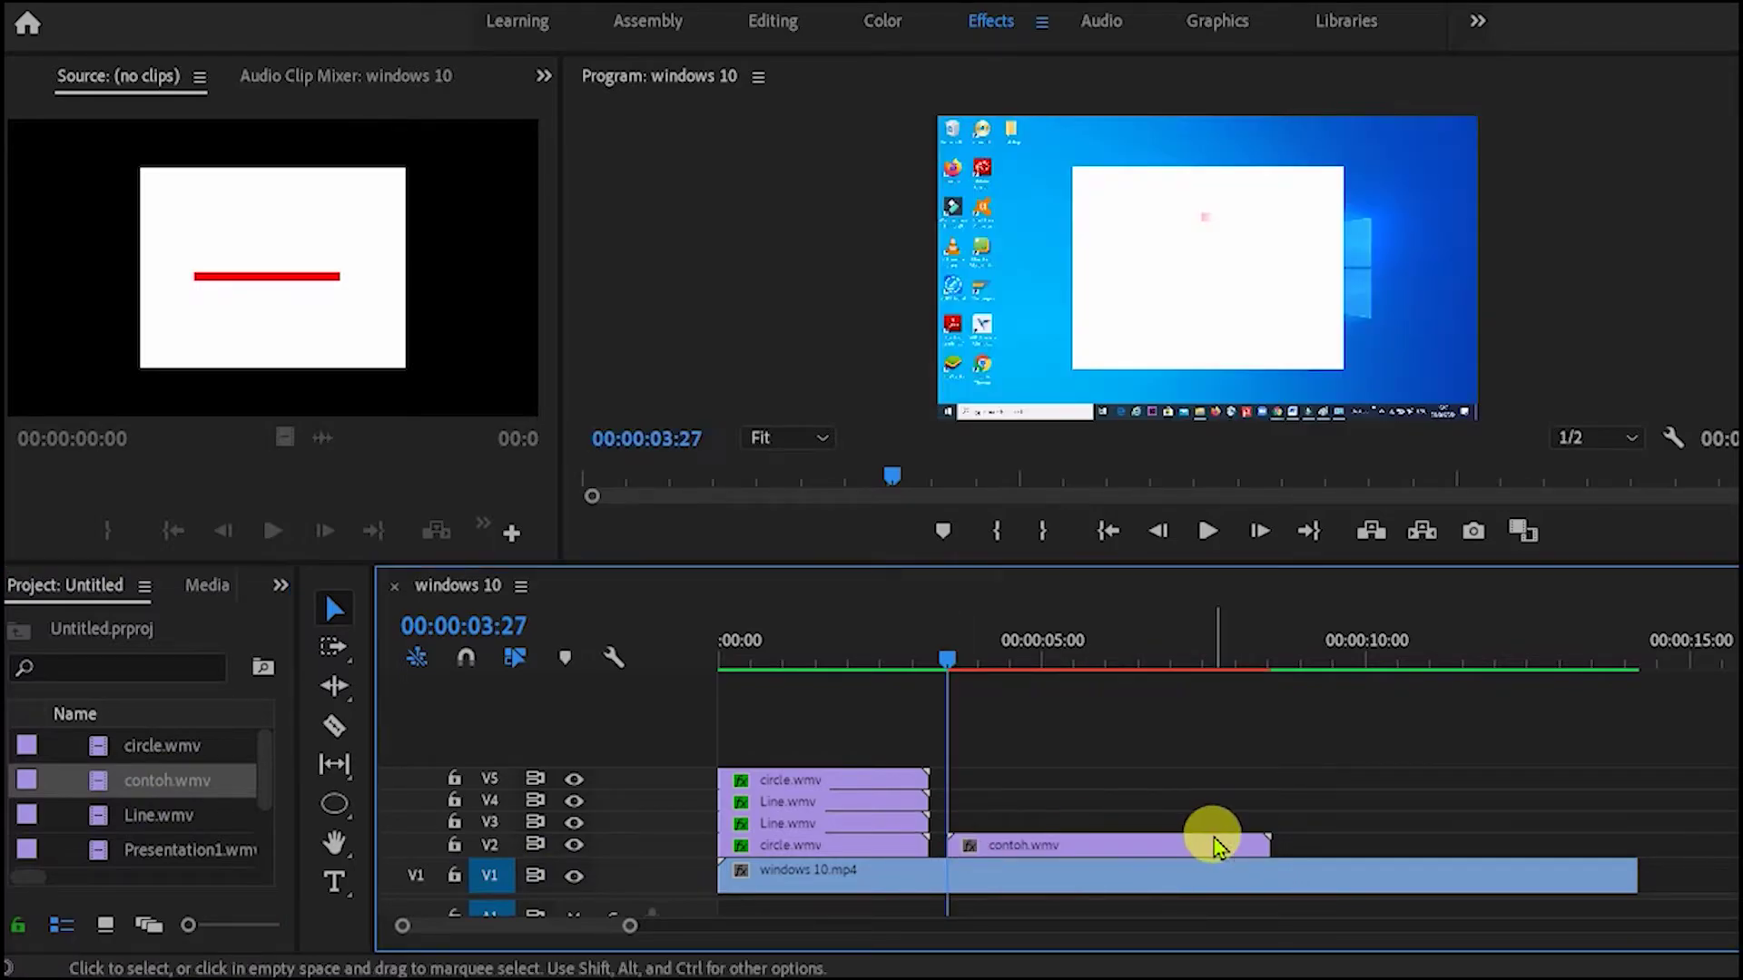
pyautogui.click(1144, 670)
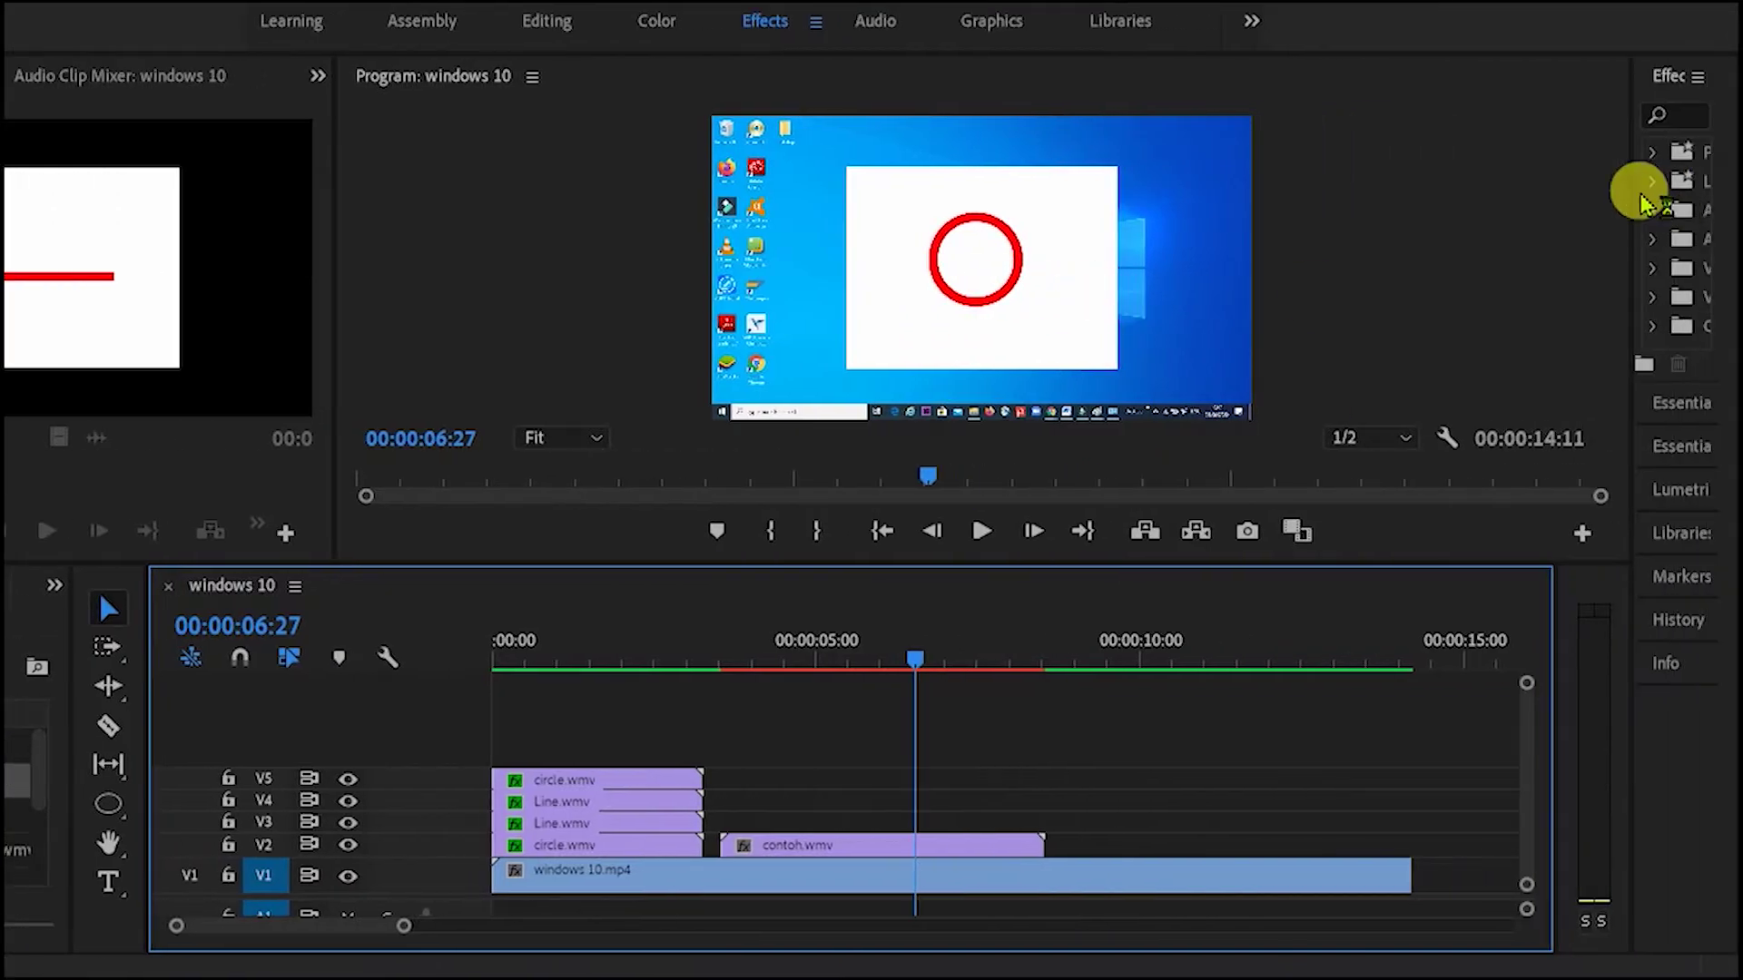
# Widen the effects list, search it for color key, and apply the Color Key effect to the contoh.wmv clip.
pyautogui.moveTo(1630, 188); pyautogui.dragTo(1417, 195)
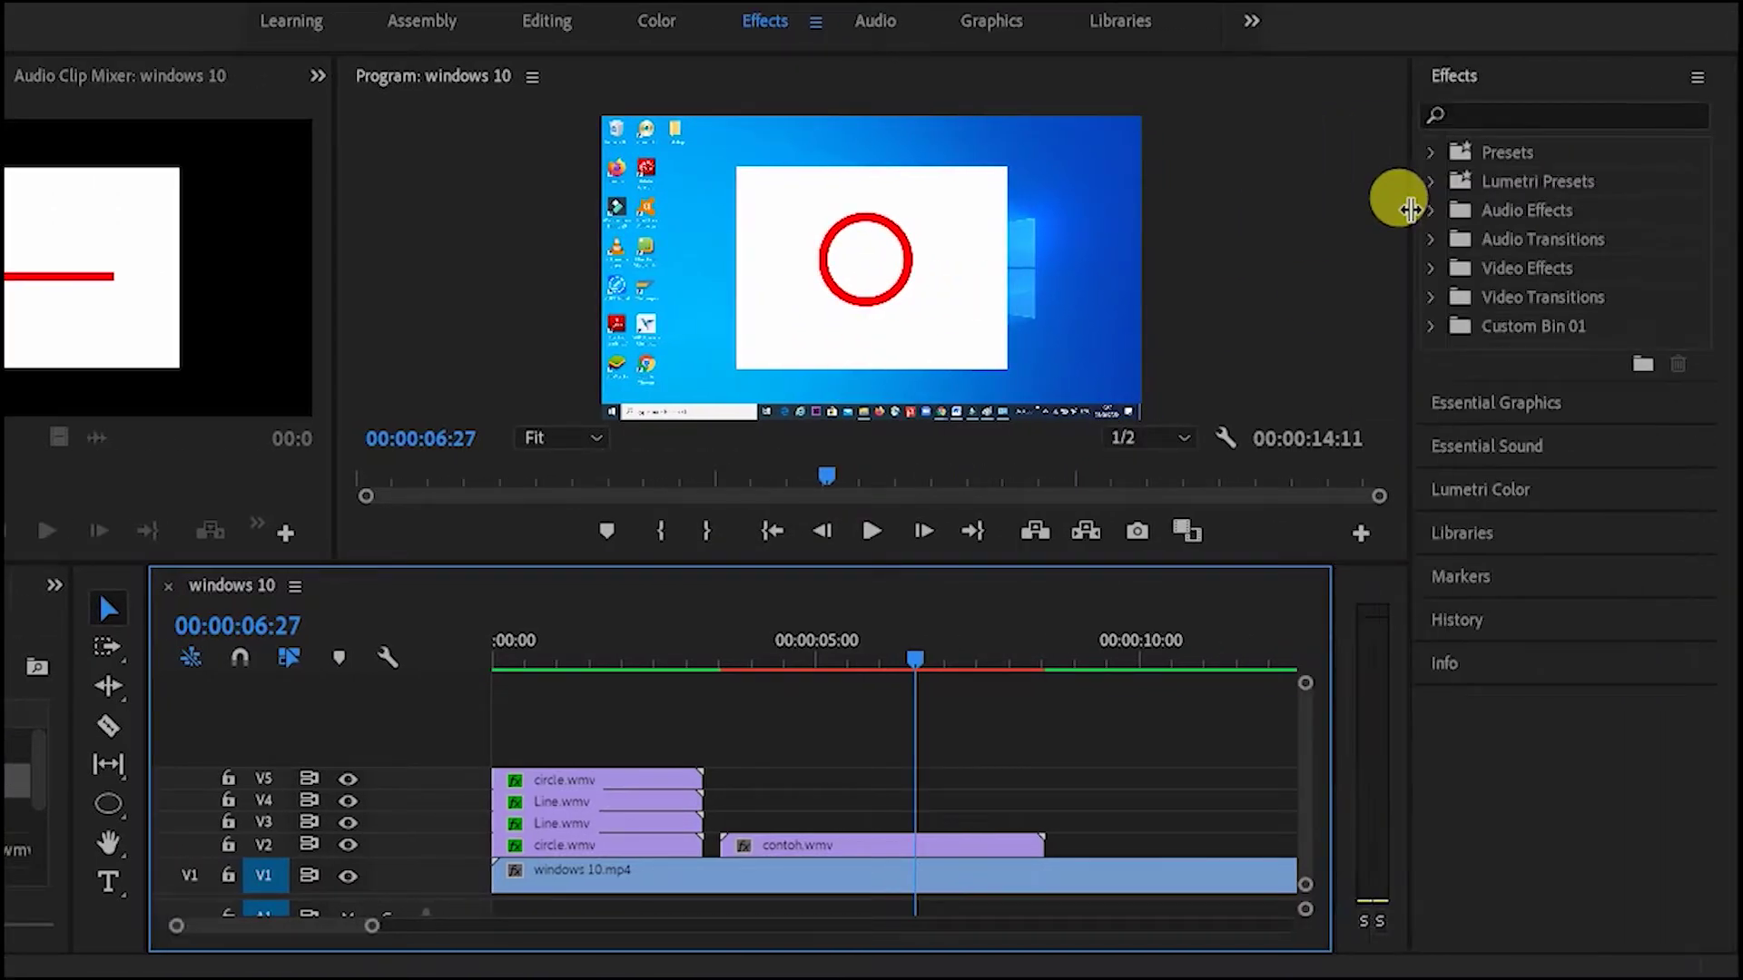
pyautogui.click(1500, 113)
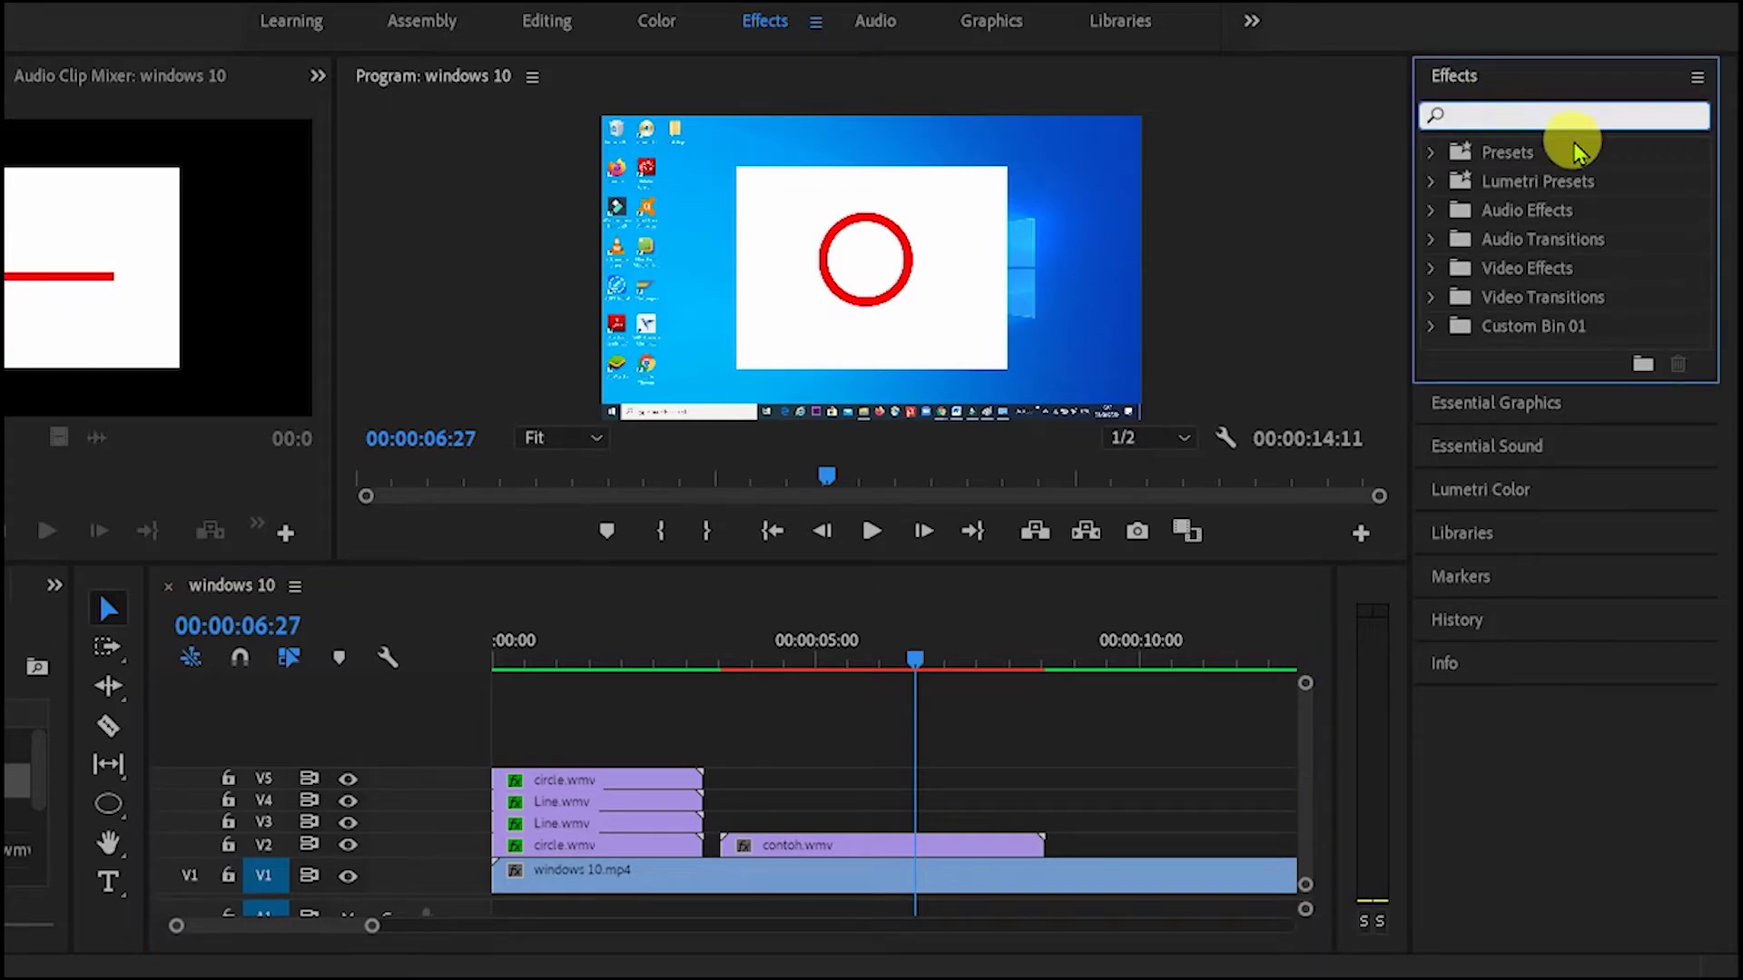
pyautogui.write('colo')
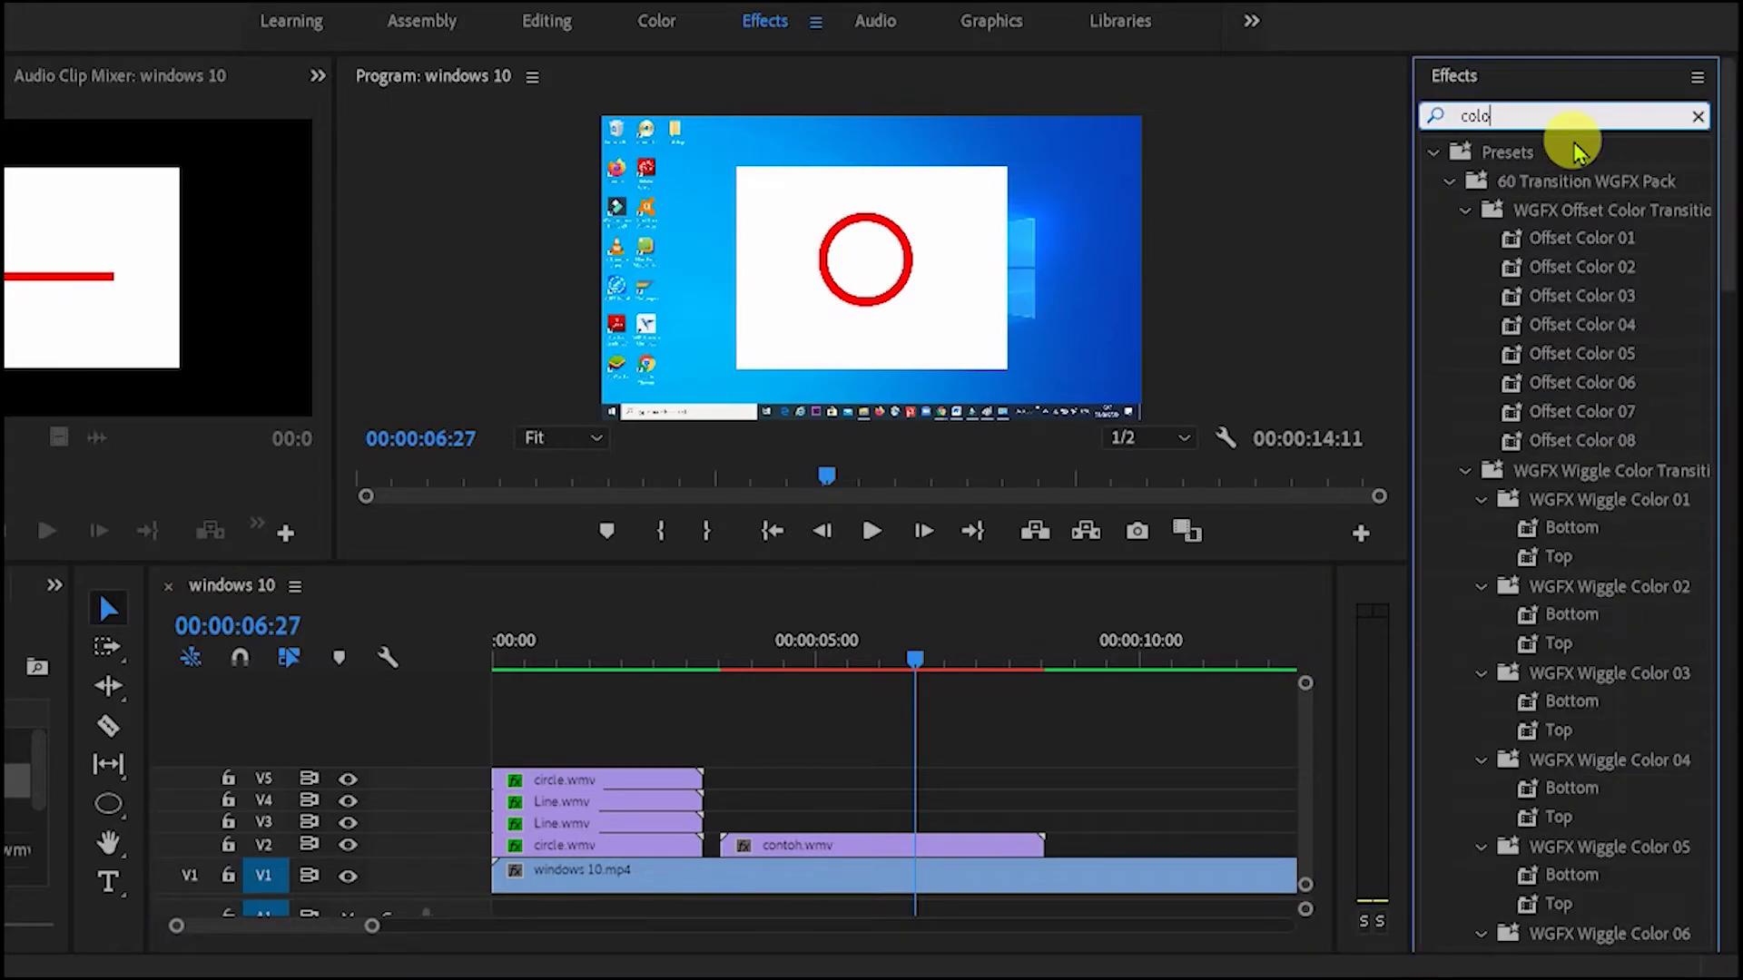
pyautogui.write('r key')
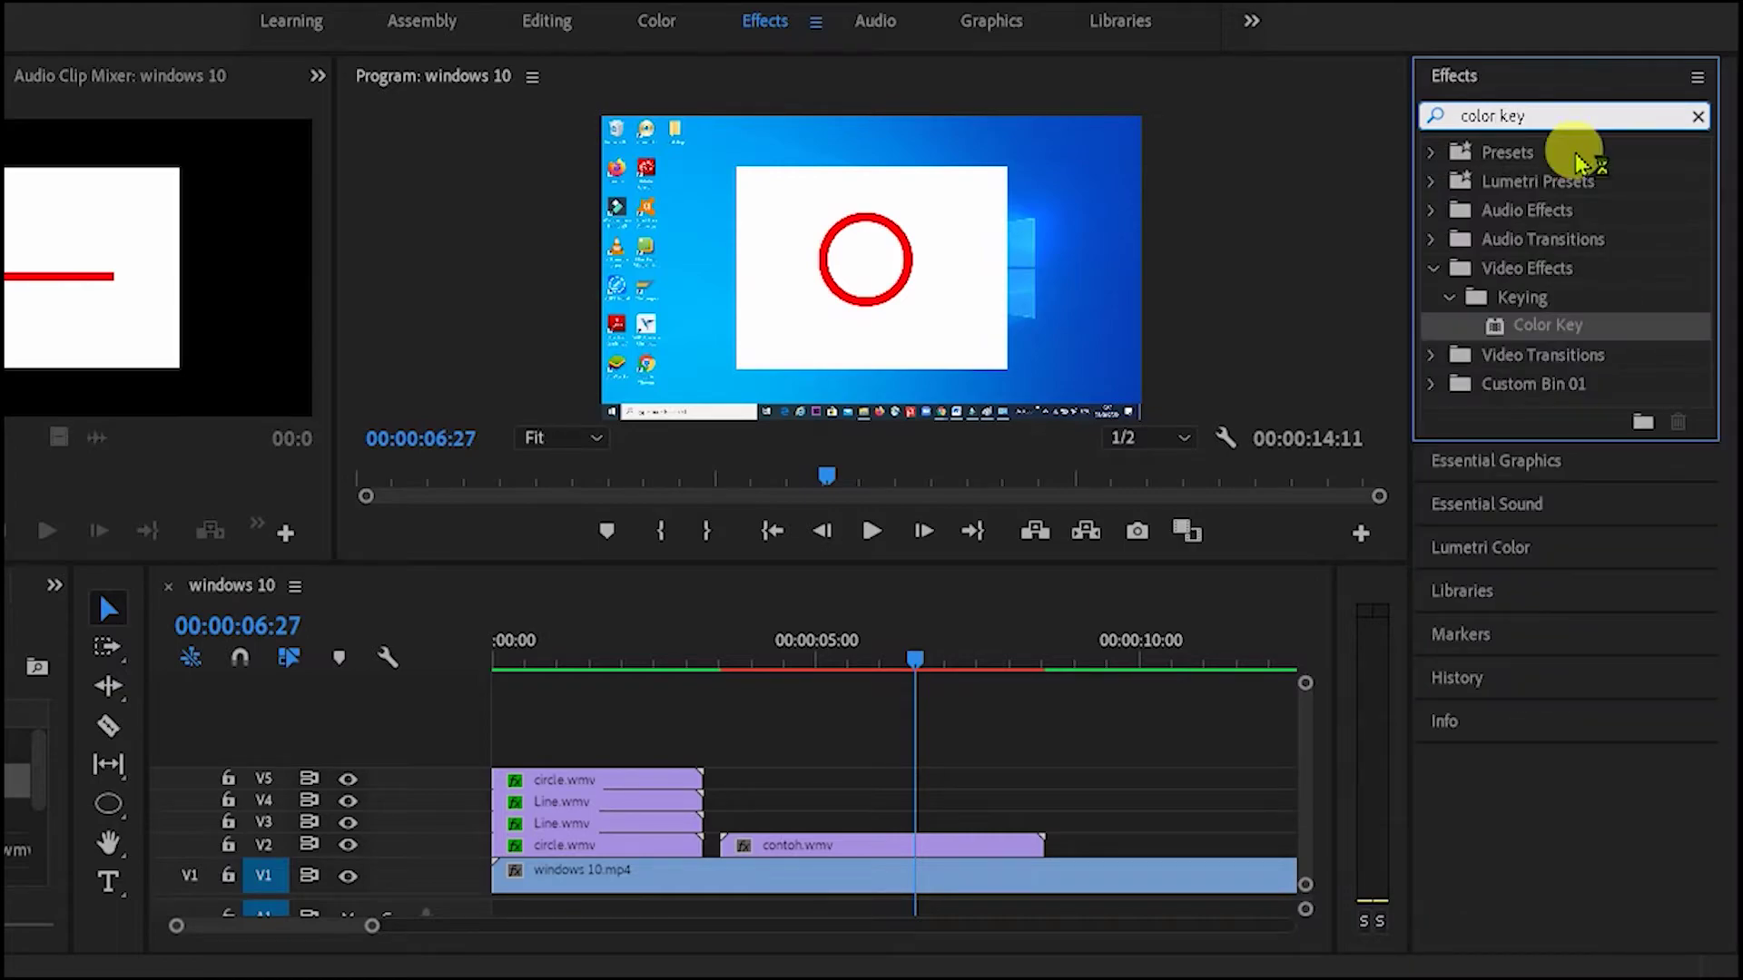
pyautogui.moveTo(1549, 332); pyautogui.dragTo(836, 853)
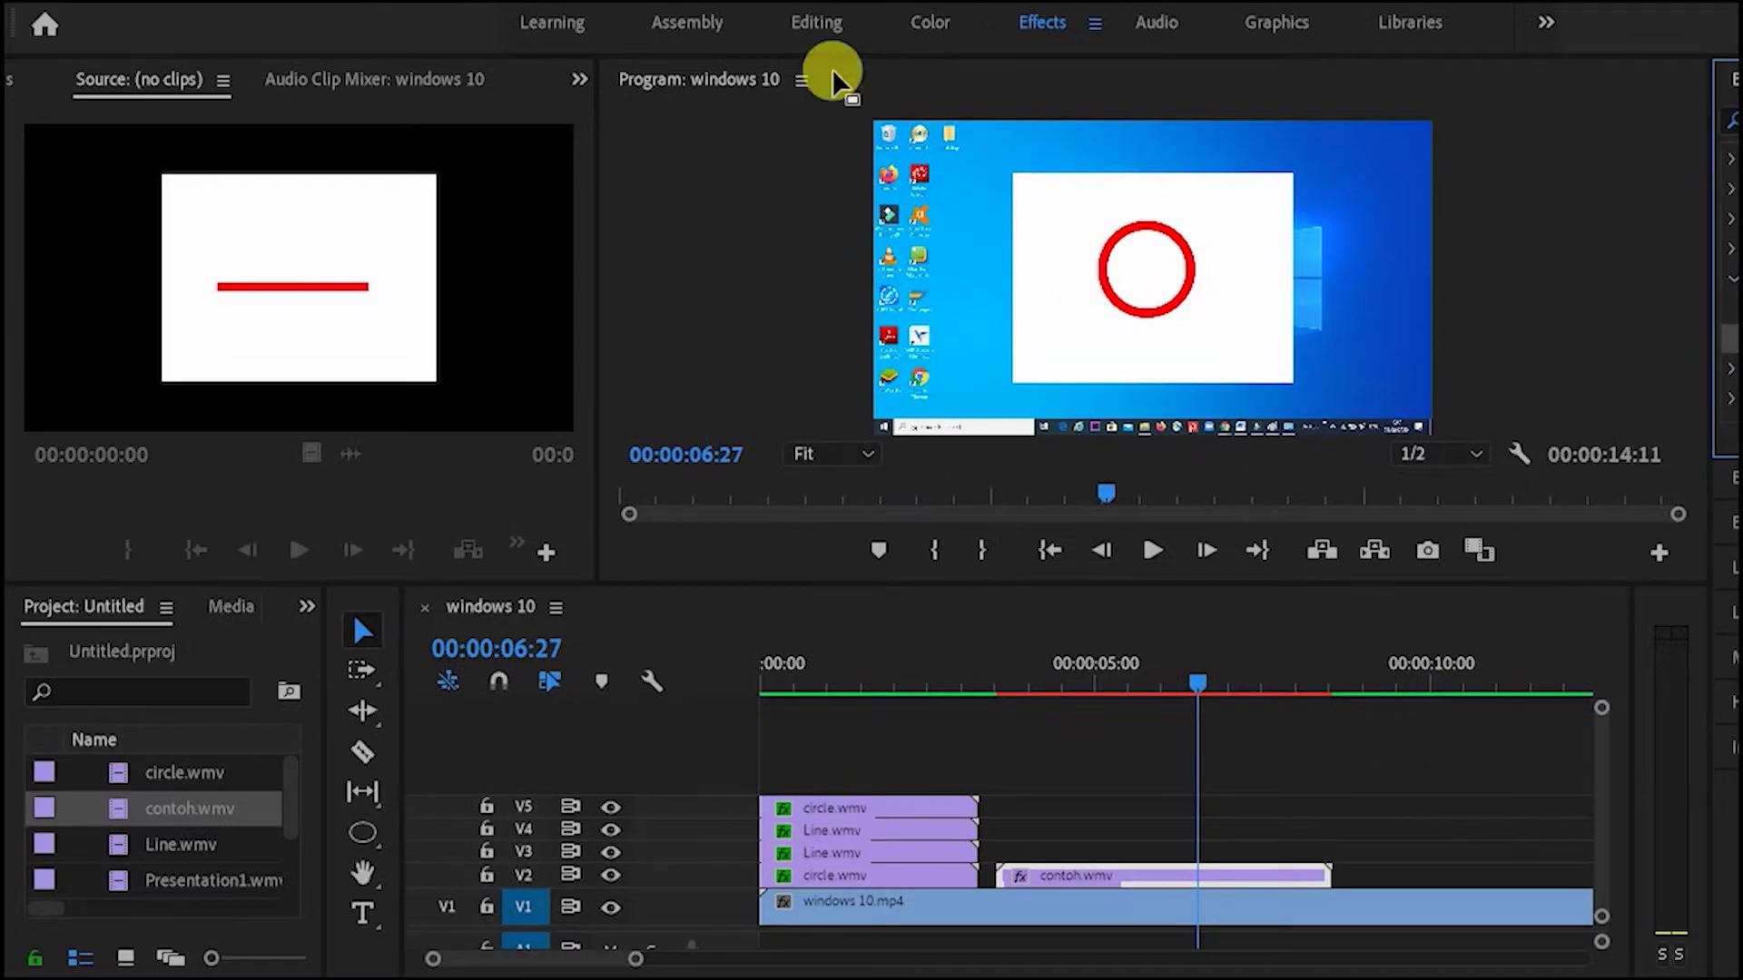
# In the Color Key settings of the contoh.wmv clip, set the key color to white (FFFFFF) and the color tolerance to 255.
pyautogui.click(578, 79)
pyautogui.click(636, 115)
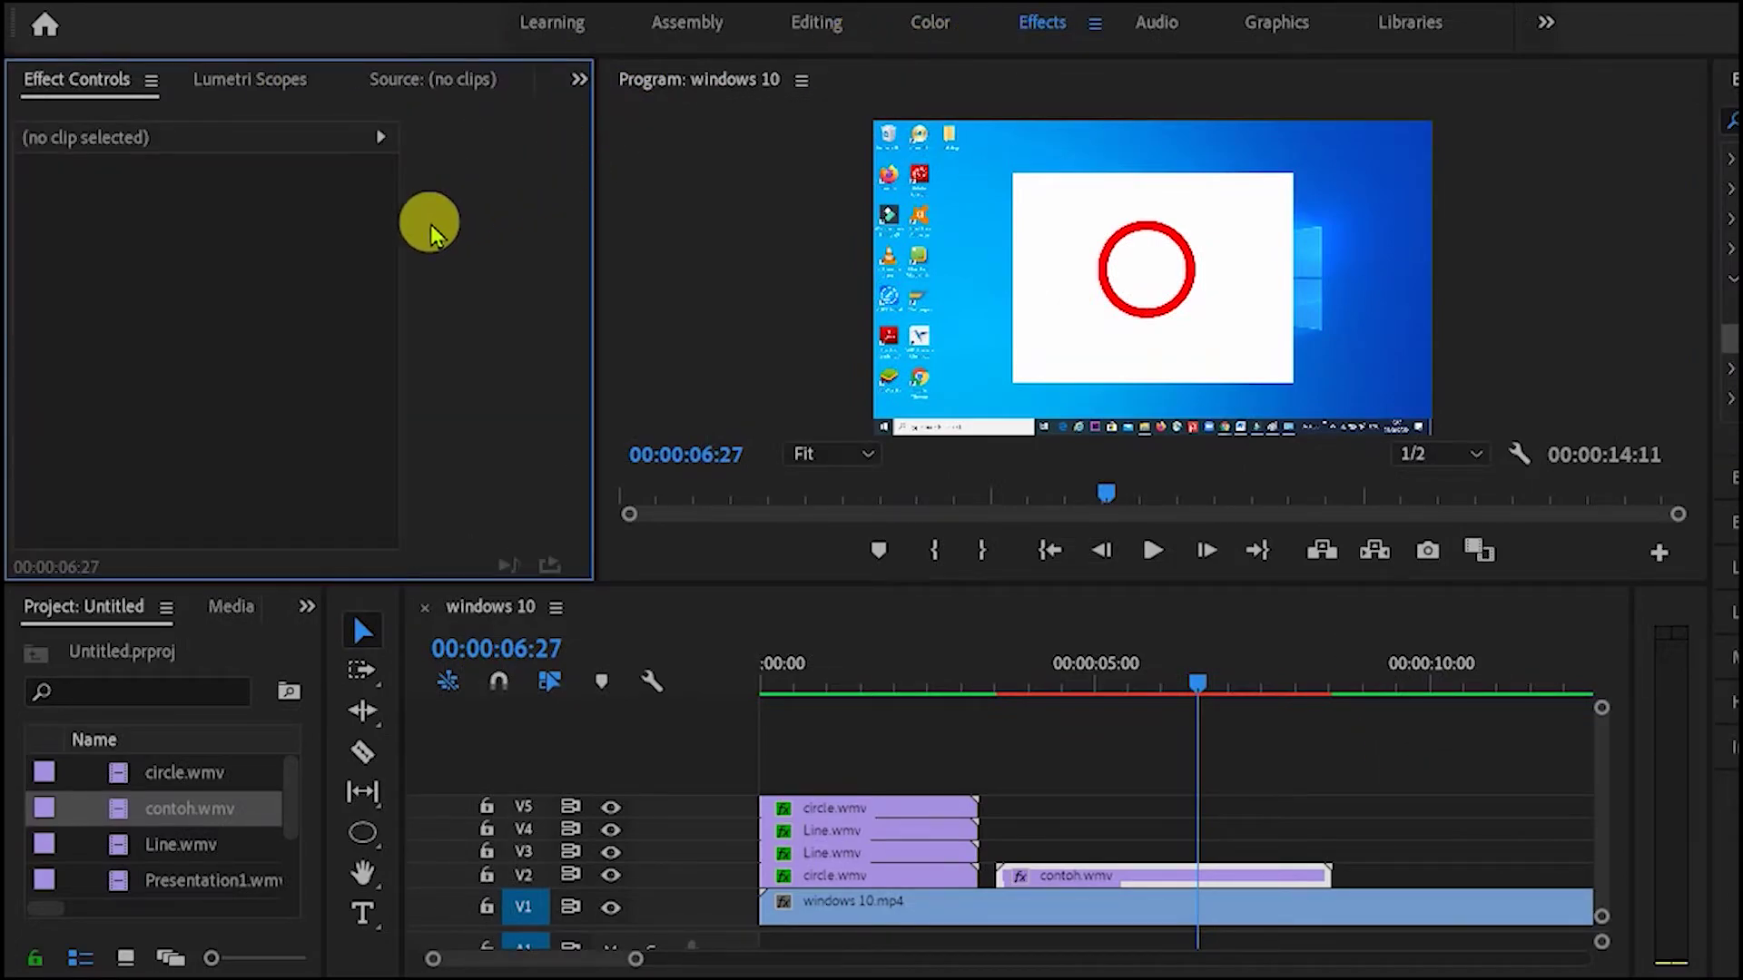
pyautogui.click(1032, 872)
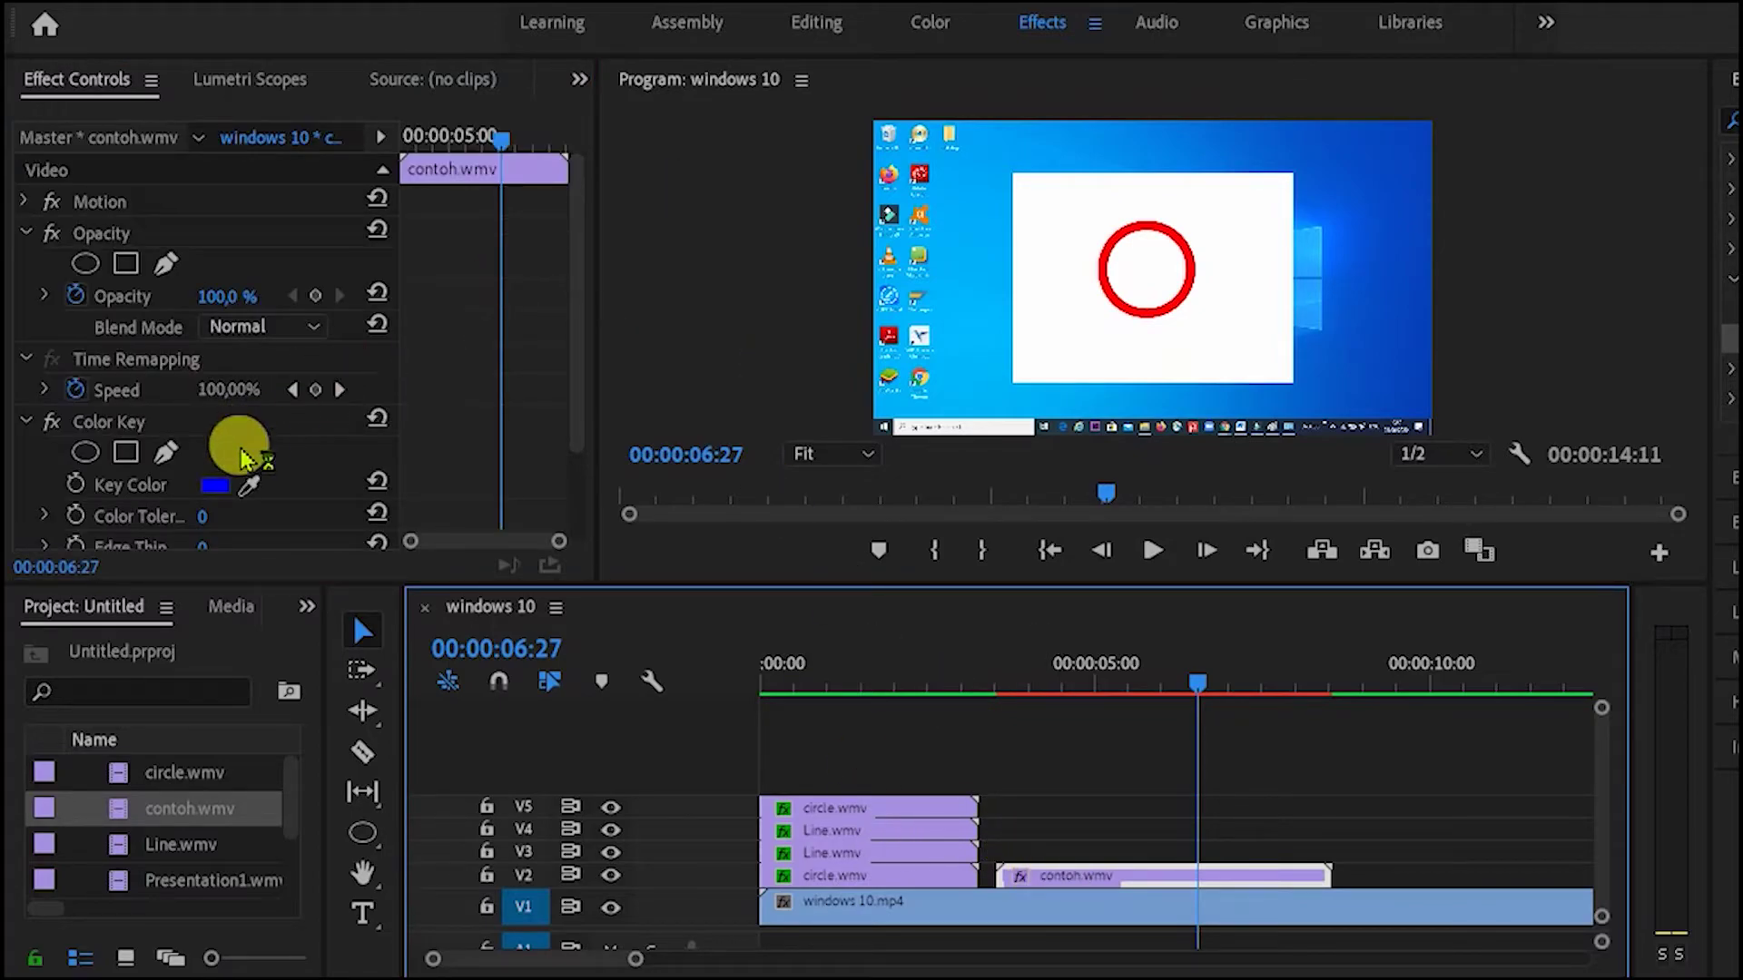
pyautogui.click(218, 488)
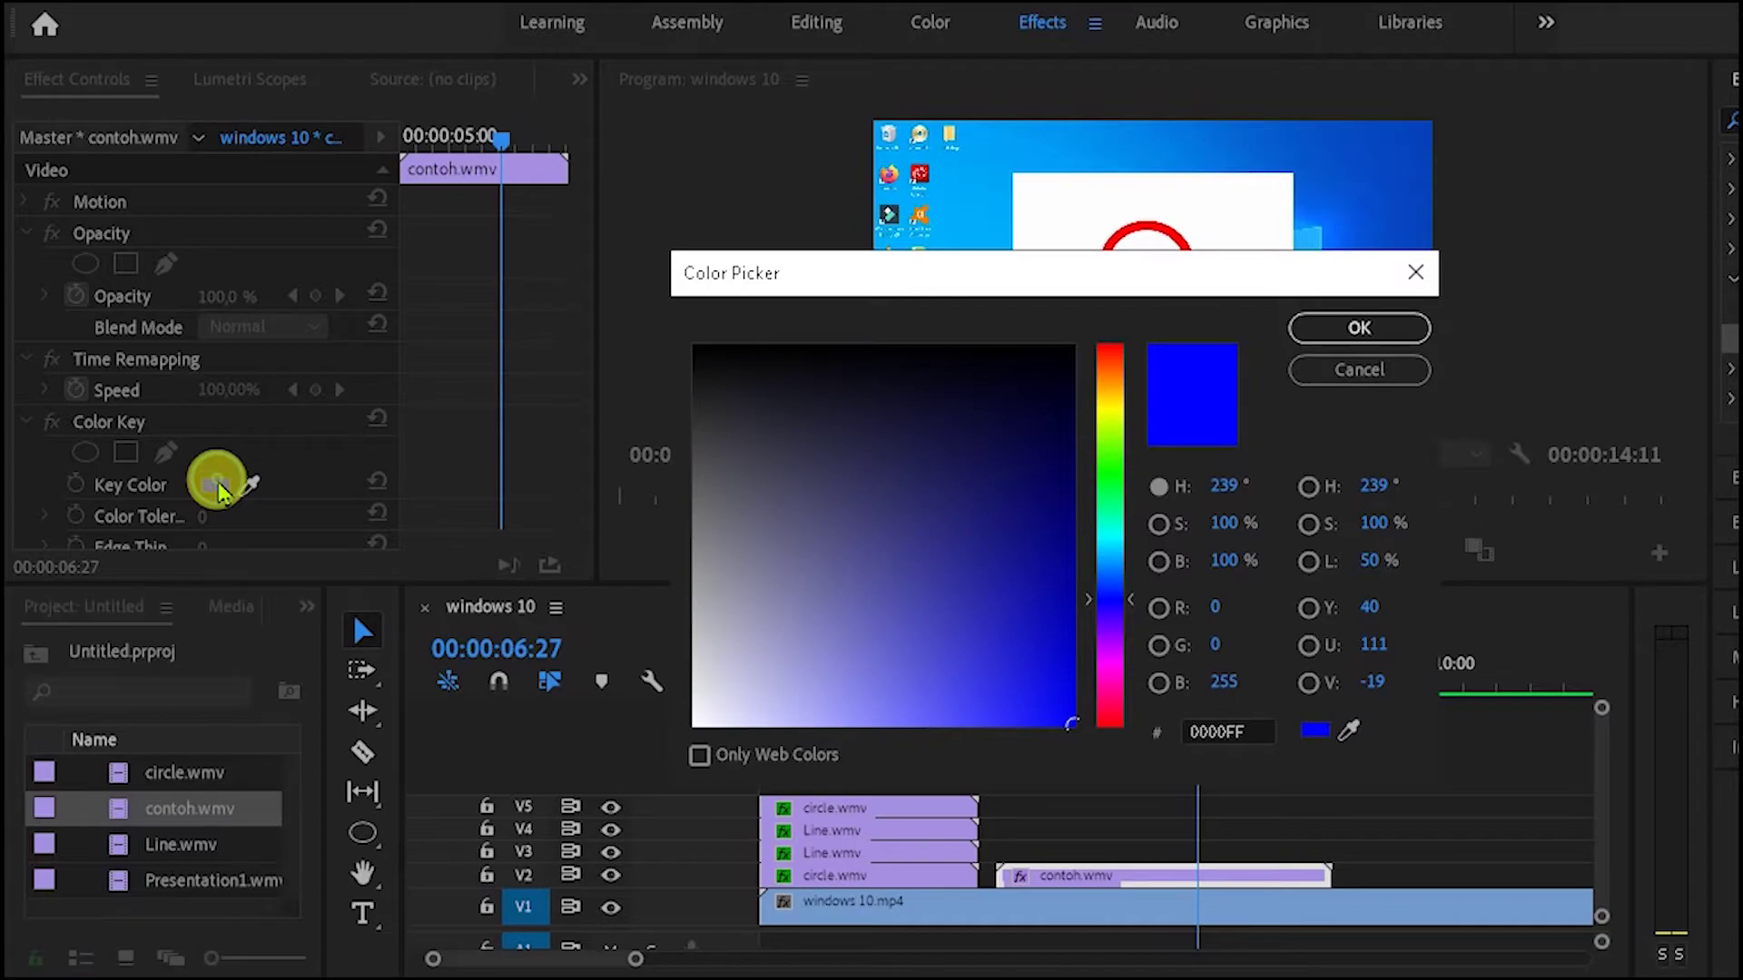
pyautogui.moveTo(770, 475)
pyautogui.mouseDown()
pyautogui.moveTo(700, 720)
pyautogui.moveTo(635, 784)
pyautogui.mouseUp()
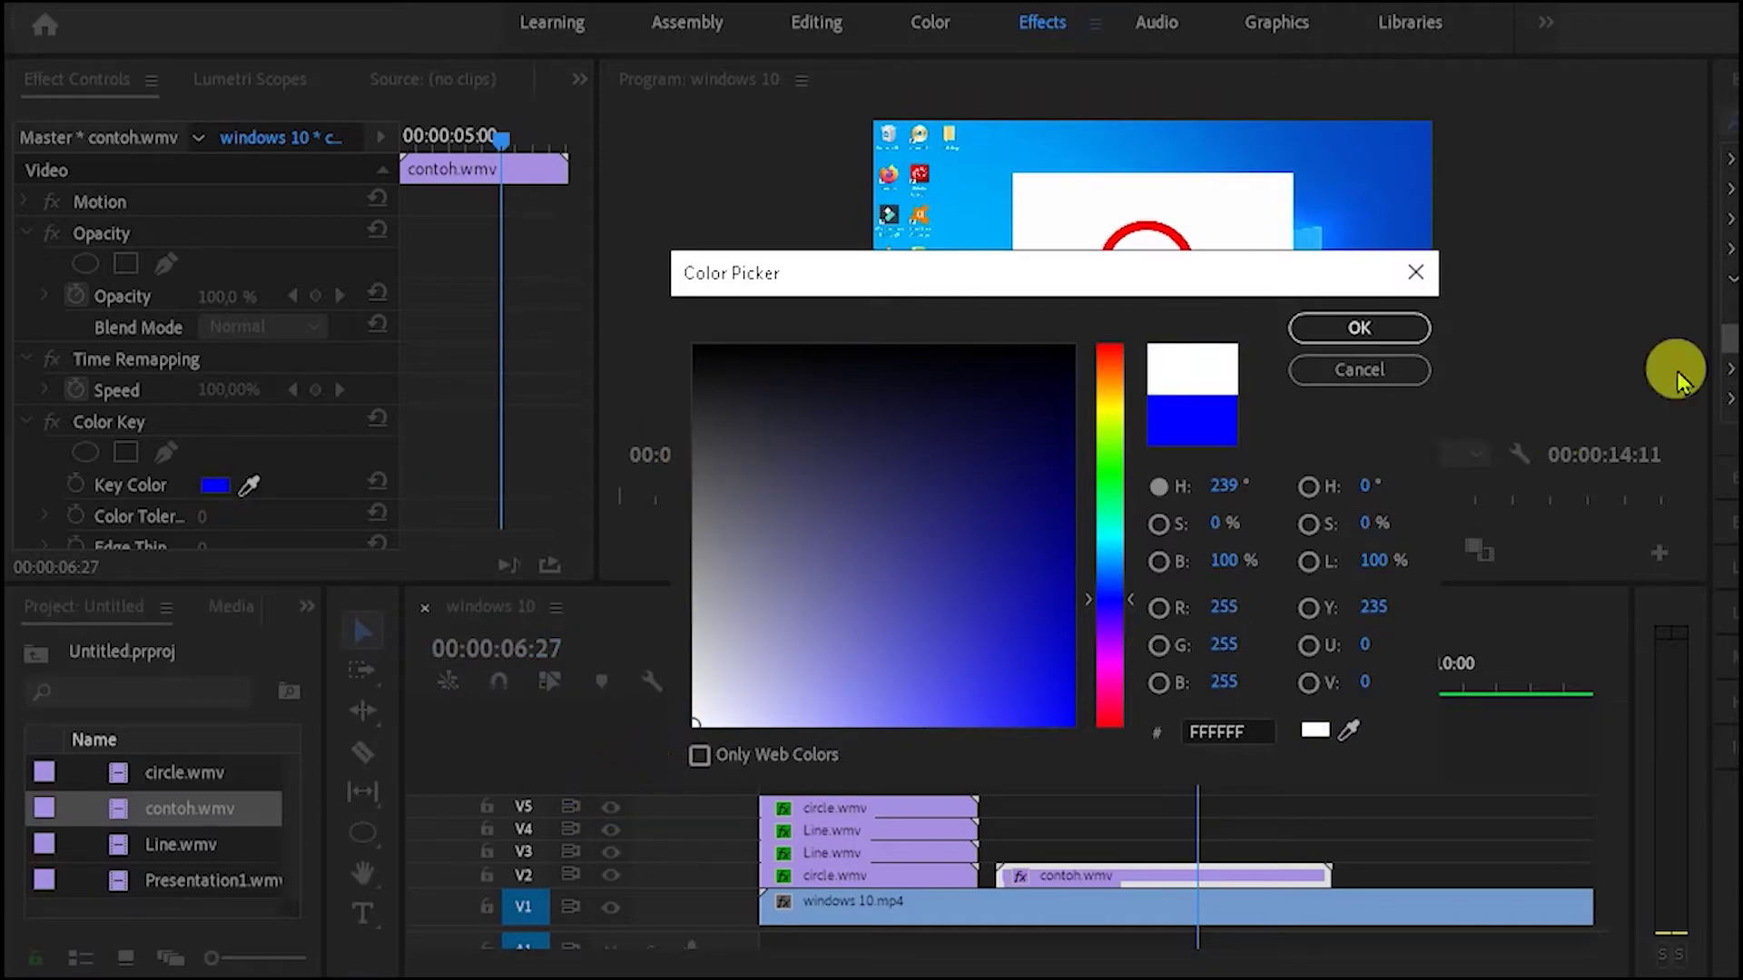
pyautogui.click(1352, 328)
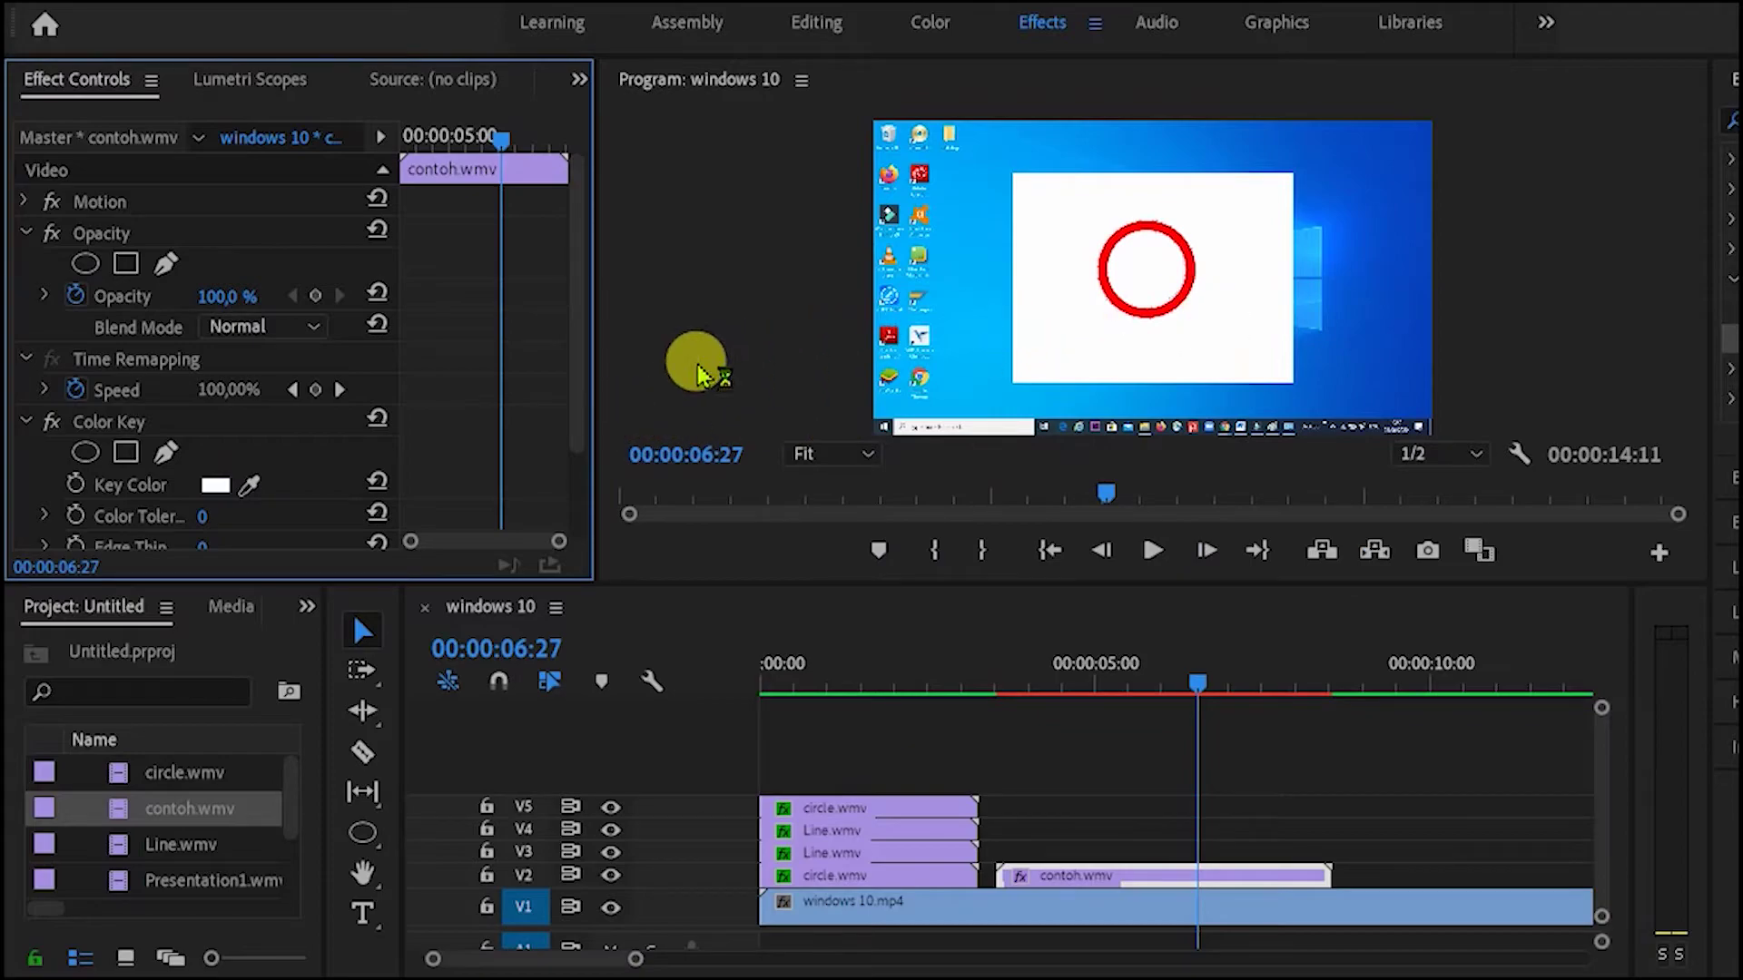
pyautogui.moveTo(578, 399); pyautogui.dragTo(564, 506)
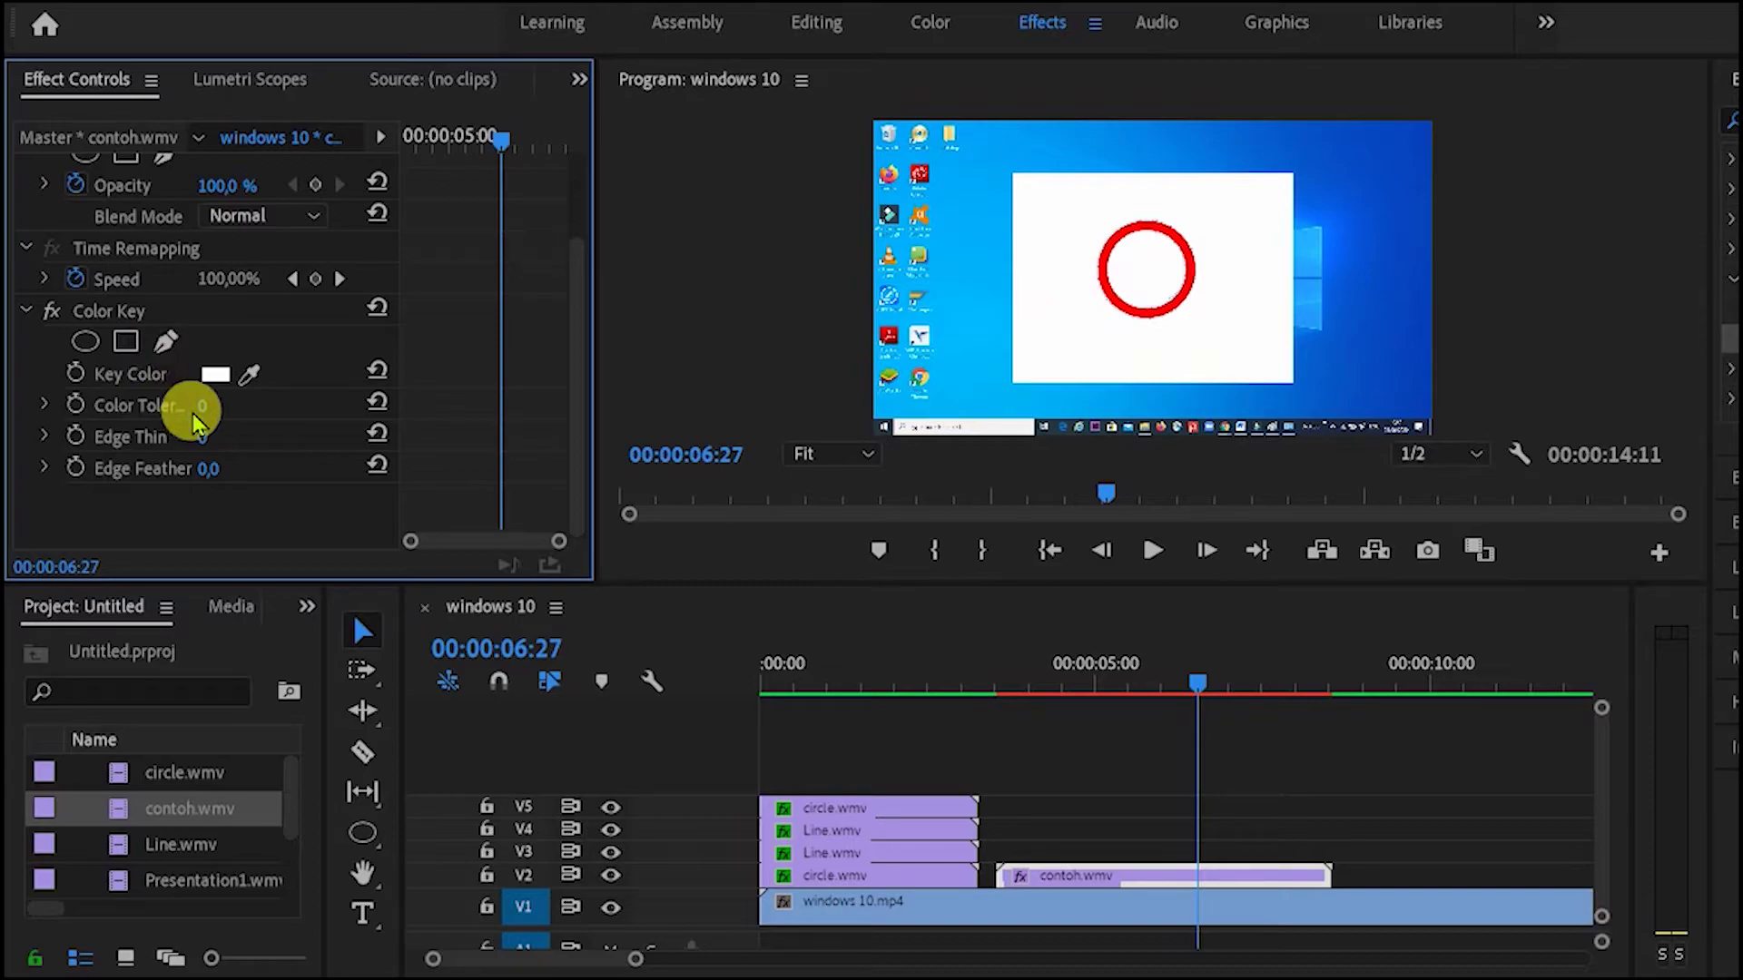
pyautogui.moveTo(206, 405); pyautogui.dragTo(852, 509)
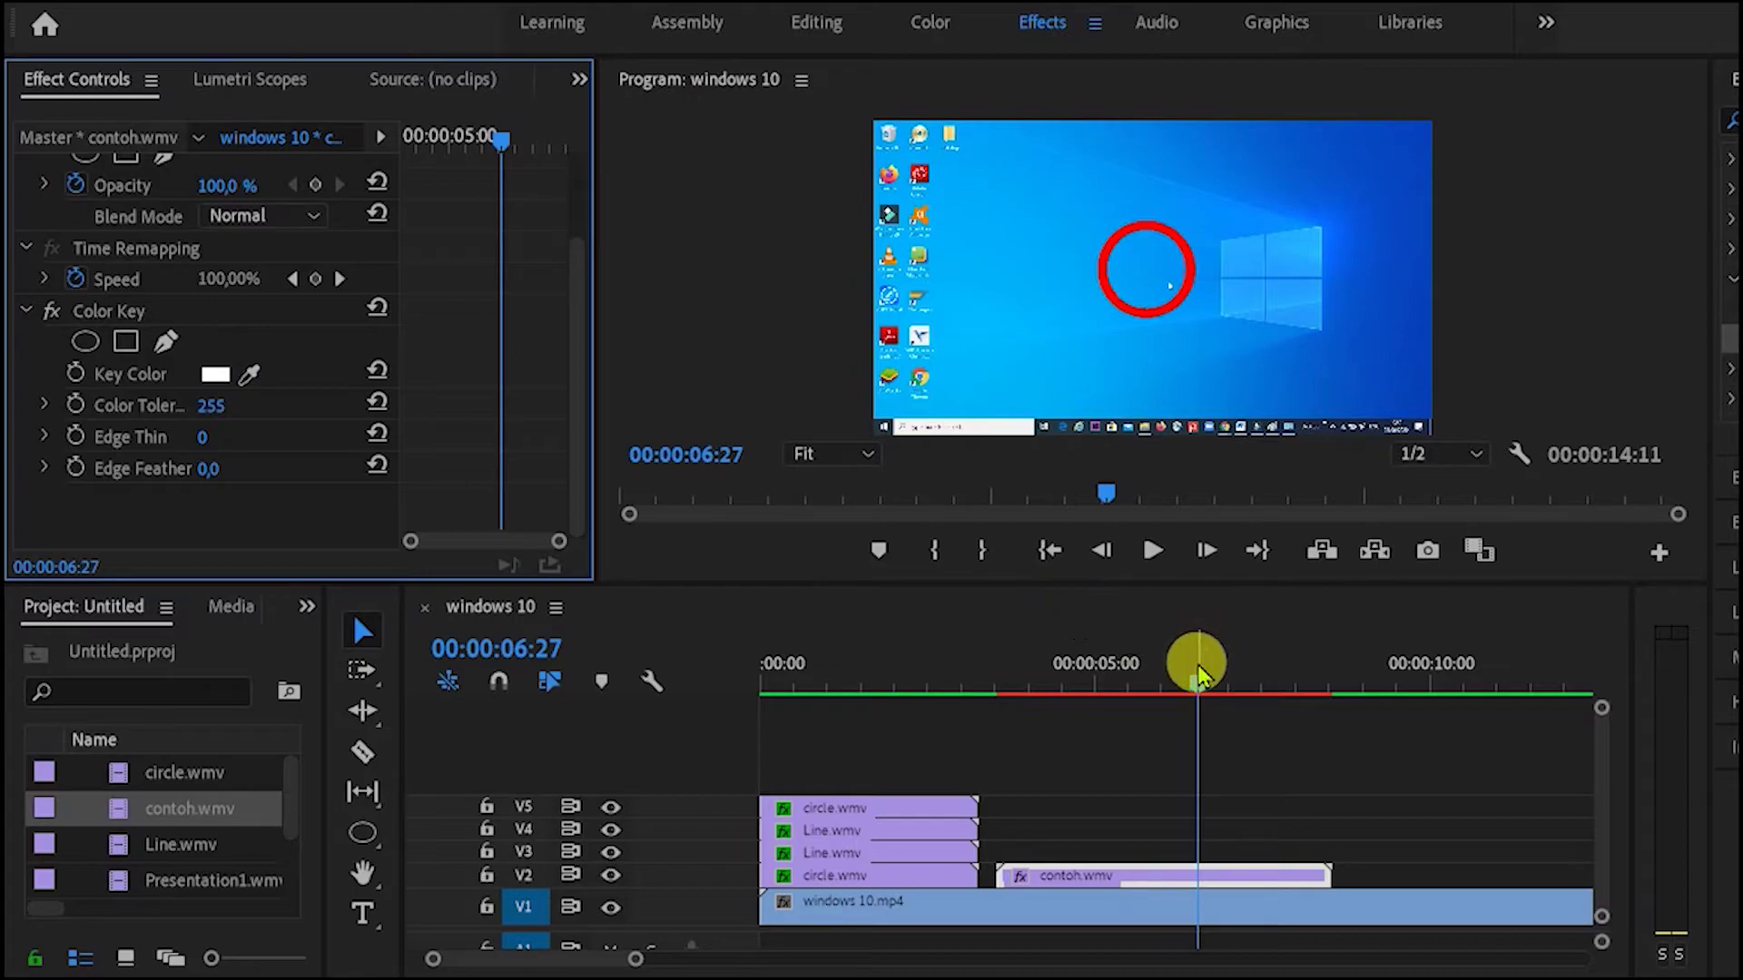
# Play back the keyed circle animation from the start of the contoh.wmv clip.
pyautogui.moveTo(1198, 677); pyautogui.dragTo(992, 712)
pyautogui.click(1153, 550)
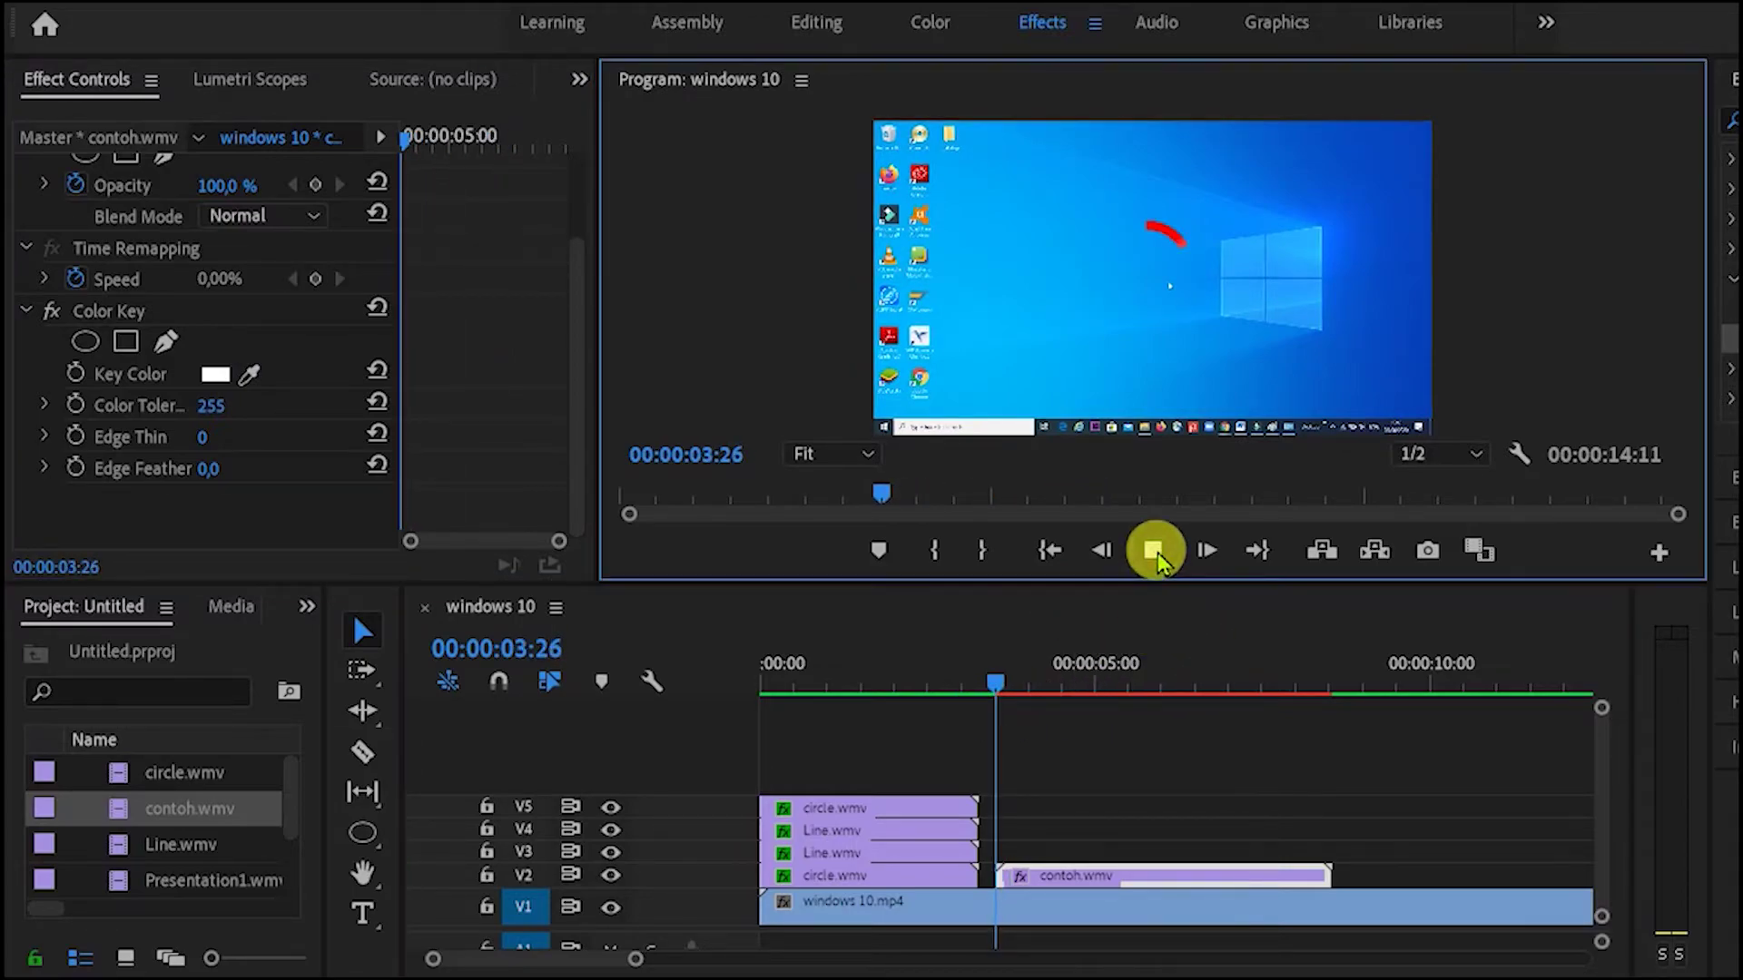
pyautogui.click(1000, 676)
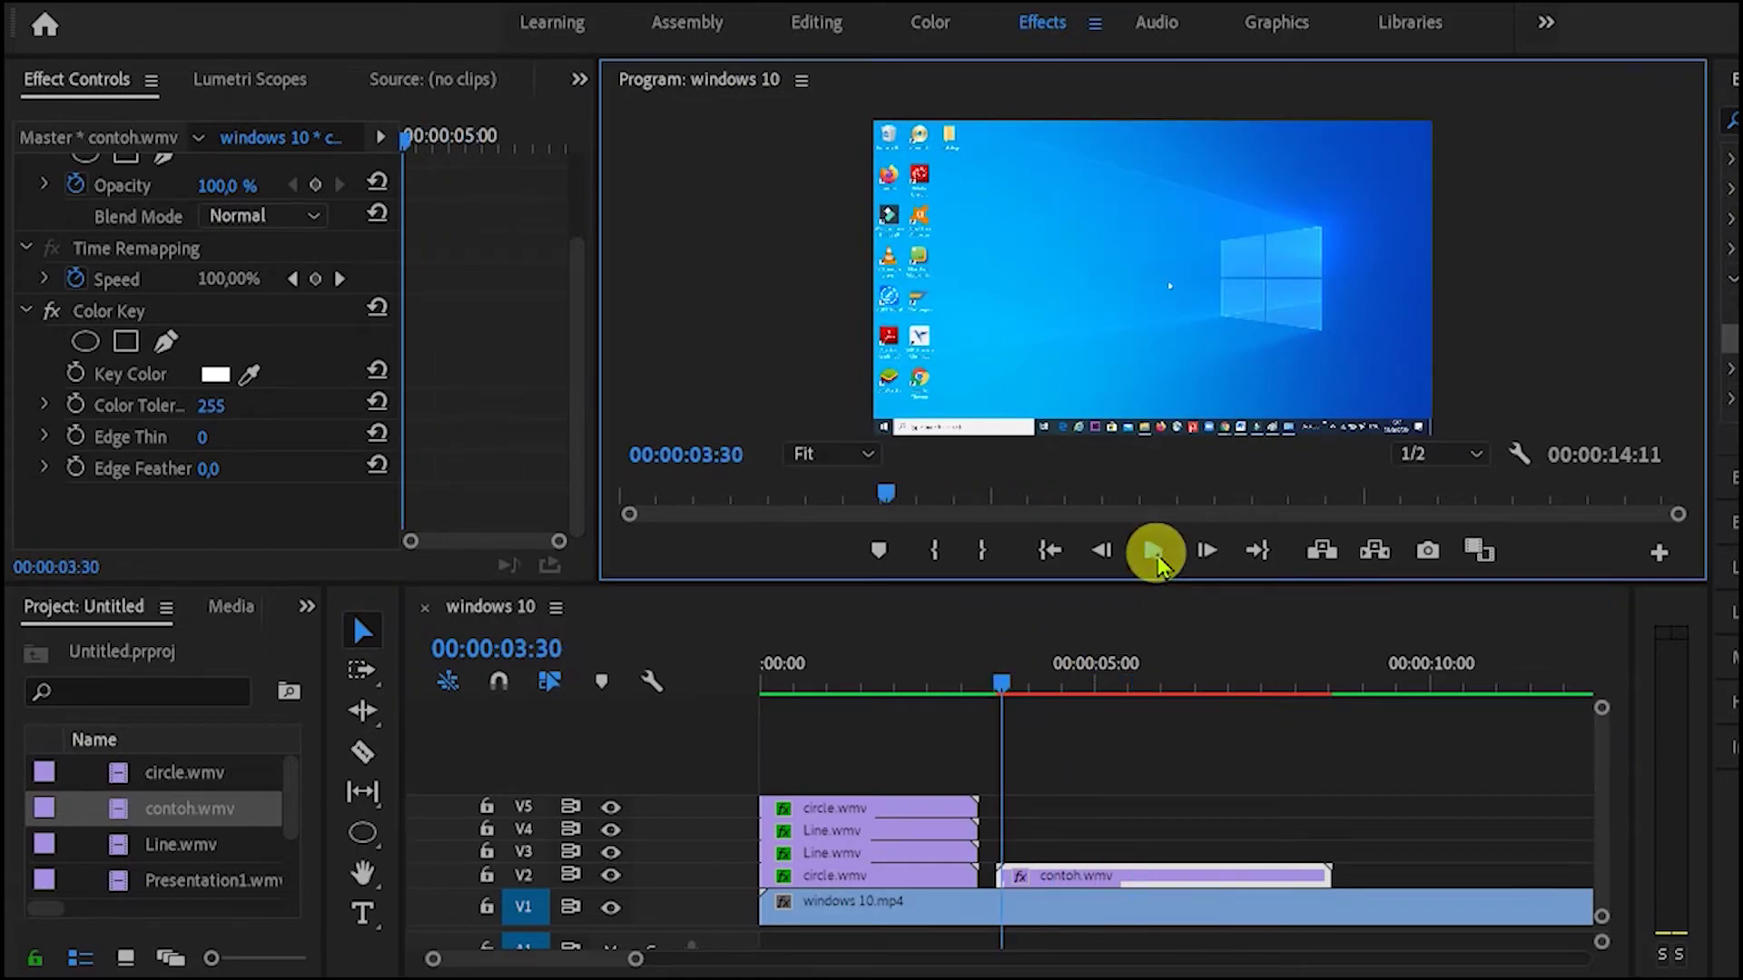
pyautogui.click(1153, 551)
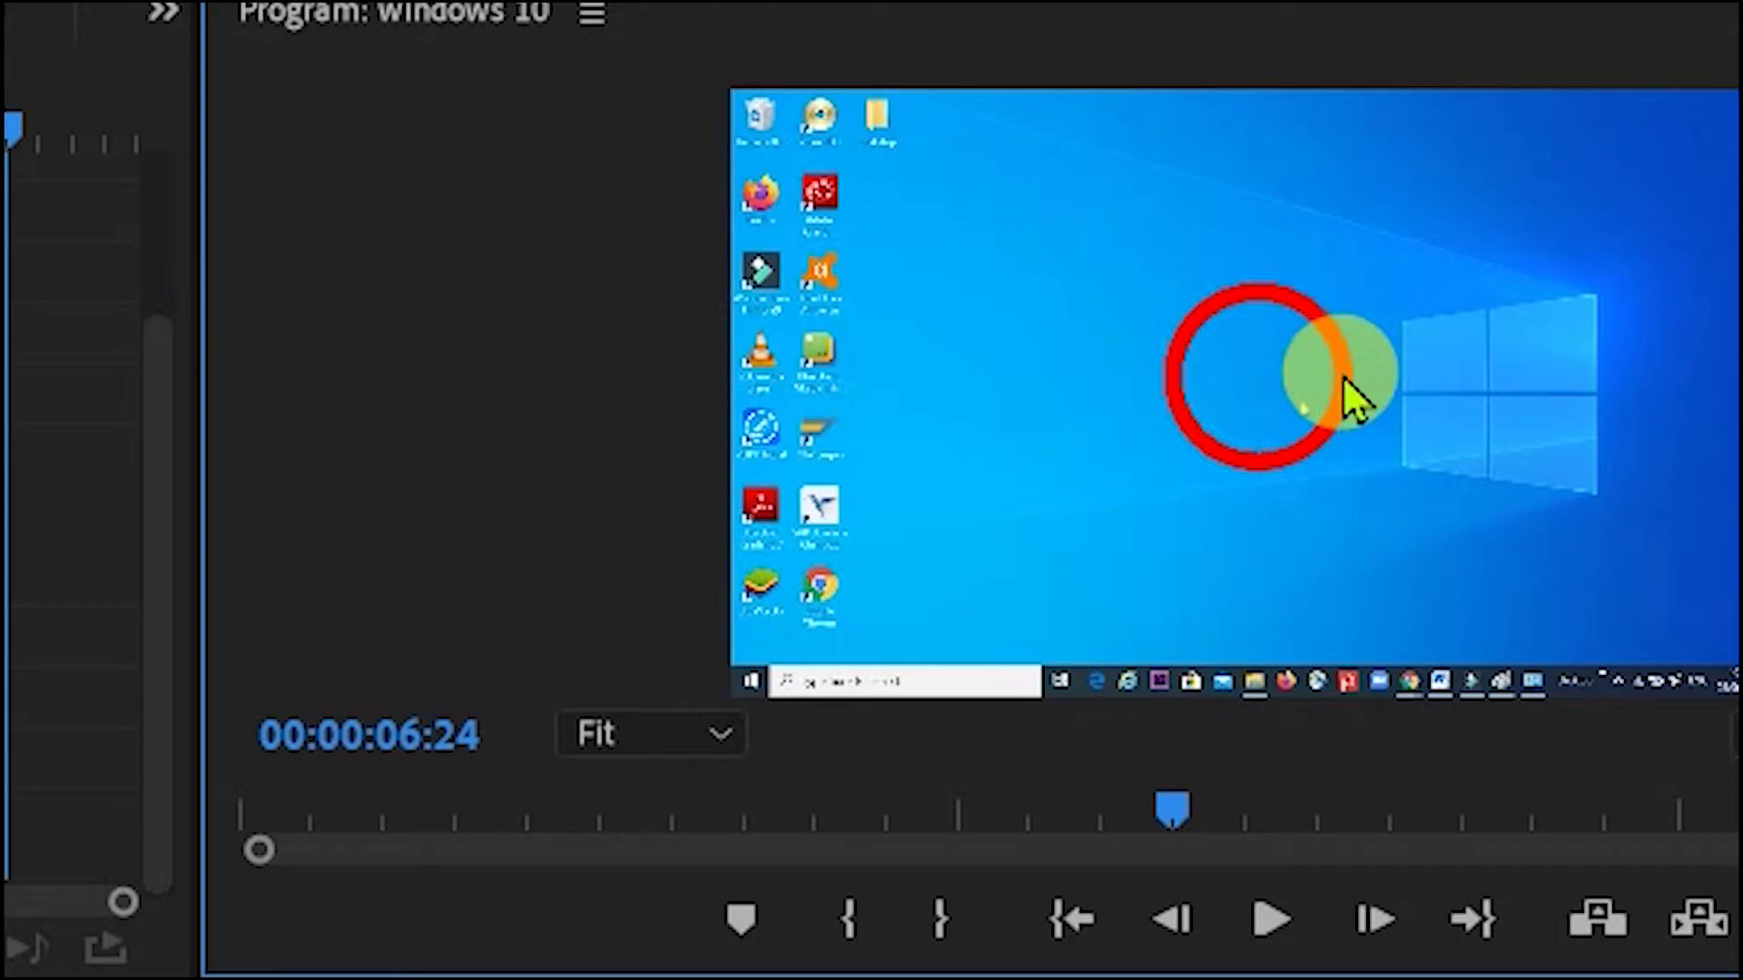
# Move the red circle onto the Chrome desktop icon and scale it down to fit around the icon.
pyautogui.click(1330, 464)
pyautogui.moveTo(1325, 330); pyautogui.dragTo(894, 537)
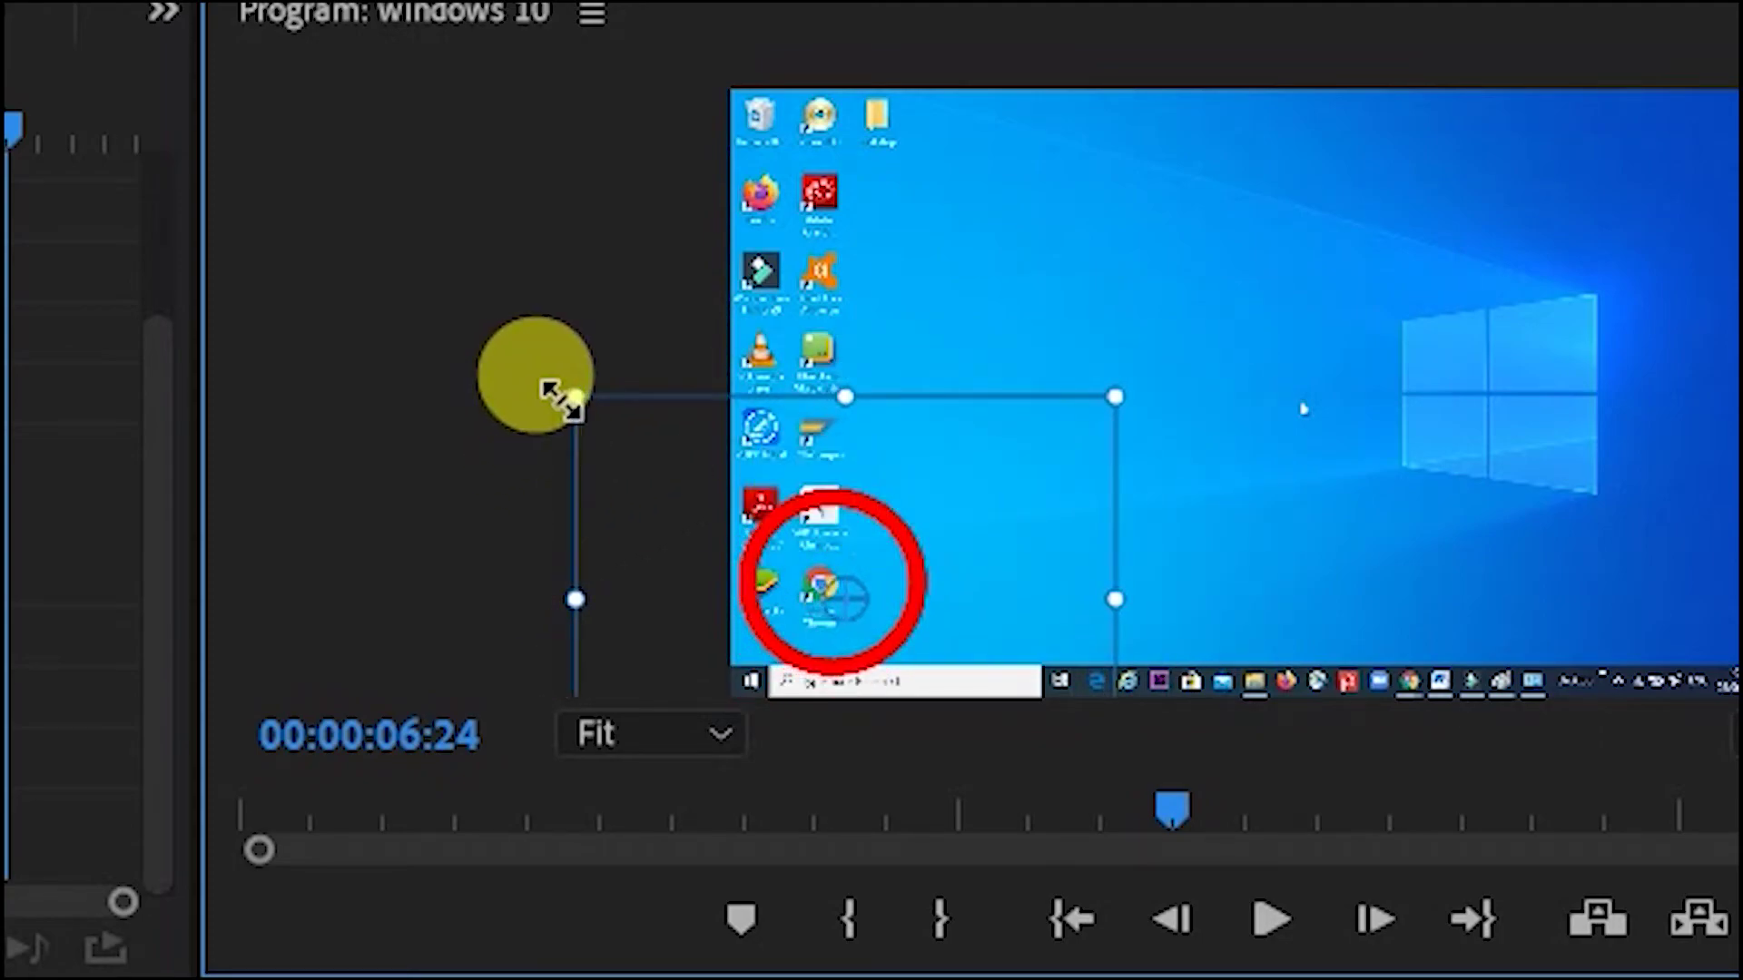
pyautogui.moveTo(565, 395); pyautogui.dragTo(681, 493)
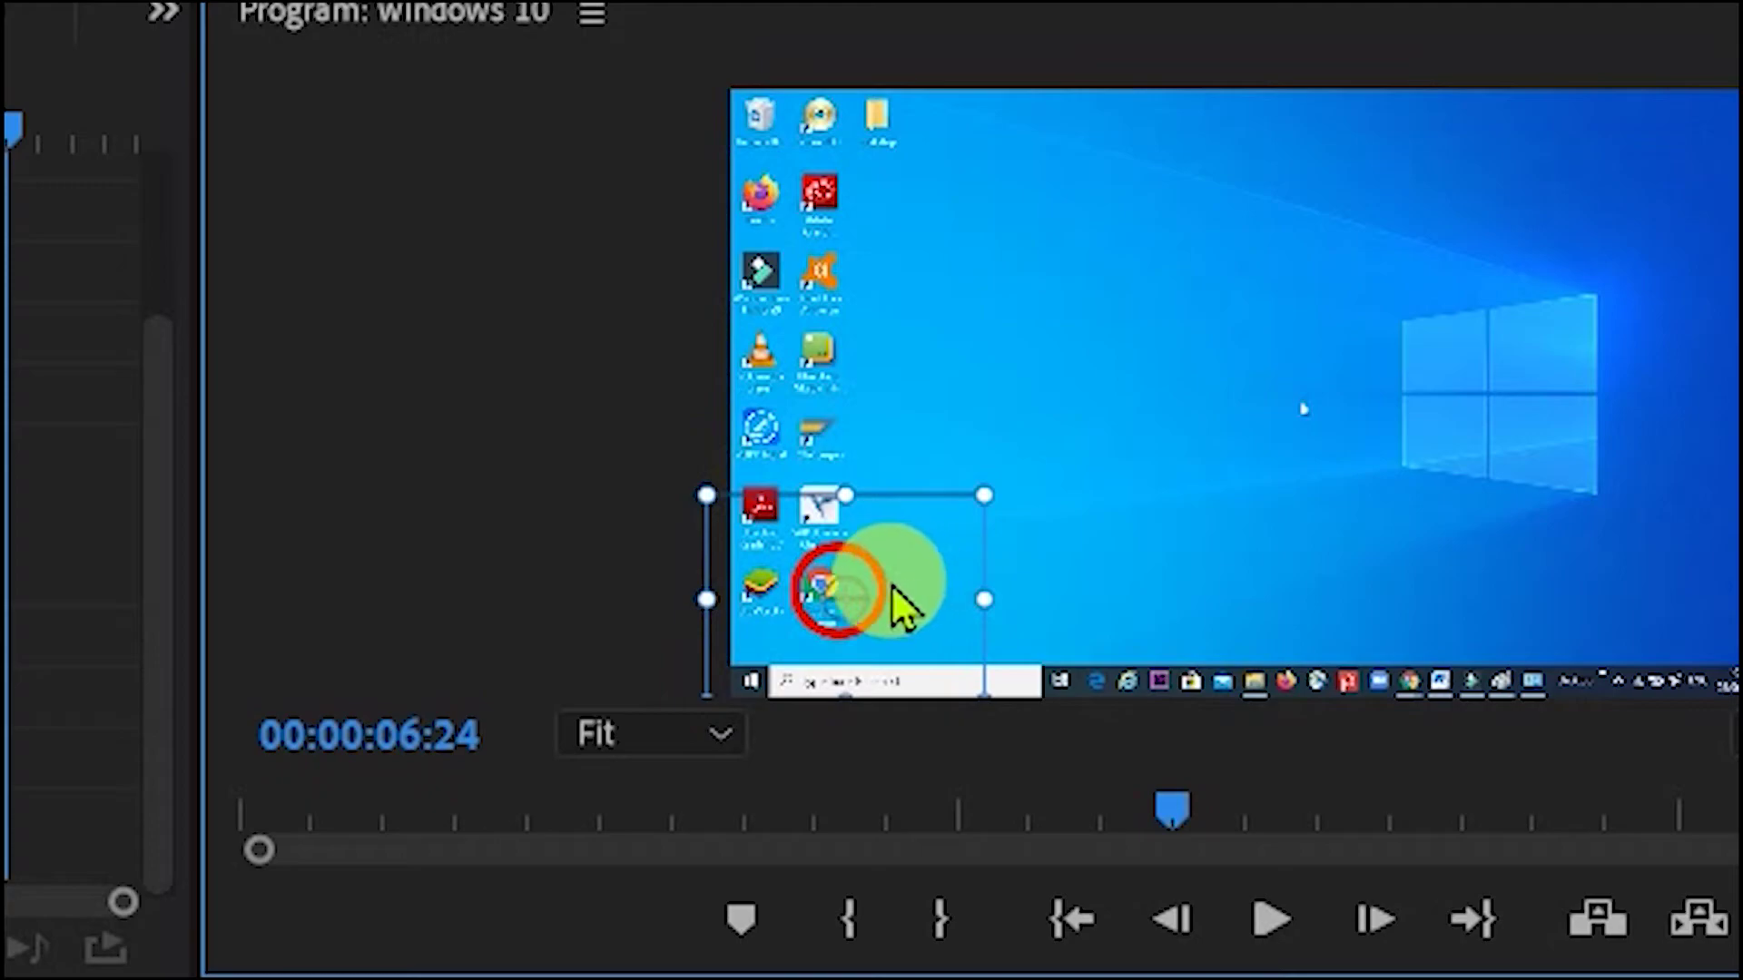
pyautogui.moveTo(887, 602); pyautogui.dragTo(873, 592)
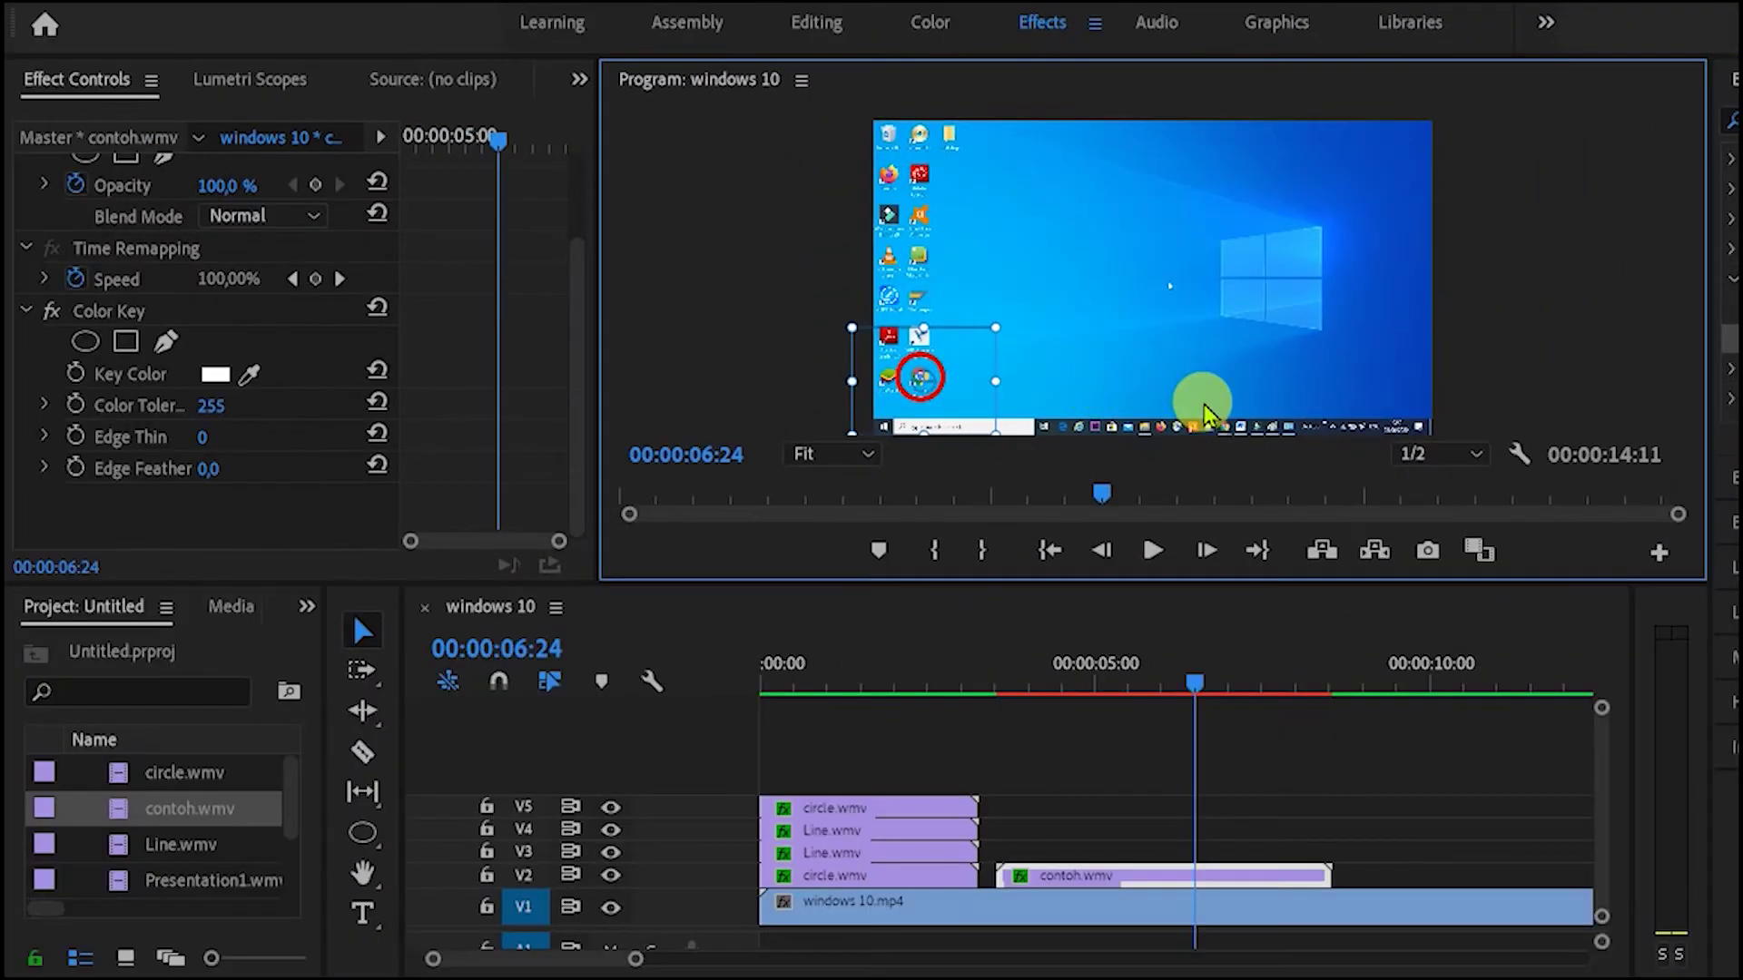
# Import the contoh line video from the line burst folder and place it on track V3 directly above contoh.wmv.
pyautogui.scroll(-2, 70, 798)
pyautogui.rightClick(72, 797)
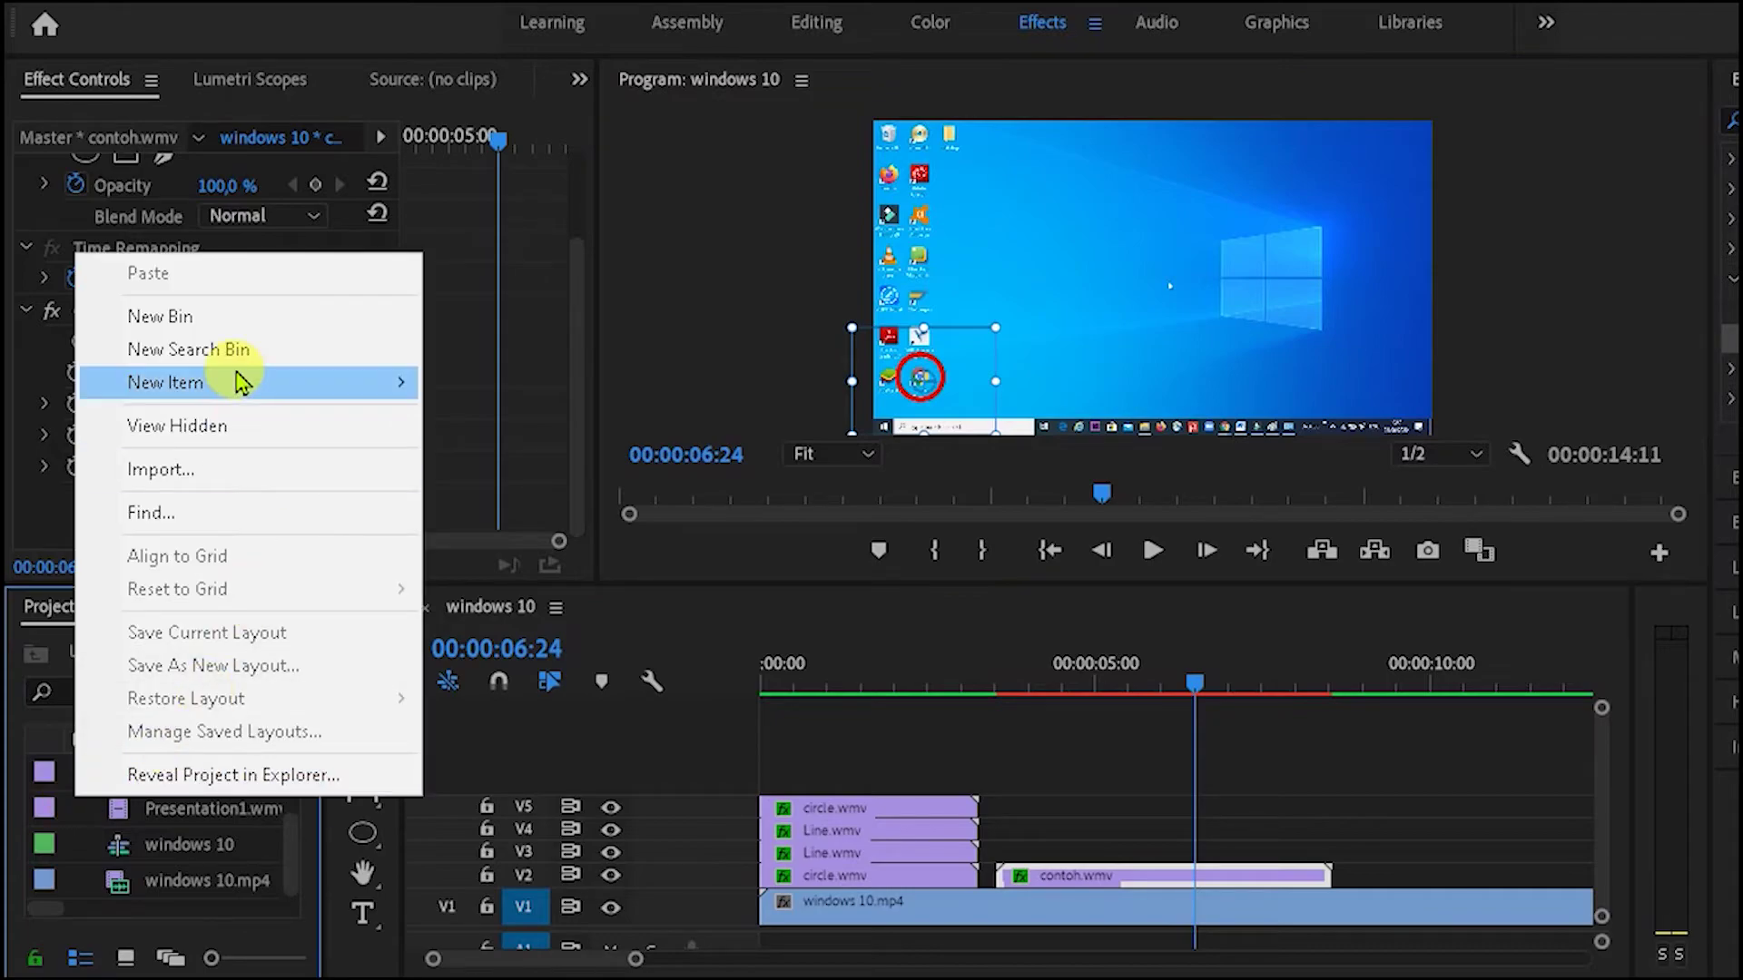
pyautogui.moveTo(239, 385)
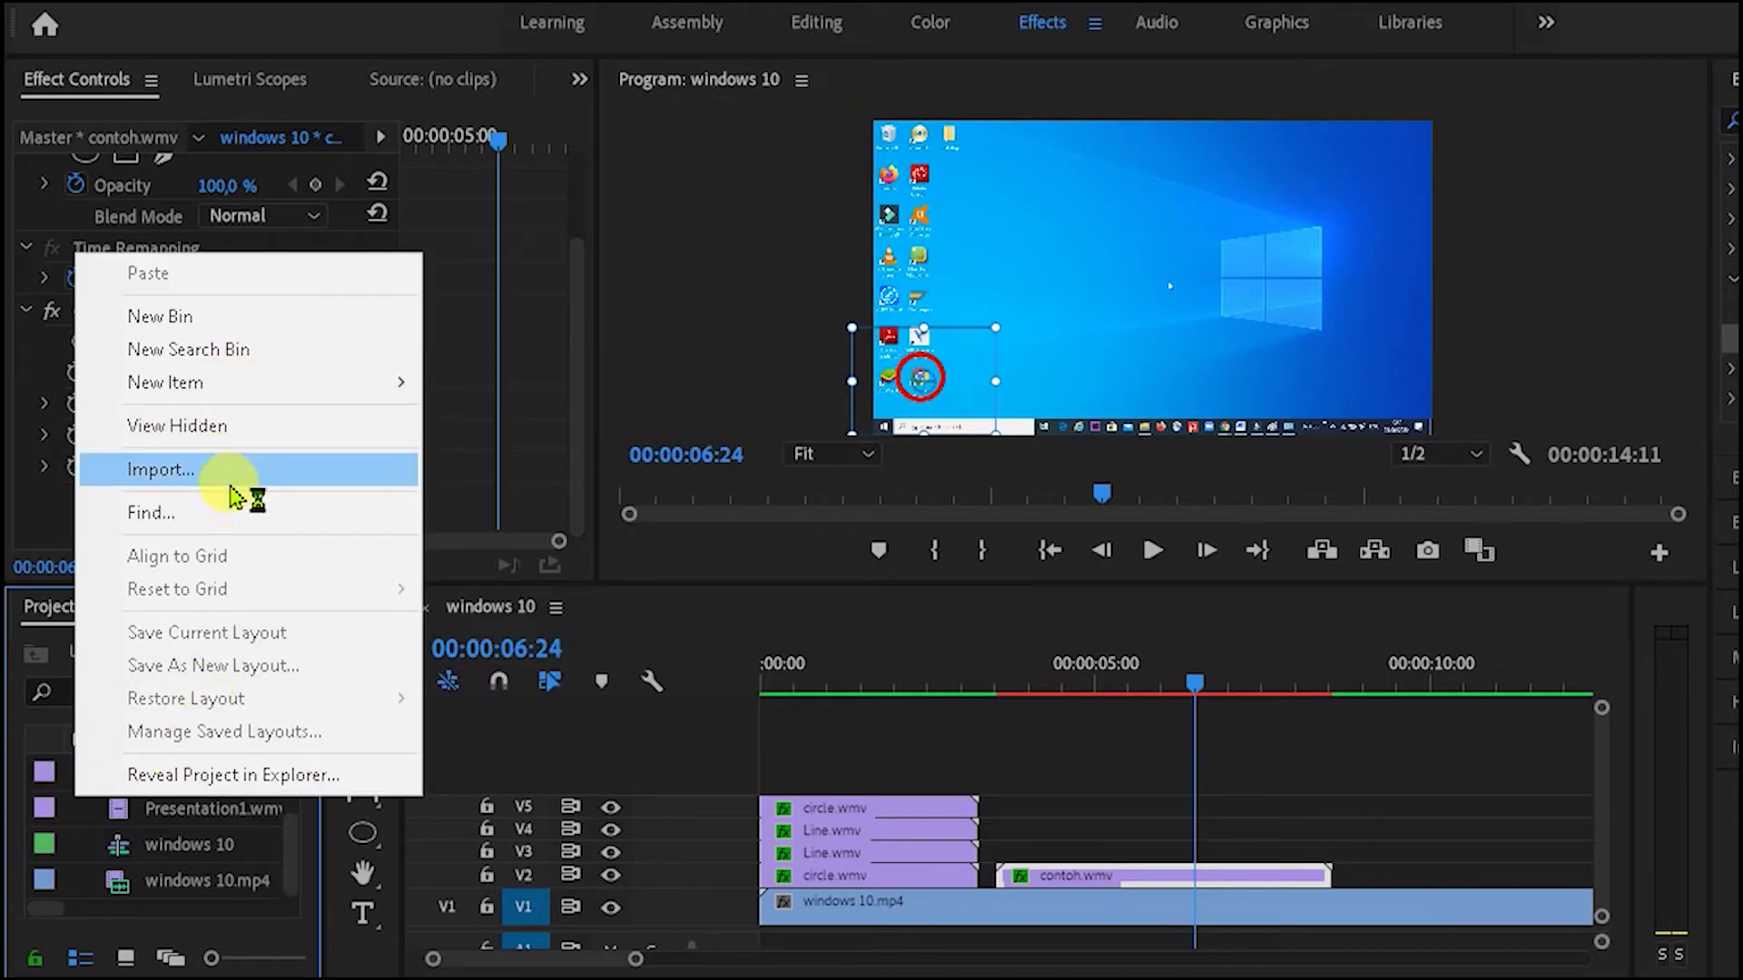
pyautogui.click(233, 472)
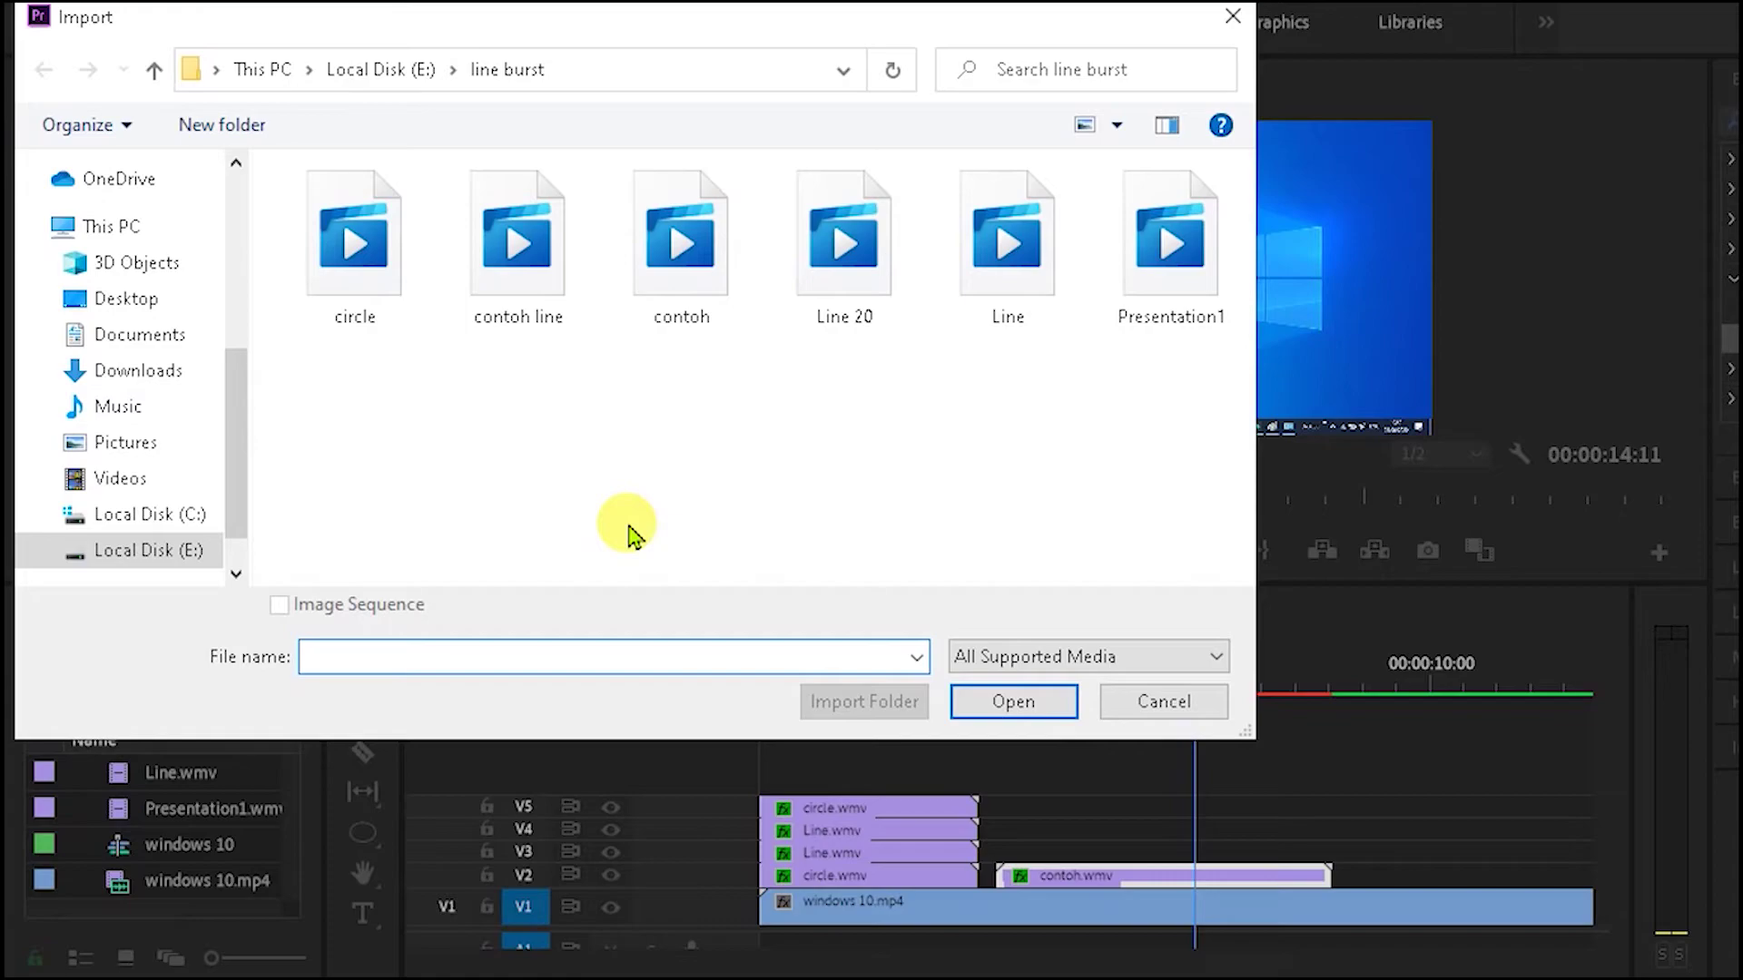
pyautogui.click(717, 471)
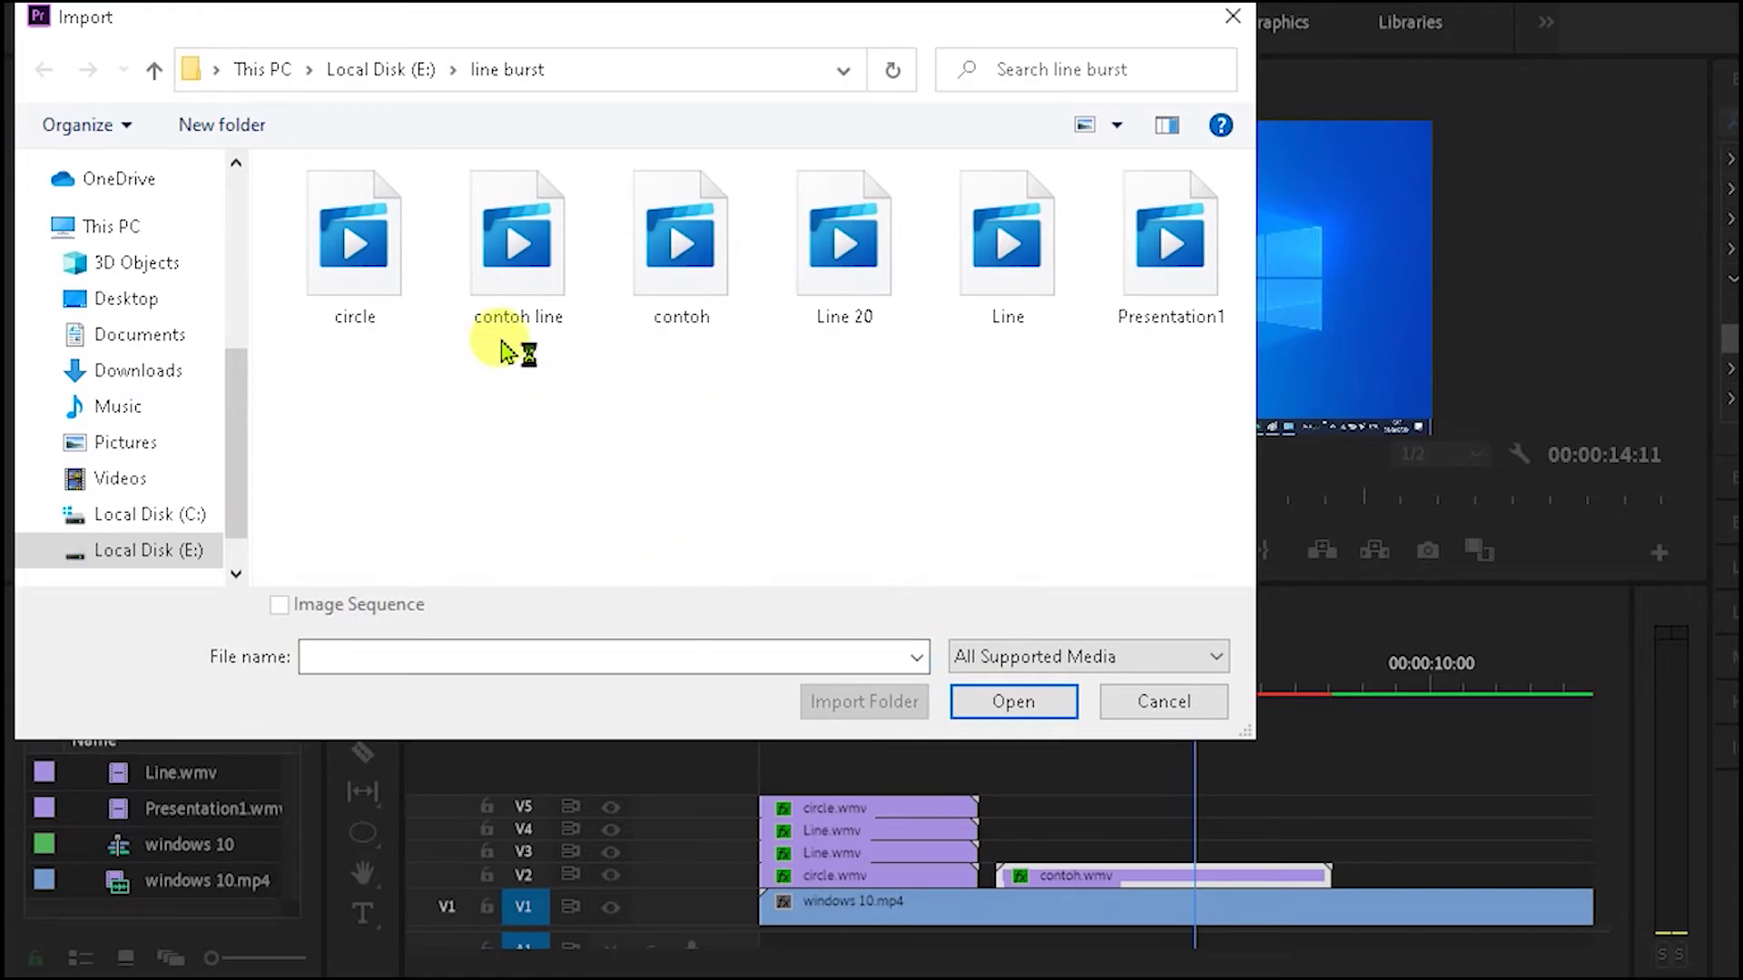
pyautogui.doubleClick(536, 272)
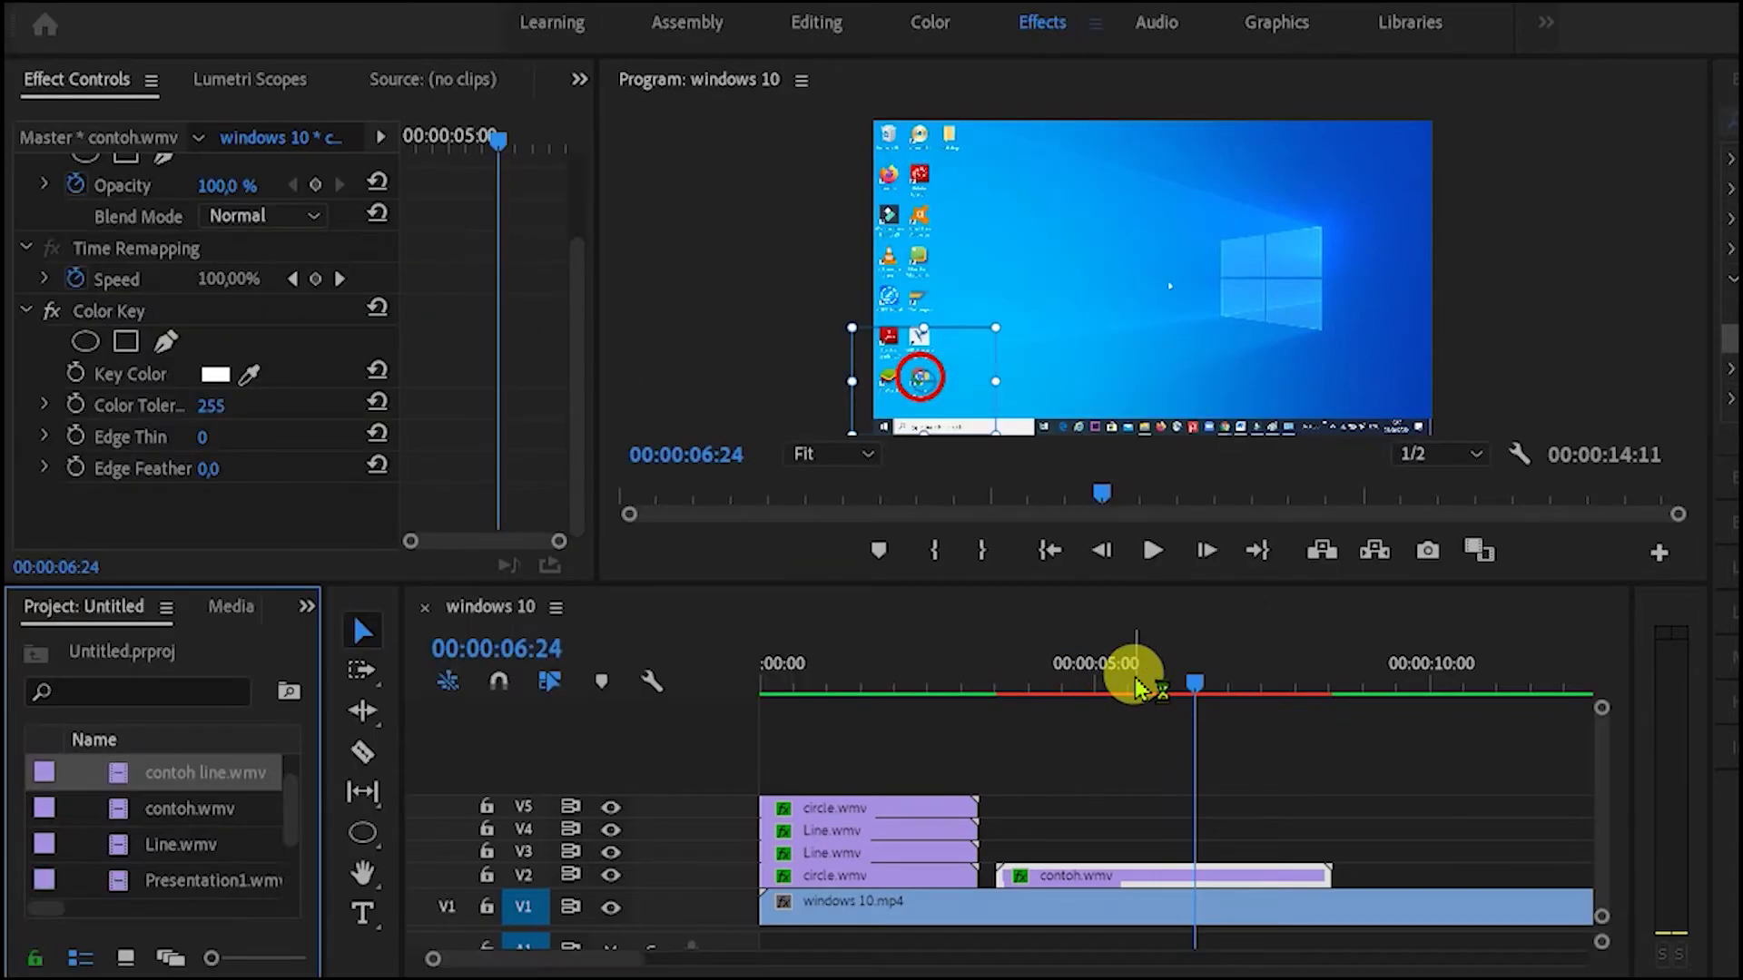
pyautogui.moveTo(41, 776); pyautogui.dragTo(1000, 853)
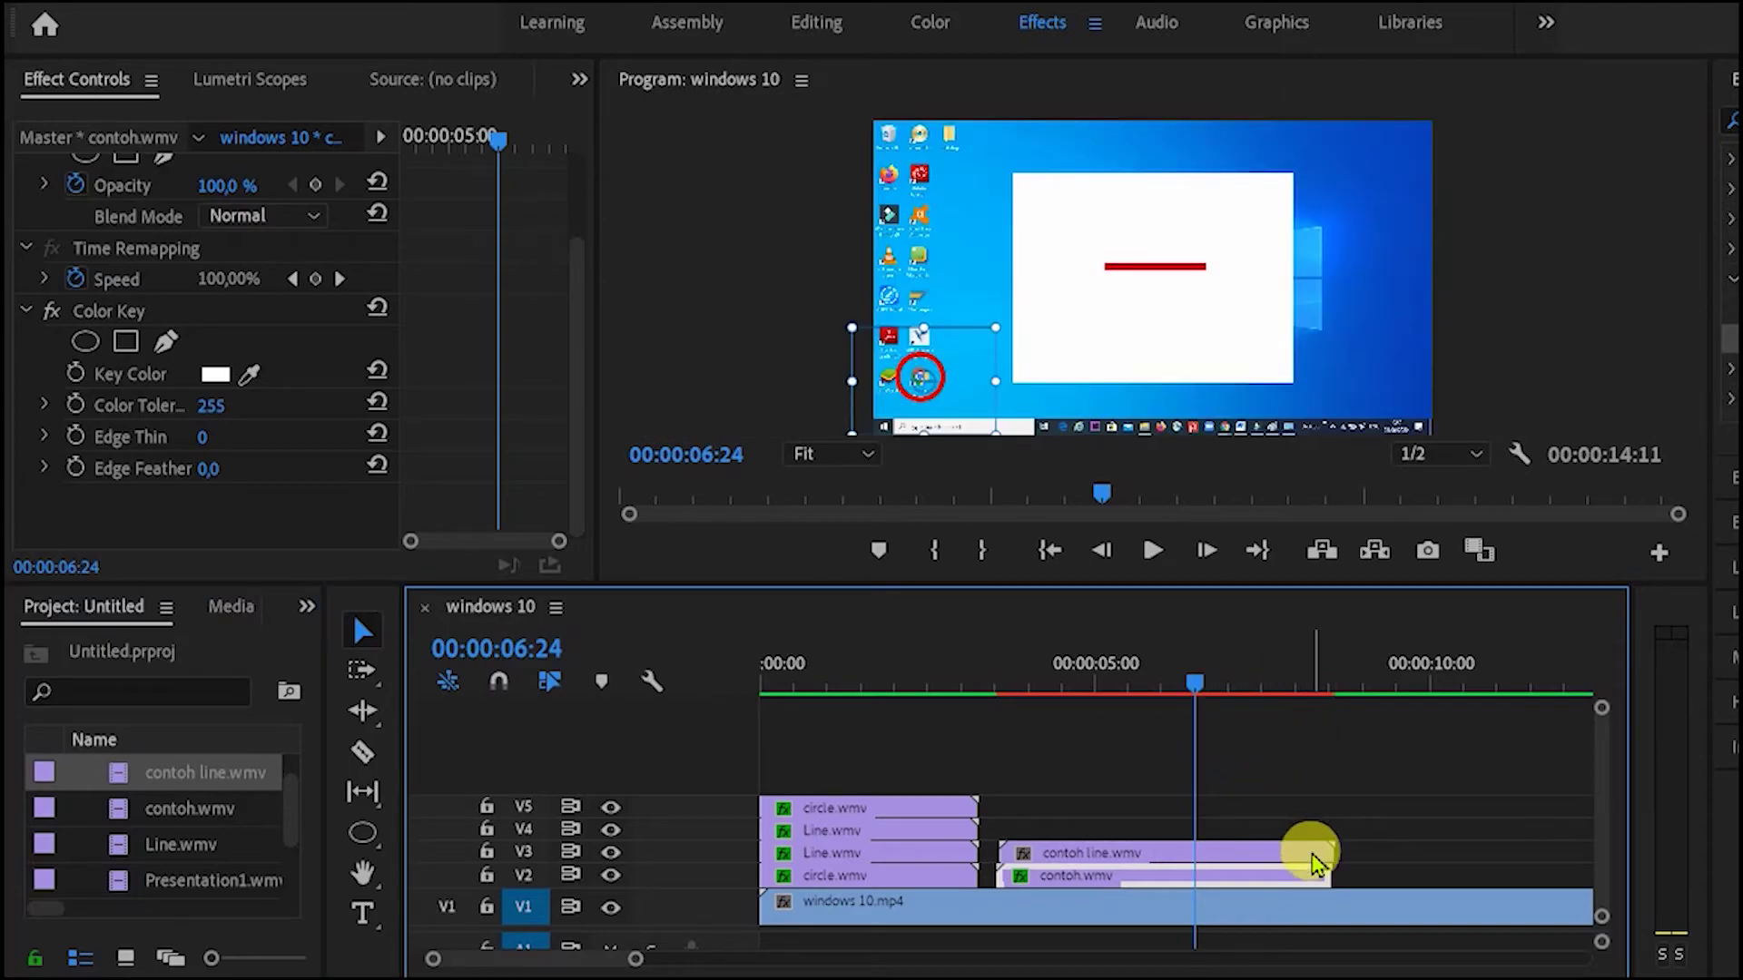
pyautogui.moveTo(1315, 862); pyautogui.dragTo(1307, 856)
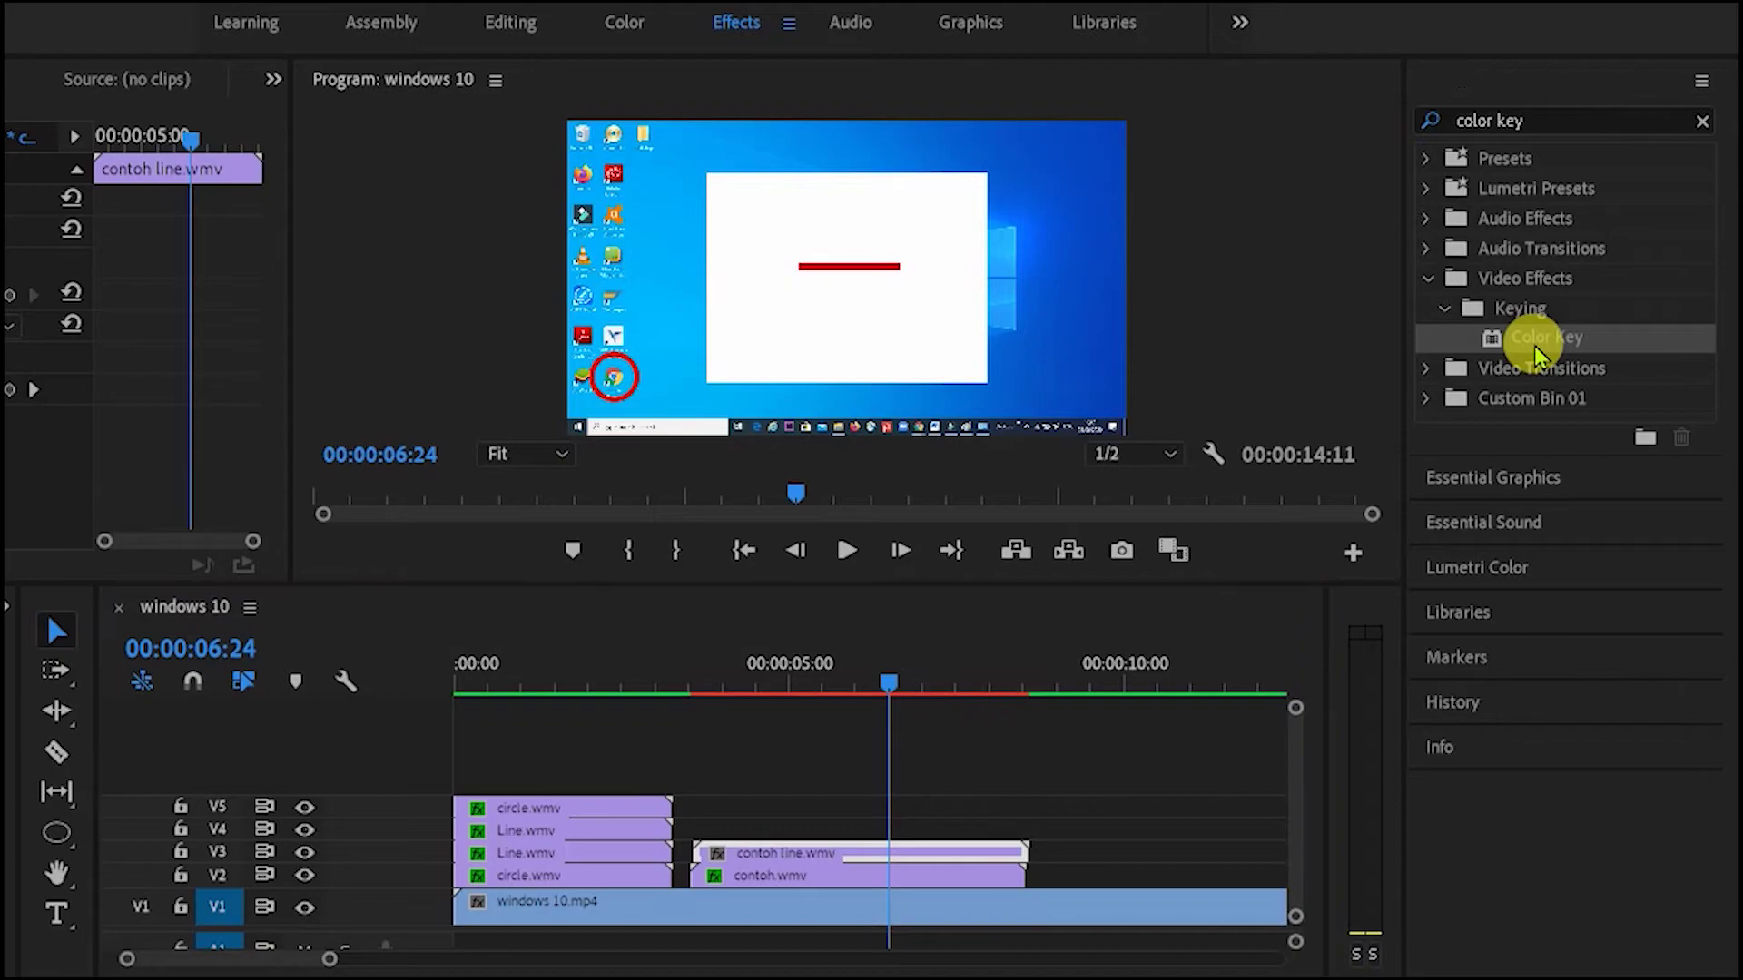
# Apply Color Key to contoh line.wmv with a white key color (FFFFFF) and a color tolerance of 181.
pyautogui.moveTo(1536, 343); pyautogui.dragTo(965, 836)
pyautogui.click(216, 484)
pyautogui.moveTo(727, 669); pyautogui.dragTo(708, 350)
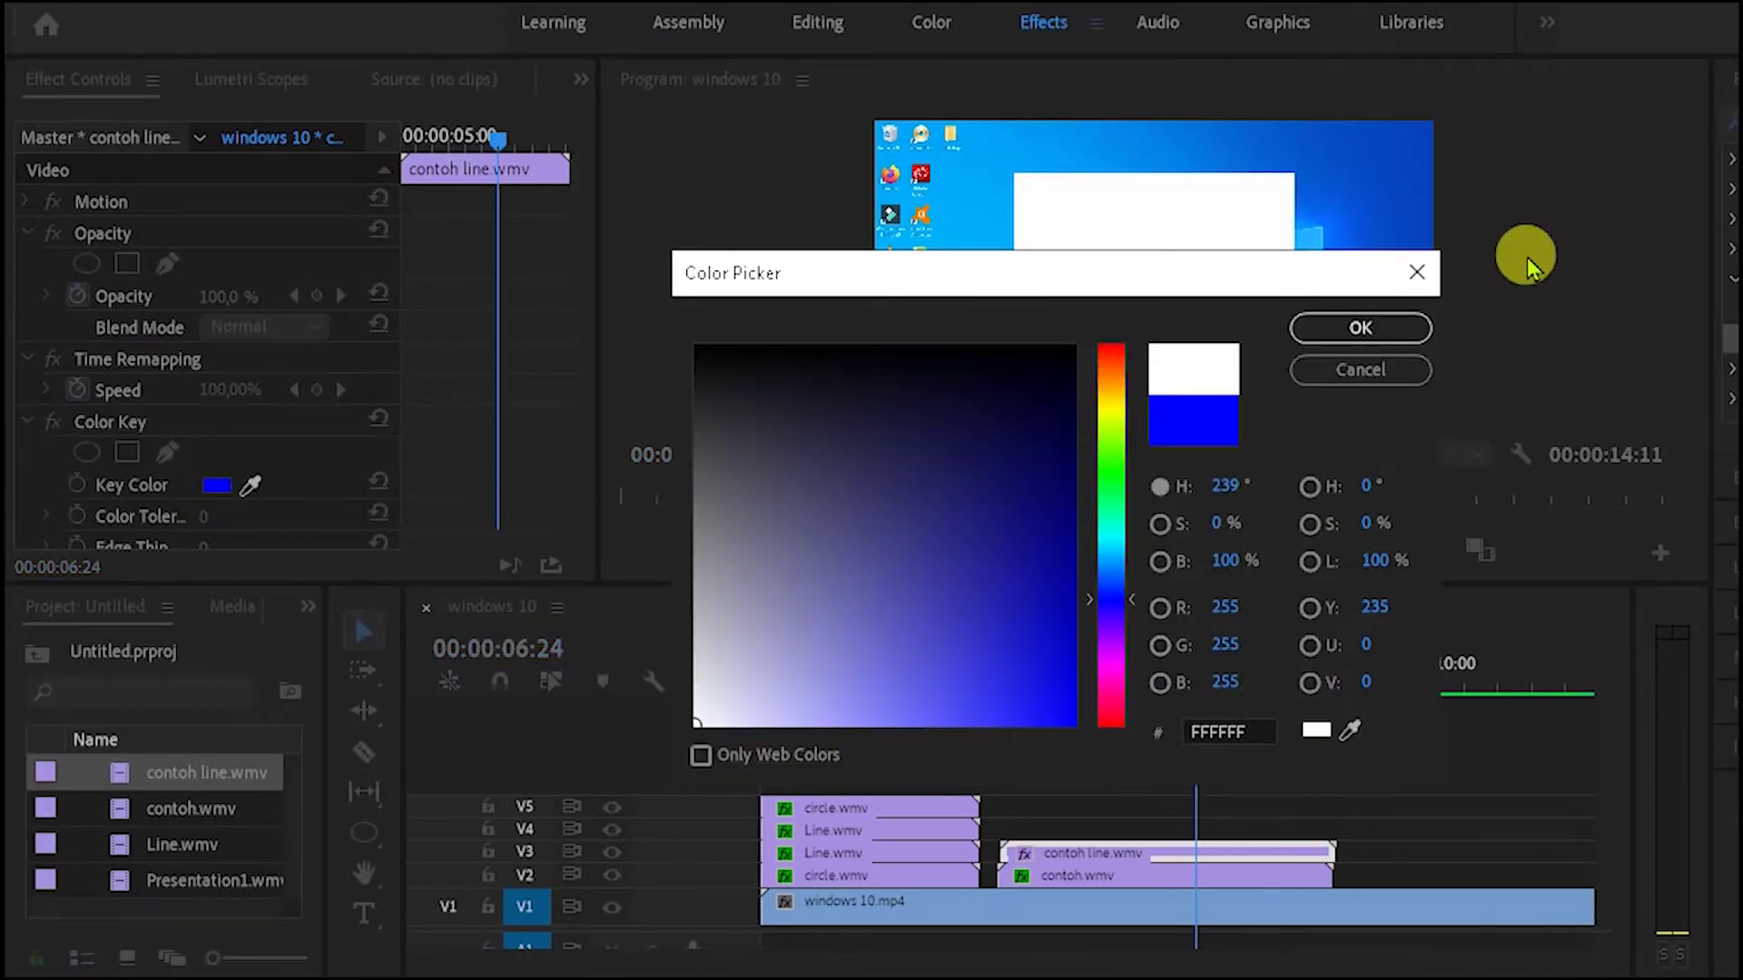
pyautogui.click(1341, 322)
pyautogui.moveTo(205, 514); pyautogui.dragTo(422, 511)
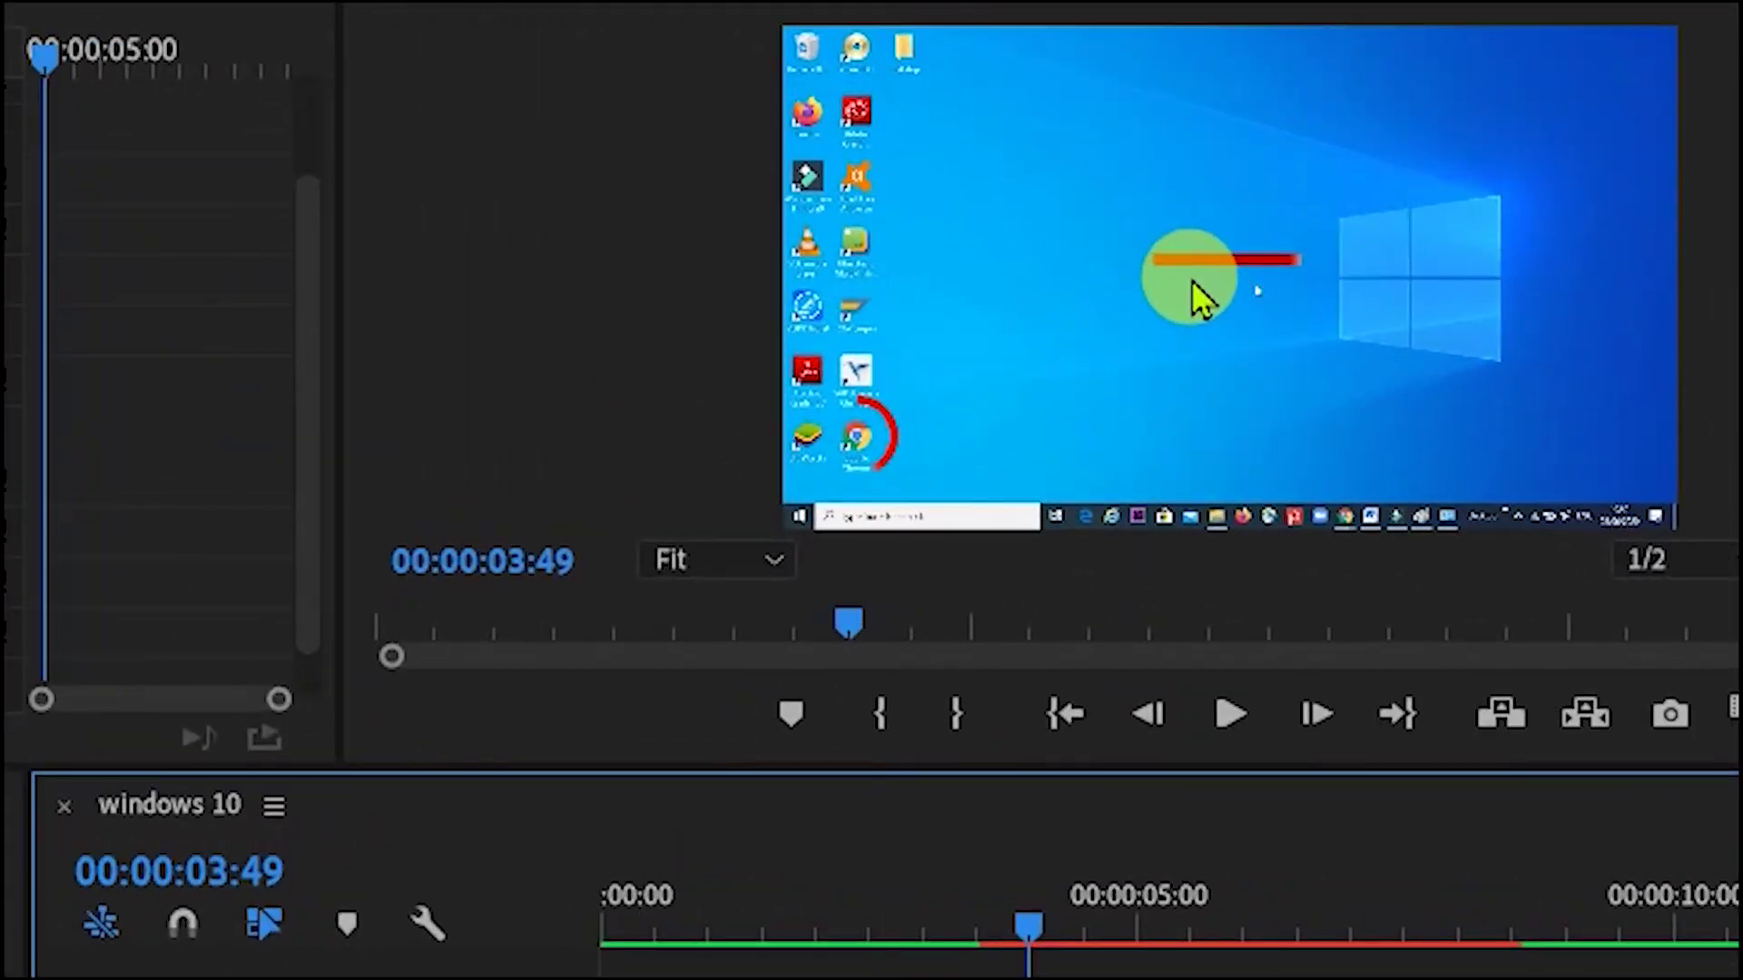
# Move the red line to the circle's upper edge and rotate it so it slants up and left from the circle.
pyautogui.click(1150, 264)
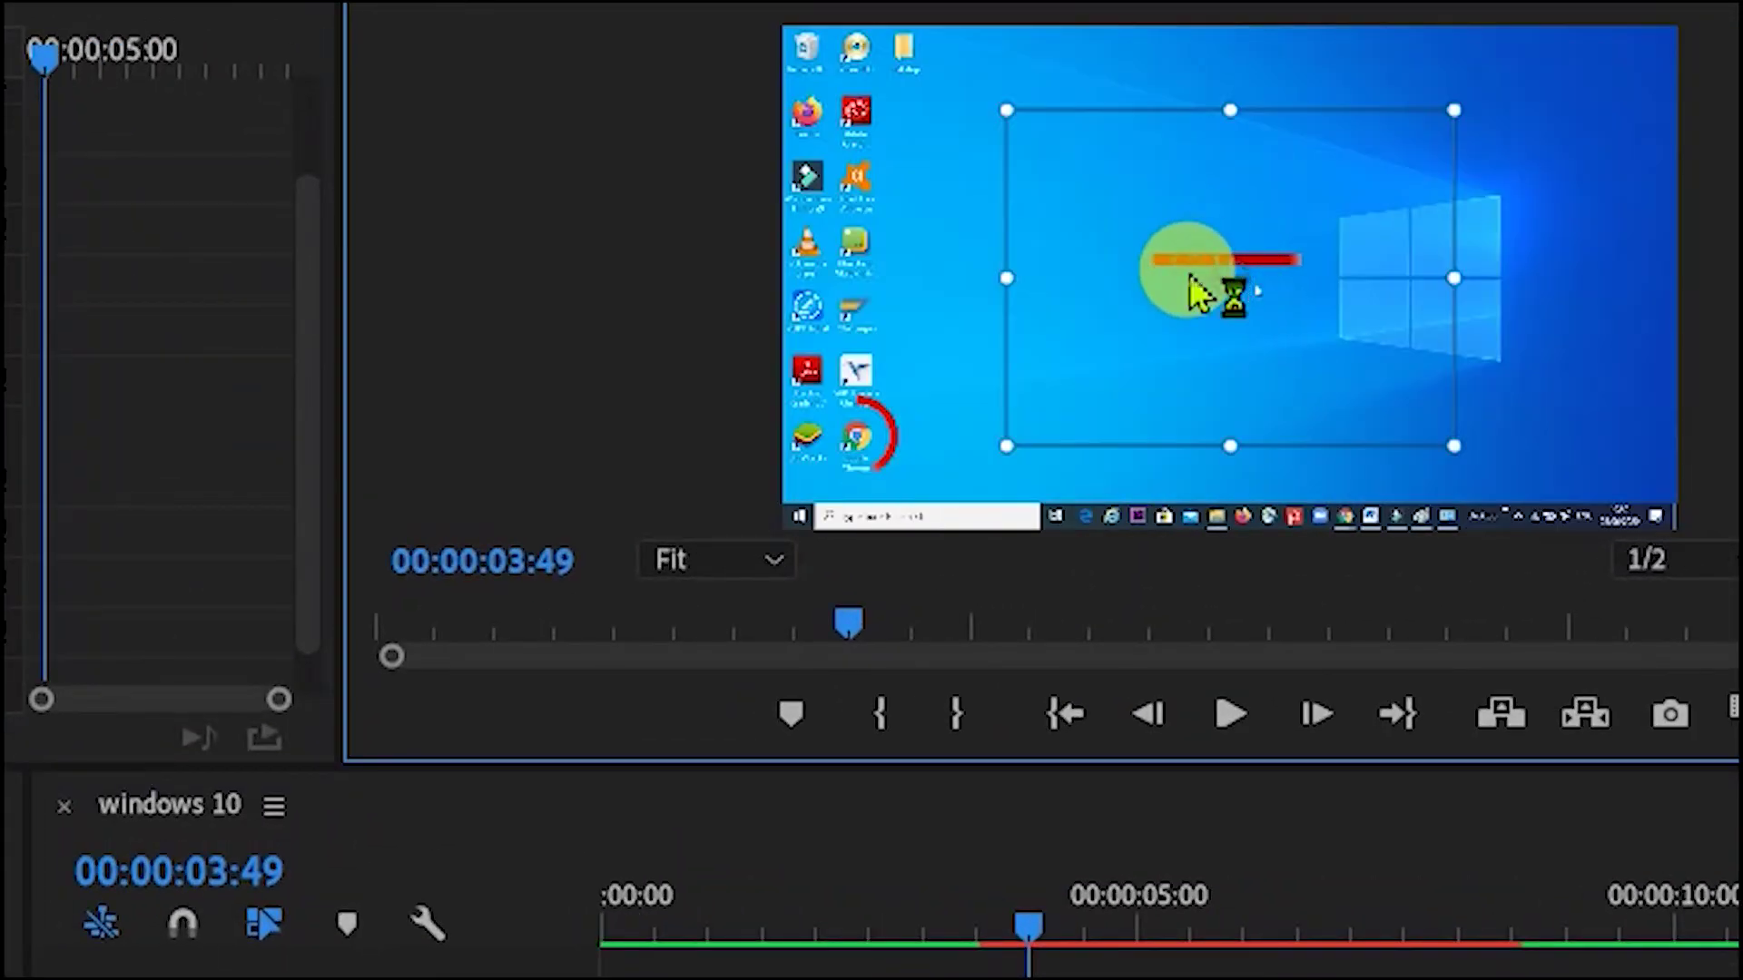
pyautogui.moveTo(1197, 292); pyautogui.dragTo(922, 420)
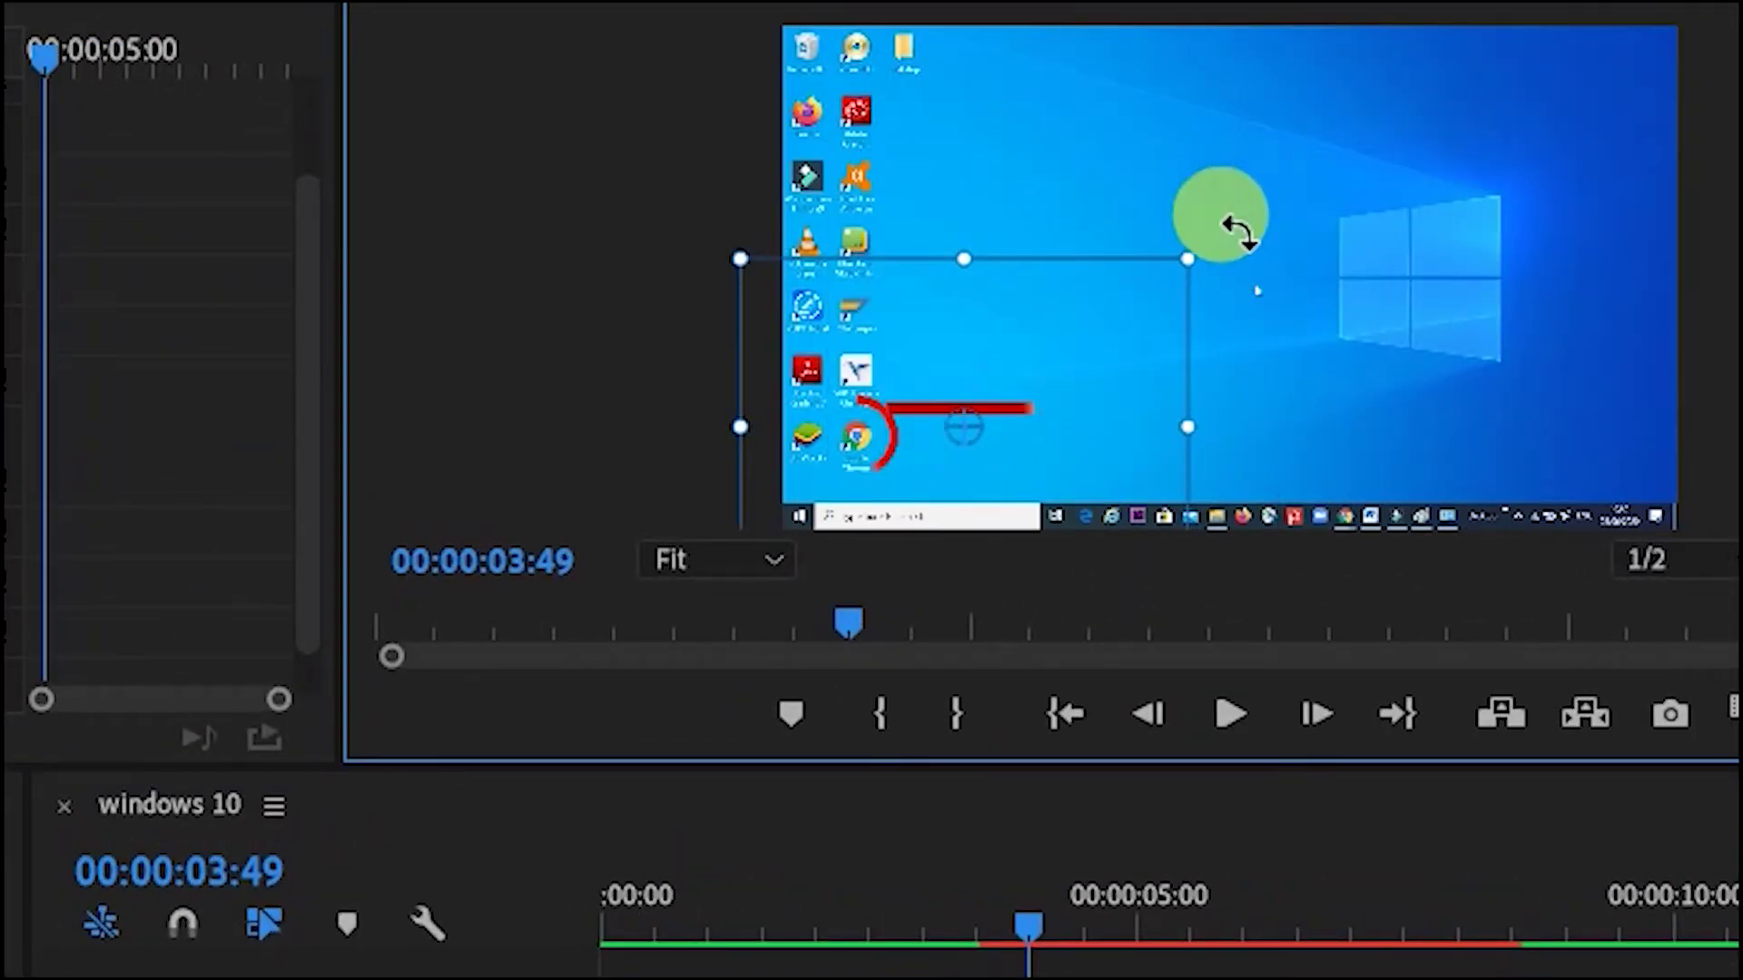
pyautogui.moveTo(1239, 231); pyautogui.dragTo(991, 161)
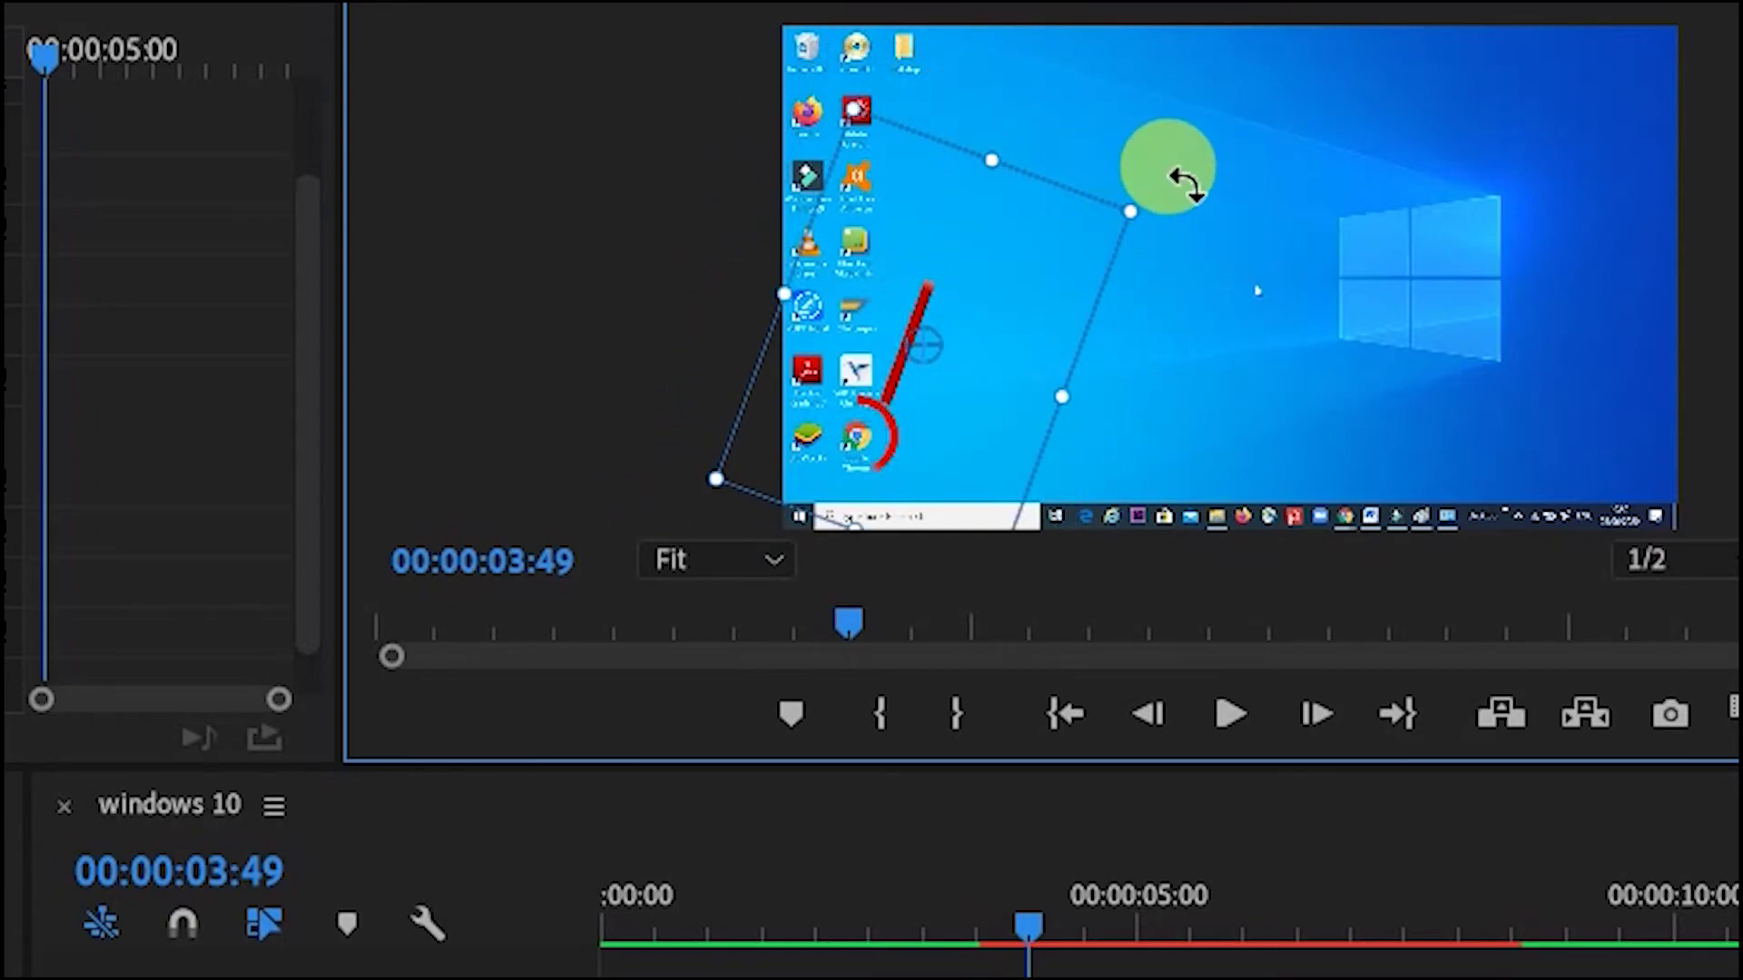
pyautogui.moveTo(1185, 185); pyautogui.dragTo(821, 322)
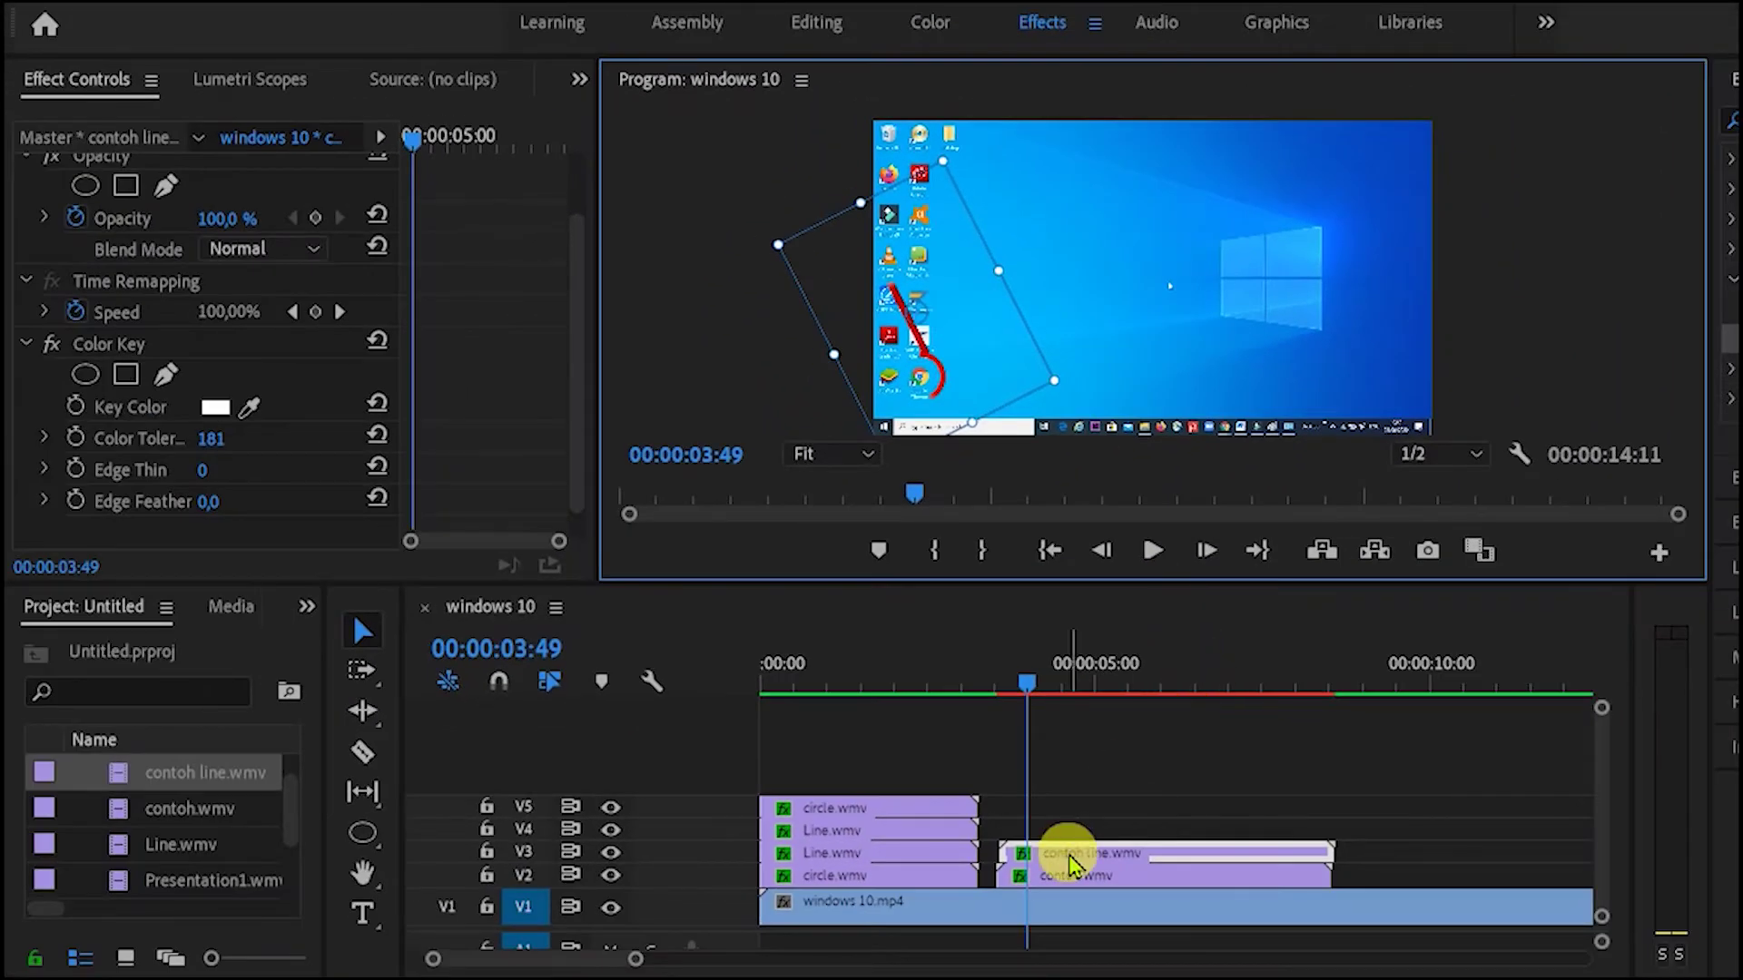
# Select the contoh.wmv clip and play back the circle and line animations together.
pyautogui.click(1077, 878)
pyautogui.click(1229, 714)
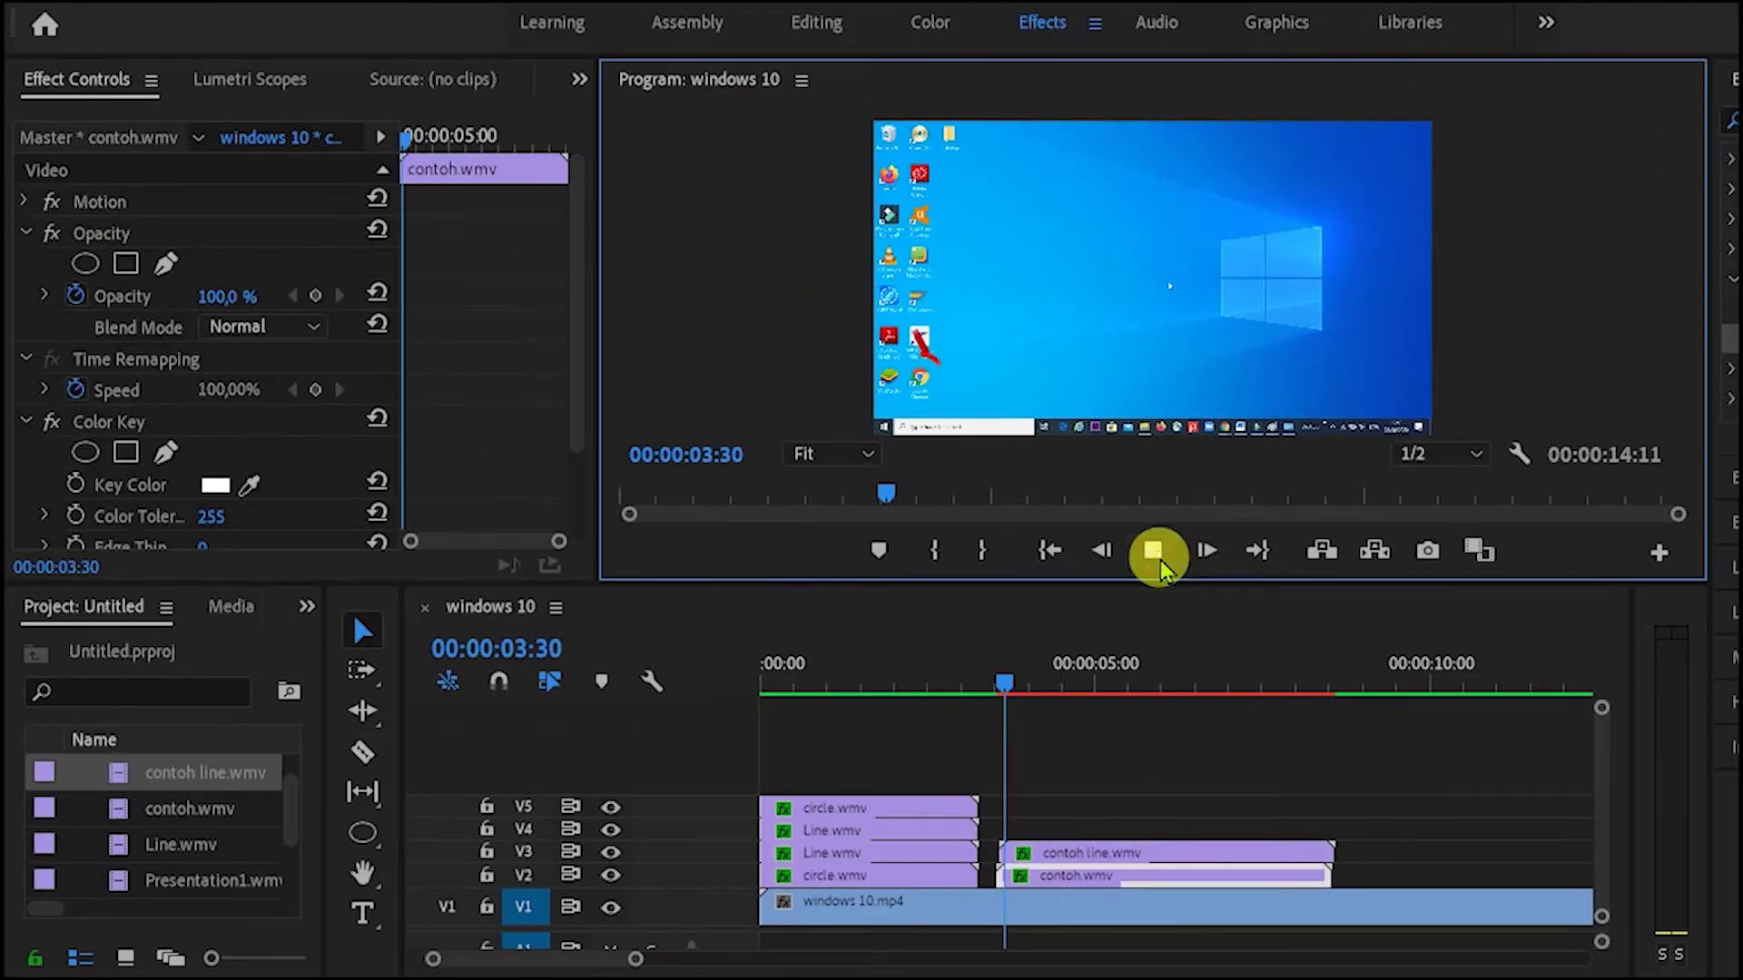
pyautogui.click(1158, 563)
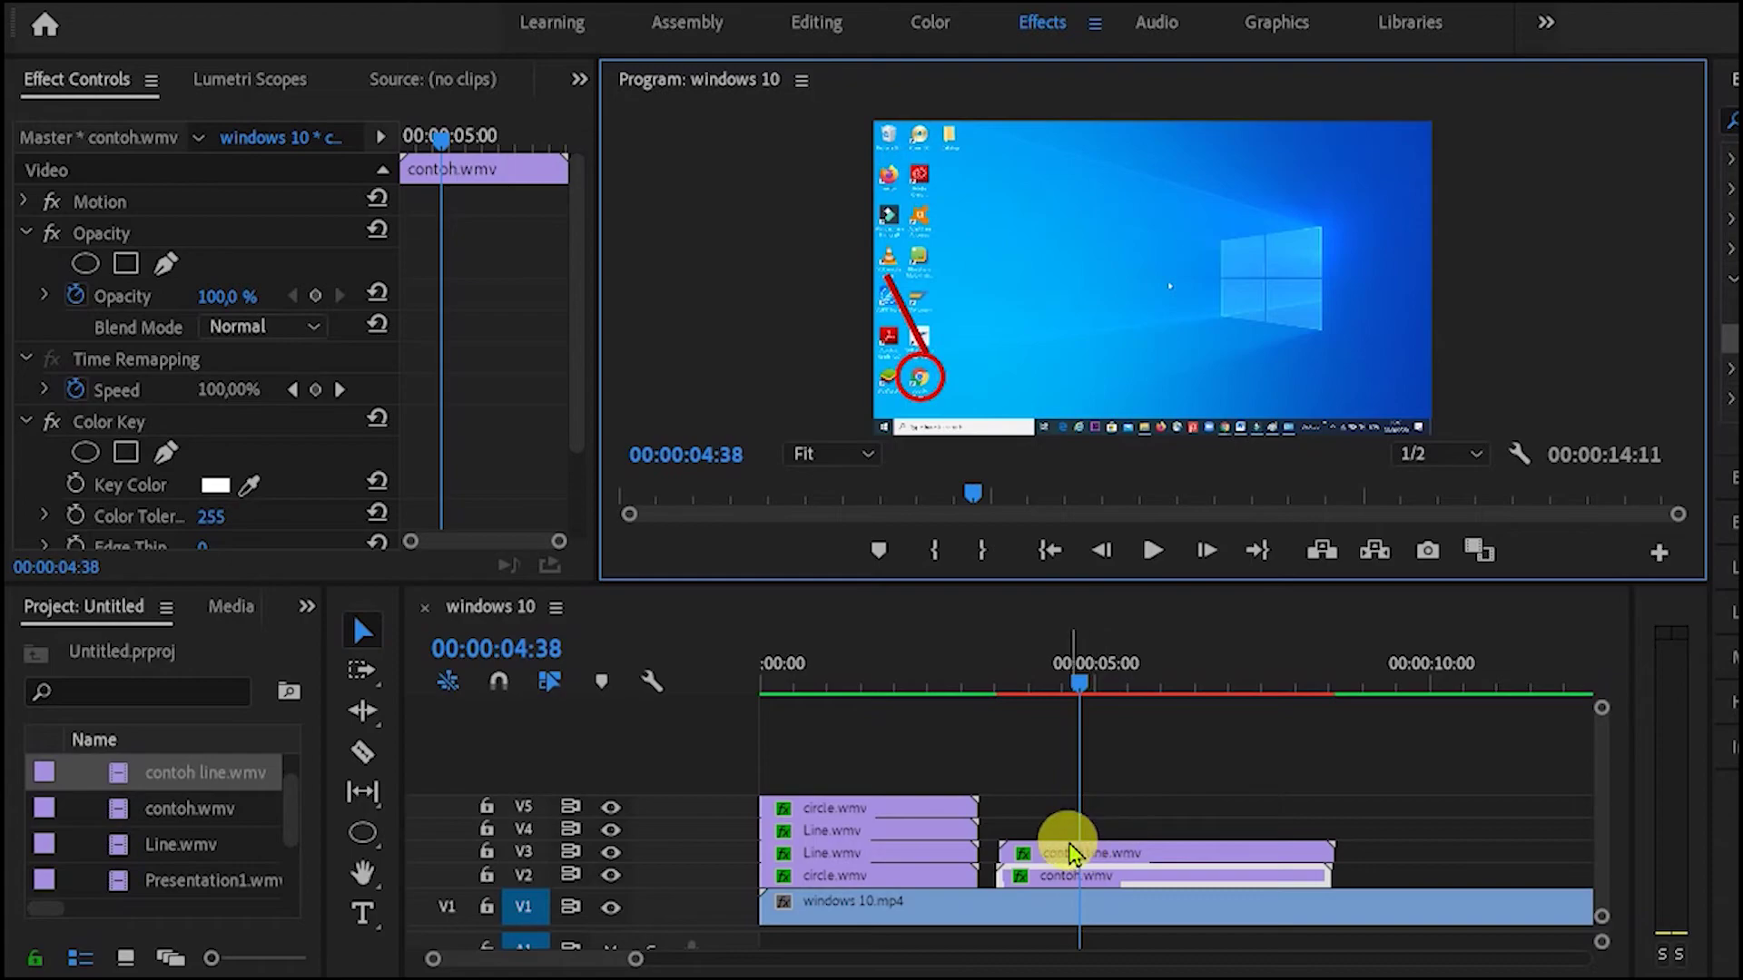
# Shift contoh line.wmv on track V3 to start at about 00:00:04:06, and play back the circle and line sequence to check the timing.
pyautogui.click(1052, 855)
pyautogui.moveTo(1052, 858); pyautogui.dragTo(1092, 853)
pyautogui.moveTo(961, 679)
pyautogui.mouseDown()
pyautogui.moveTo(1008, 681)
pyautogui.moveTo(984, 681)
pyautogui.mouseUp()
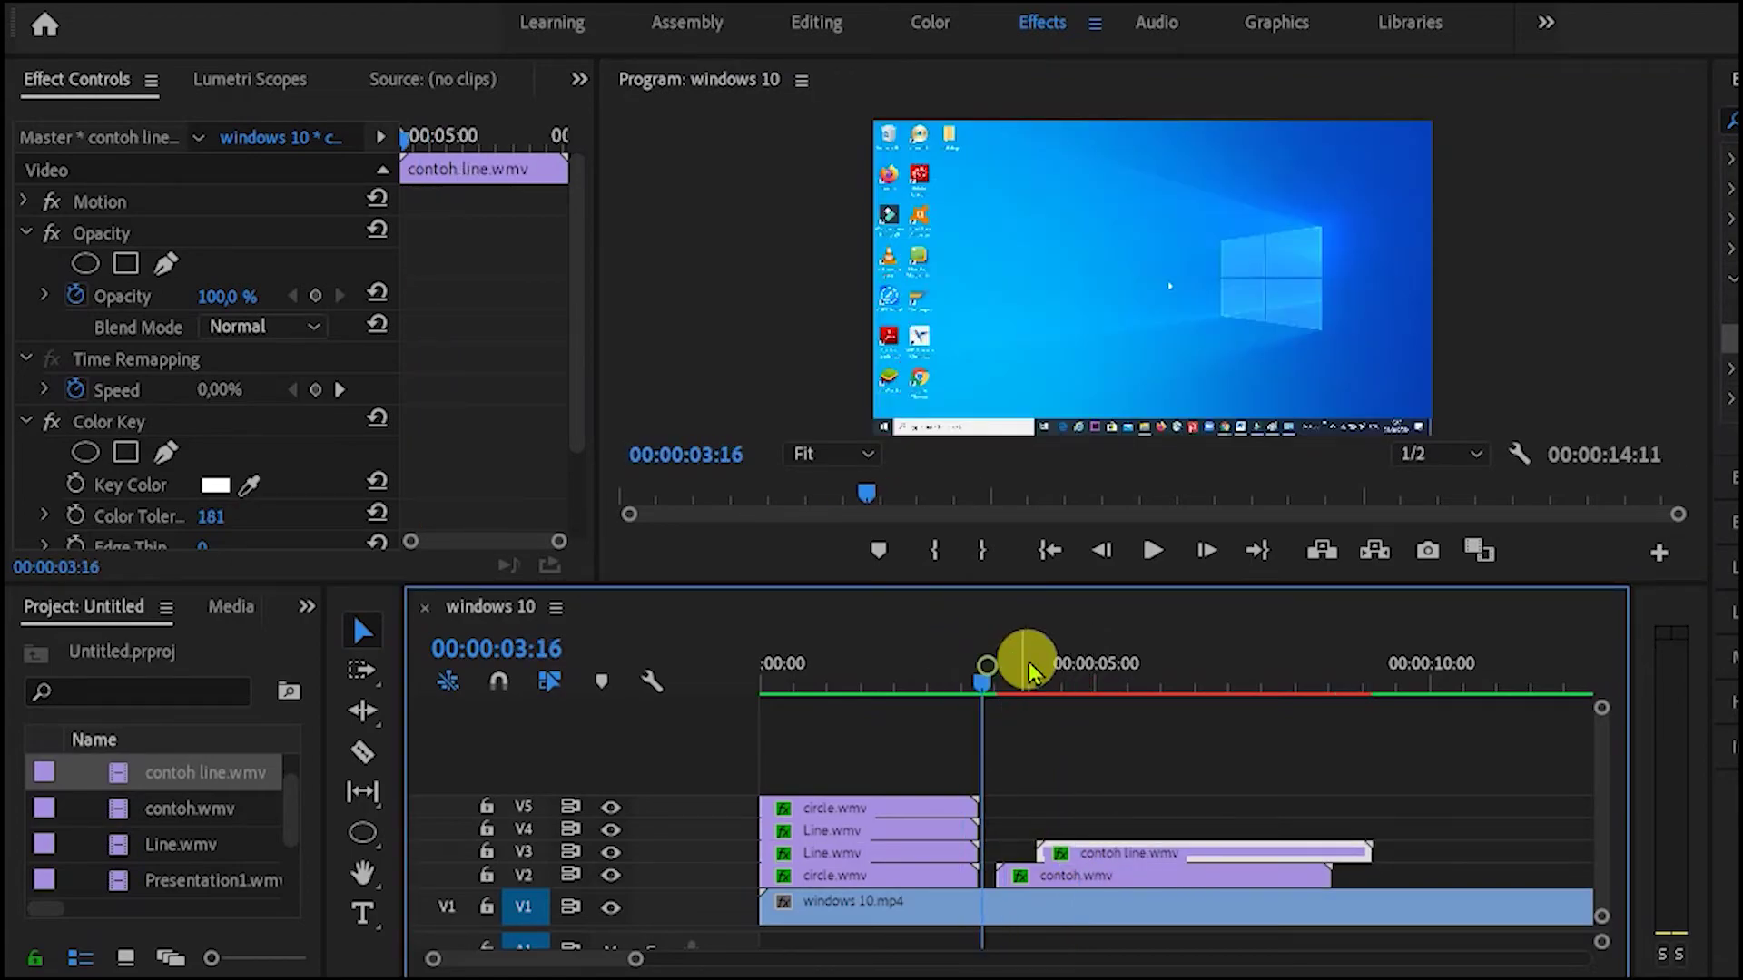
pyautogui.click(1153, 554)
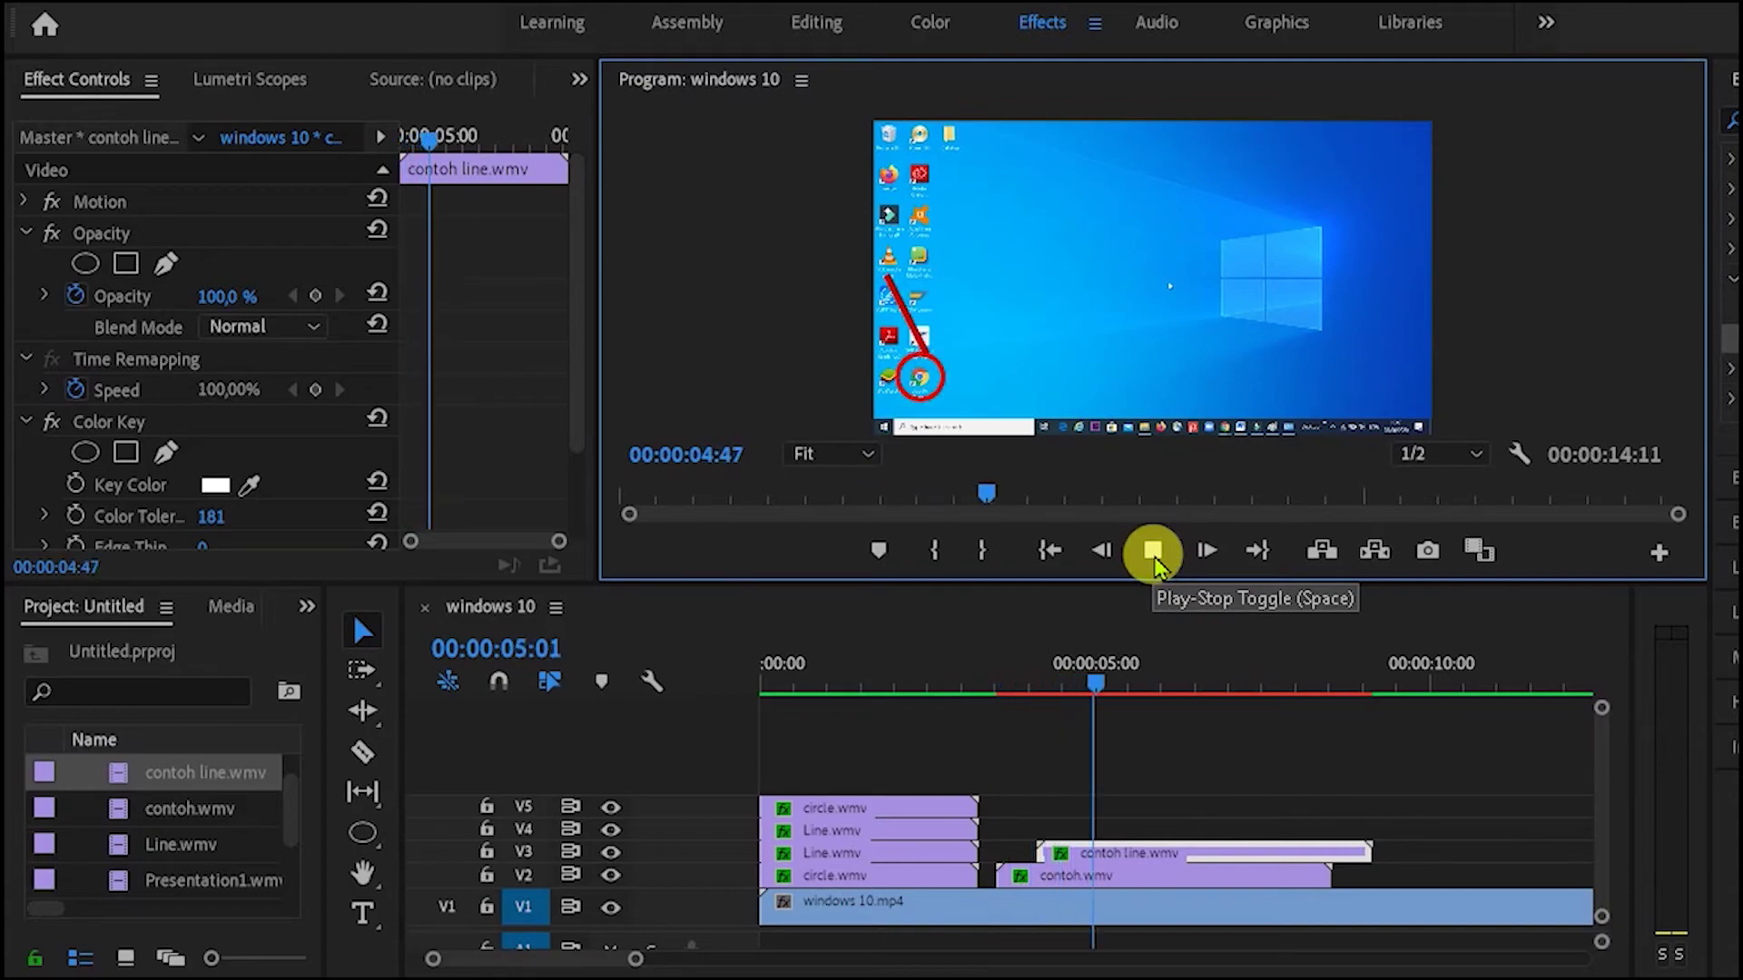
pyautogui.click(1153, 551)
pyautogui.click(998, 677)
pyautogui.click(1153, 551)
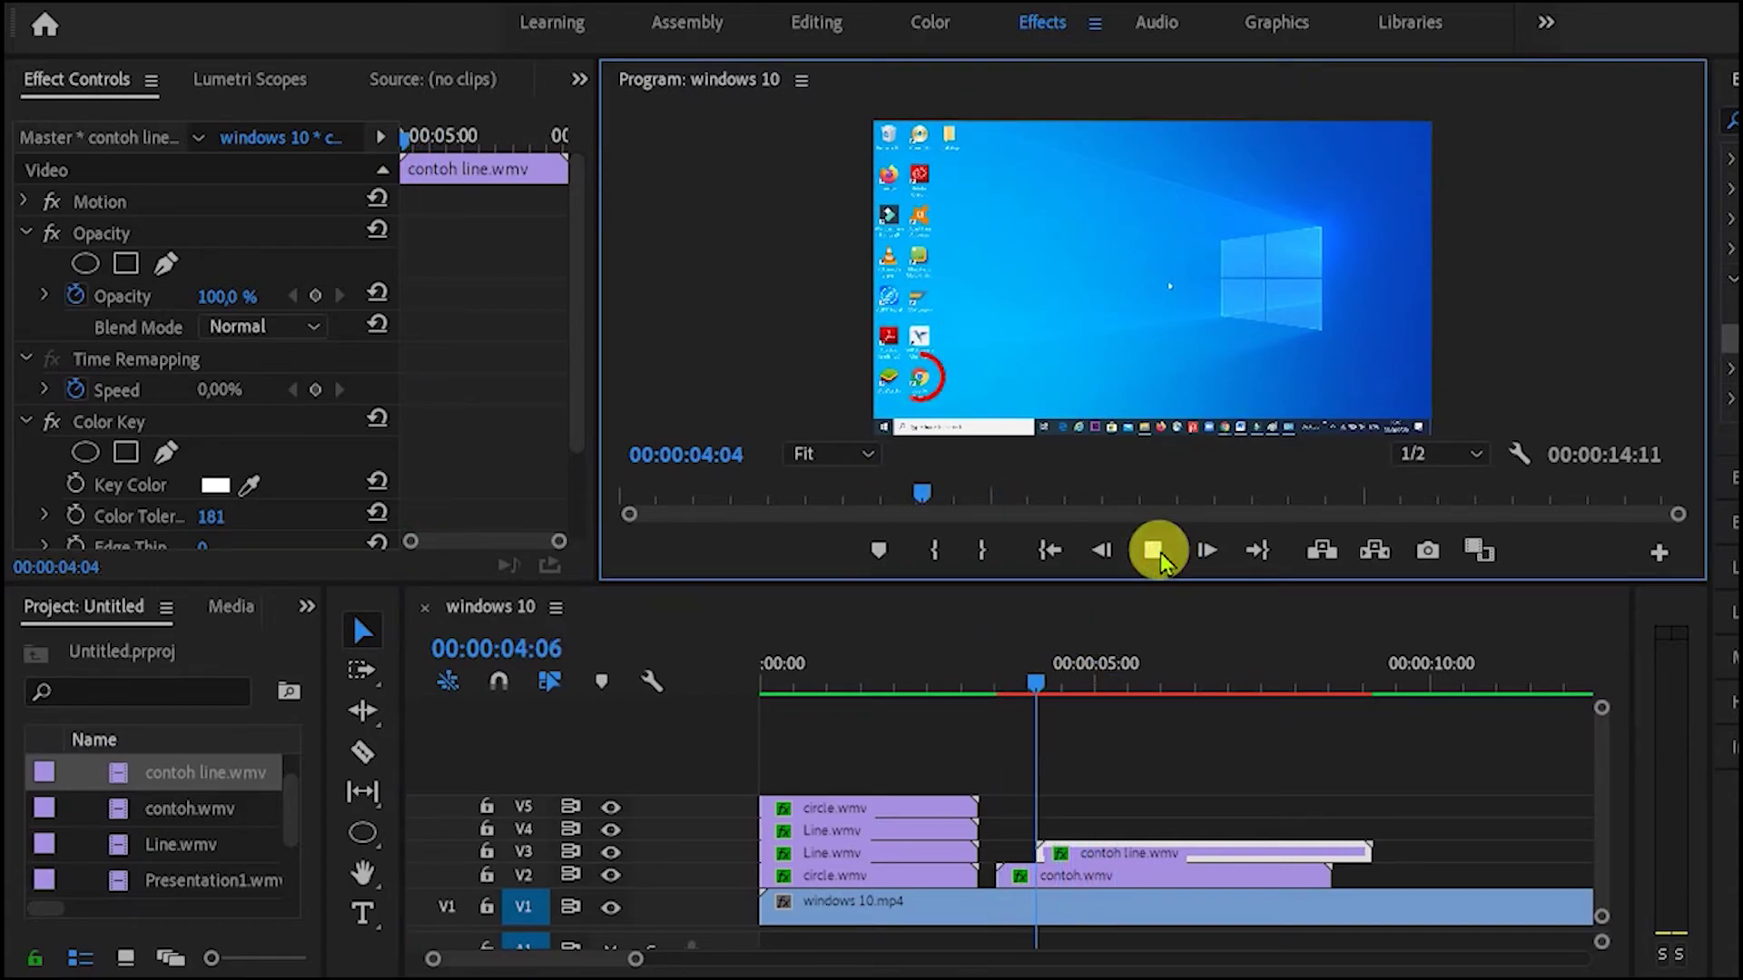
pyautogui.click(1153, 551)
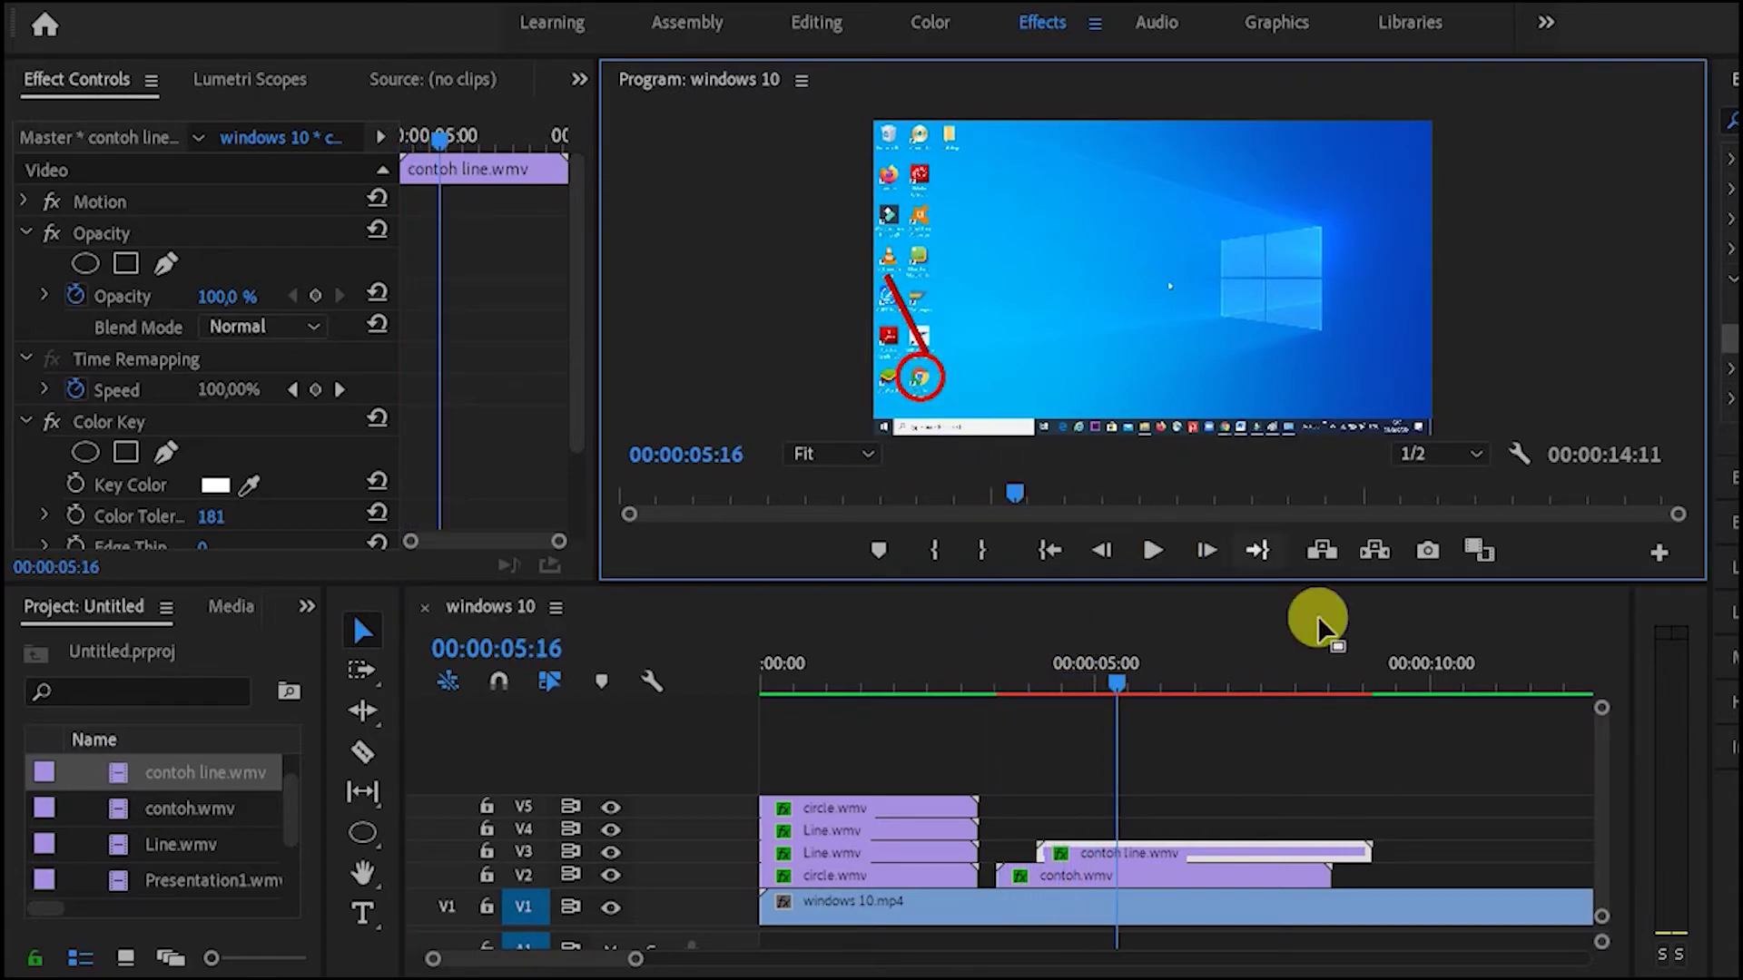
# Lock tracks V1, V2 and V3, and place a copy of the contoh.wmv circle clip on V4, starting shortly after contoh line.wmv.
pyautogui.click(1260, 882)
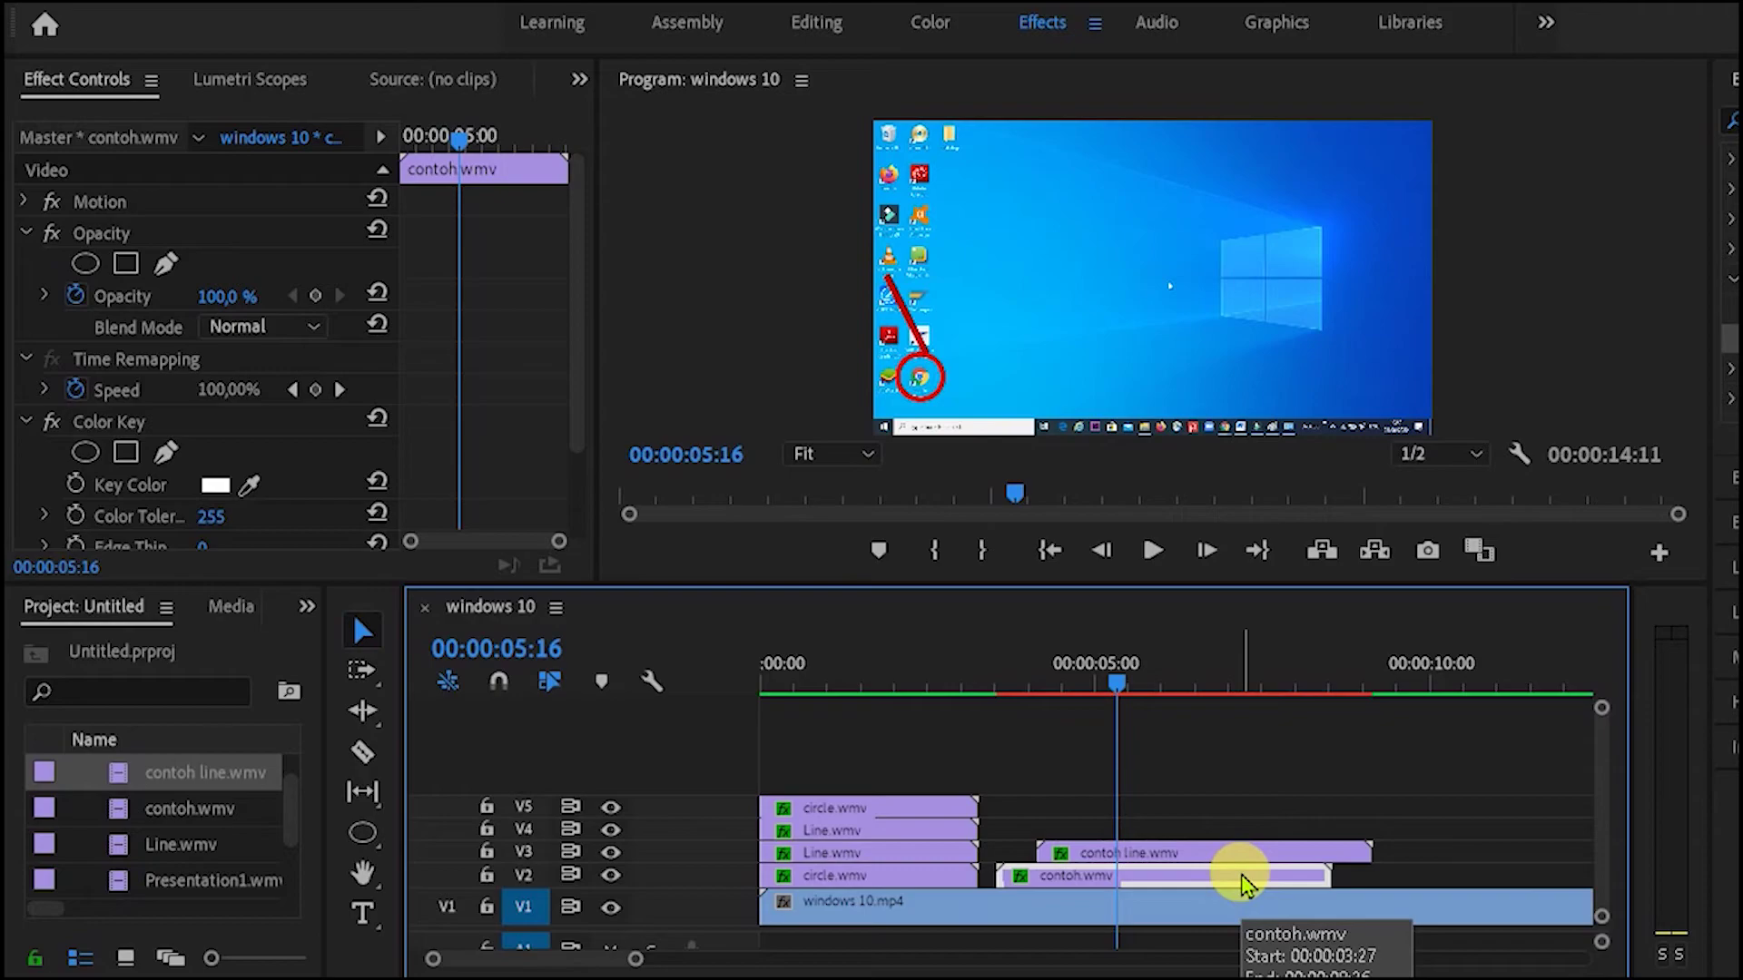
pyautogui.click(486, 906)
pyautogui.click(487, 876)
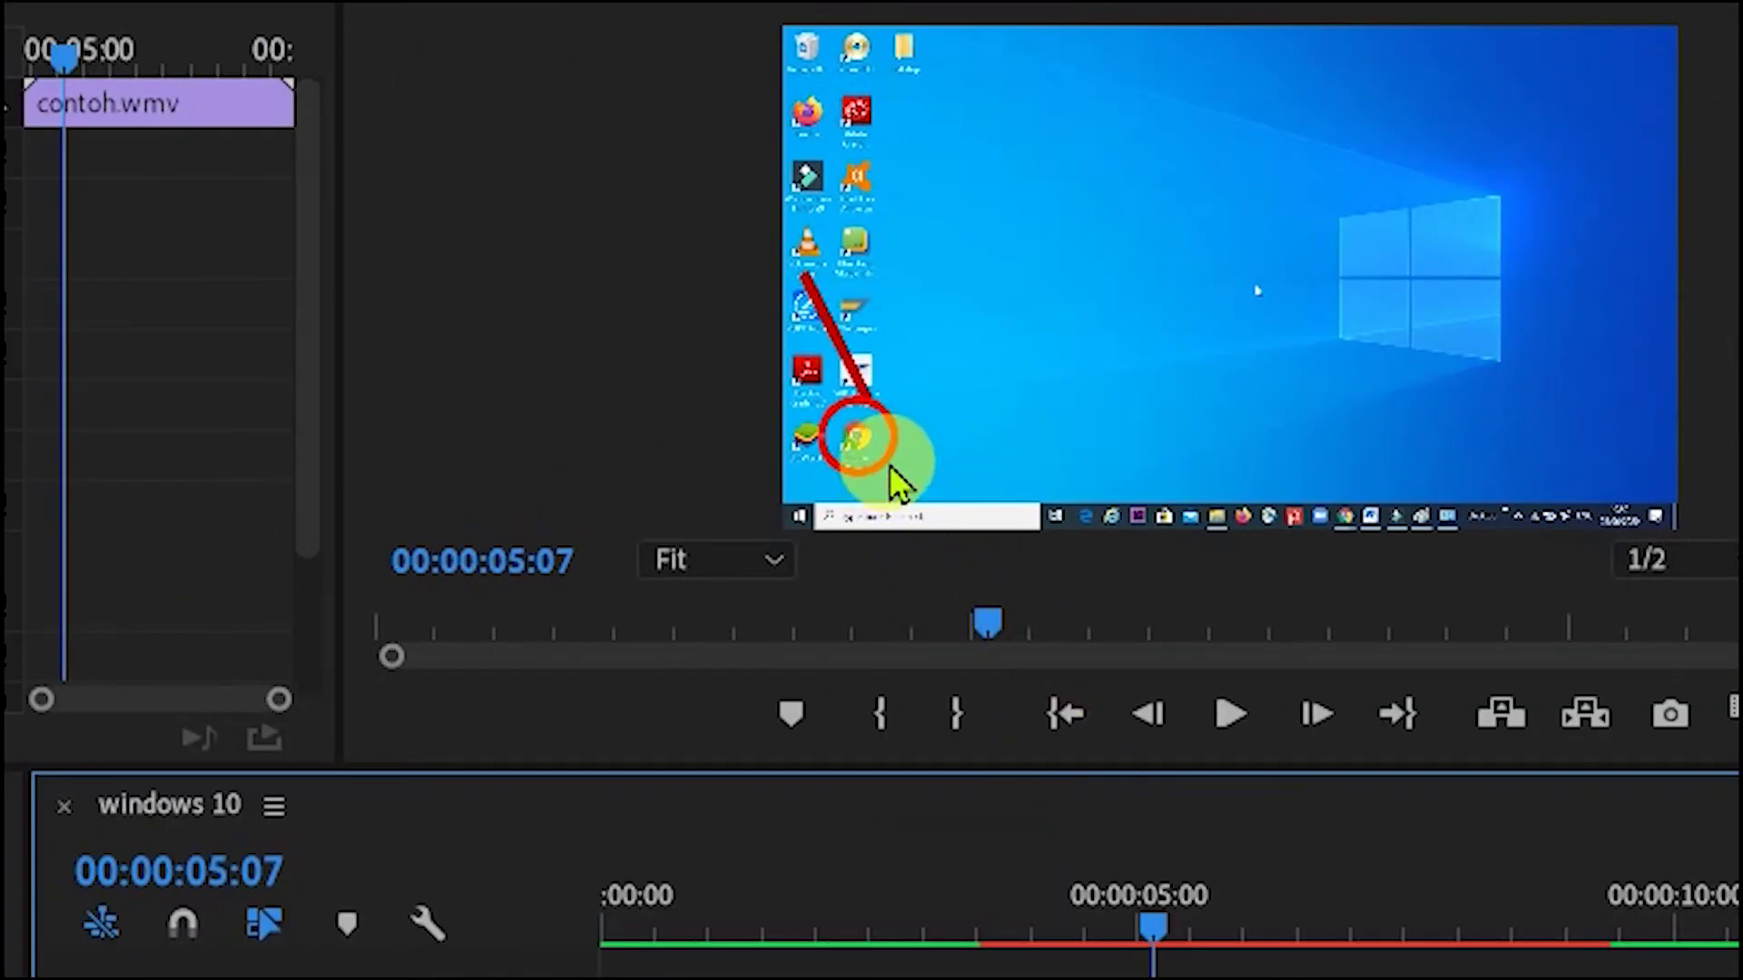
# Move the copied circle to the upper end of the red line, shrink it to fit around the icon there, and play back the result.
pyautogui.click(880, 455)
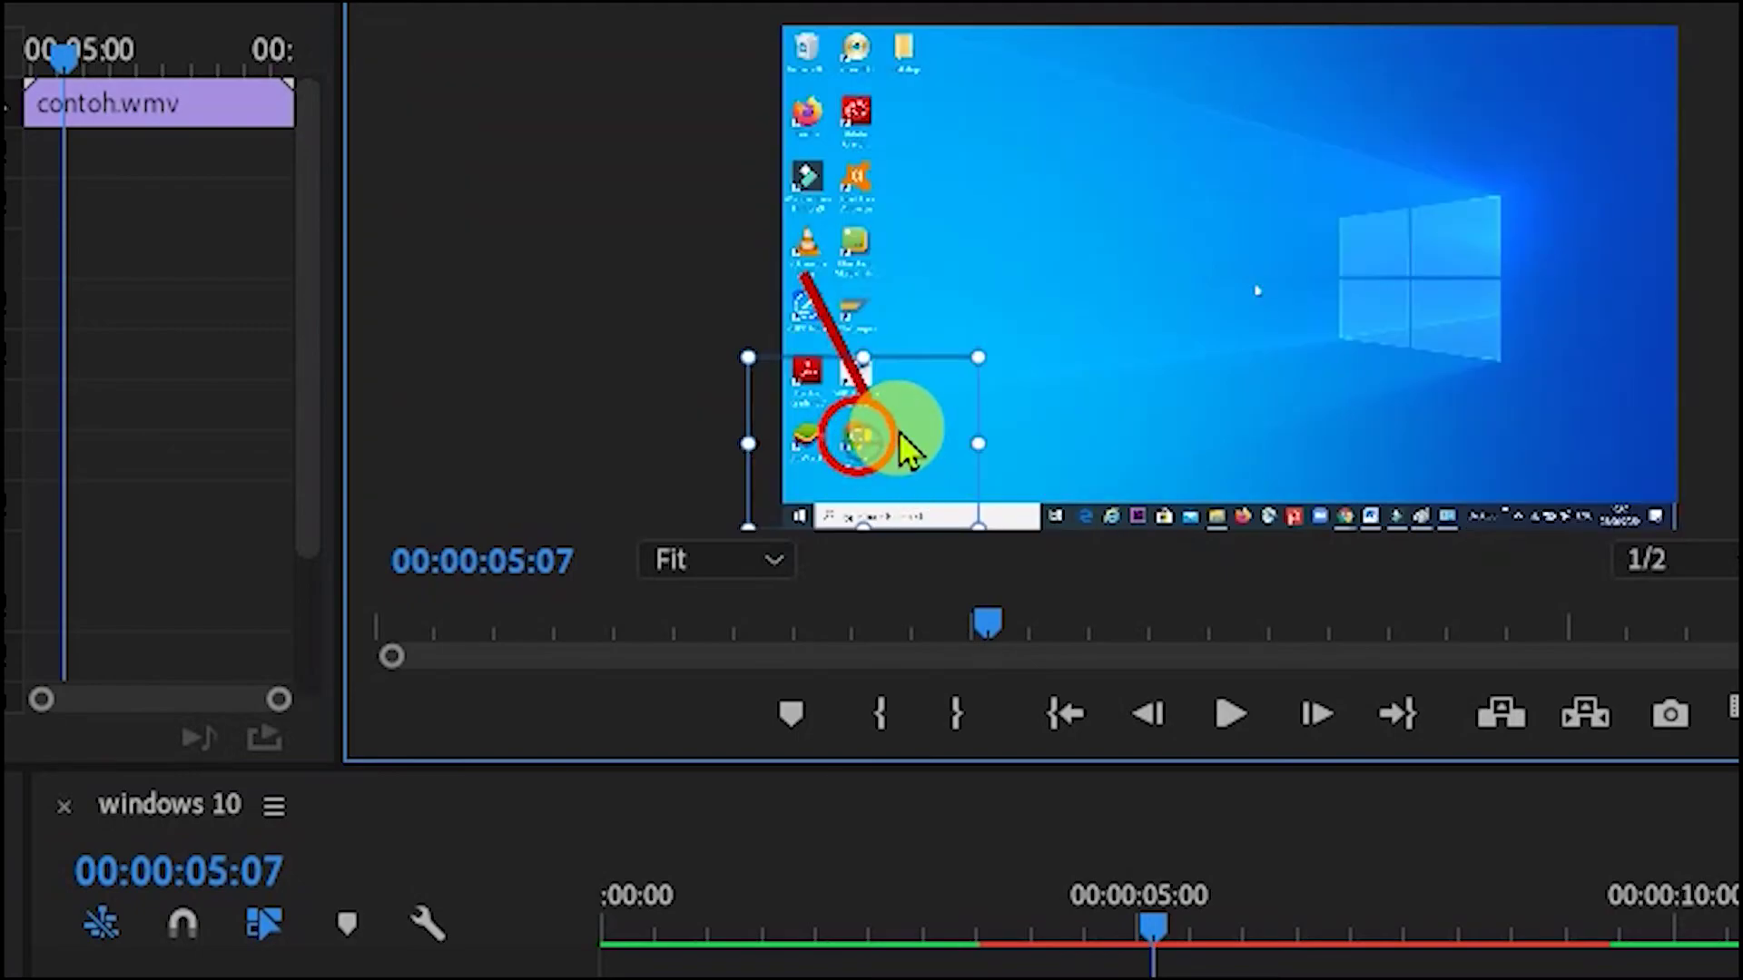
pyautogui.moveTo(902, 433); pyautogui.dragTo(842, 234)
pyautogui.click(1153, 551)
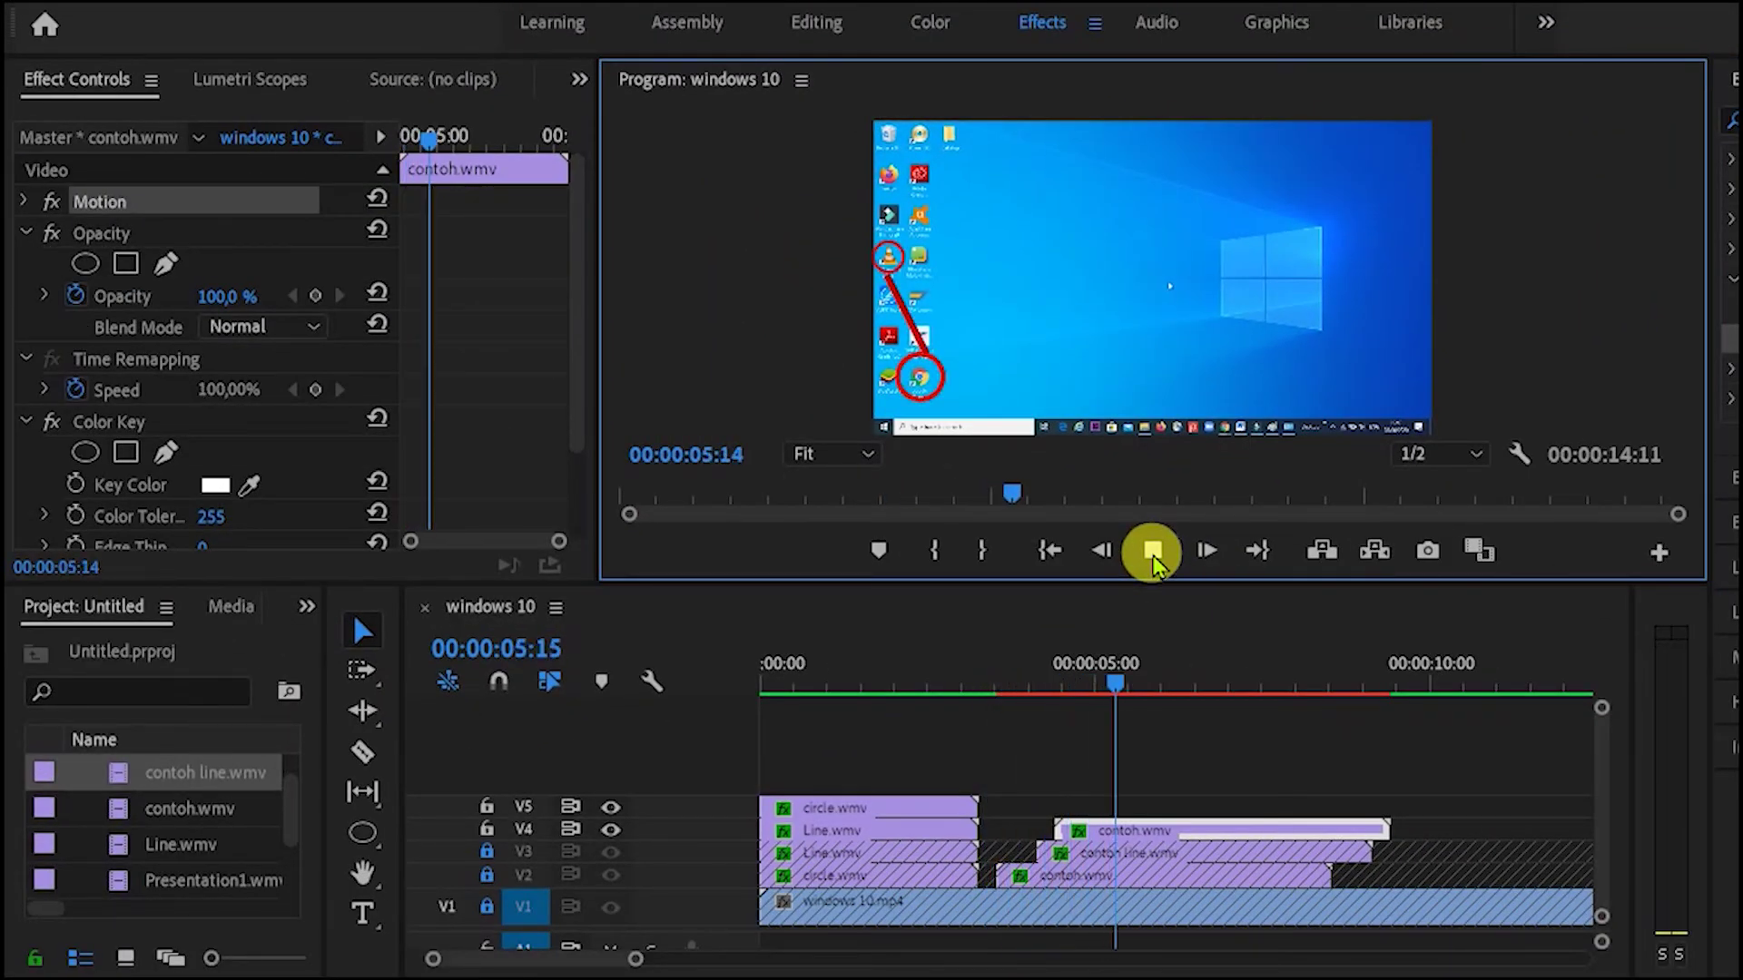
pyautogui.click(1152, 551)
pyautogui.click(1048, 297)
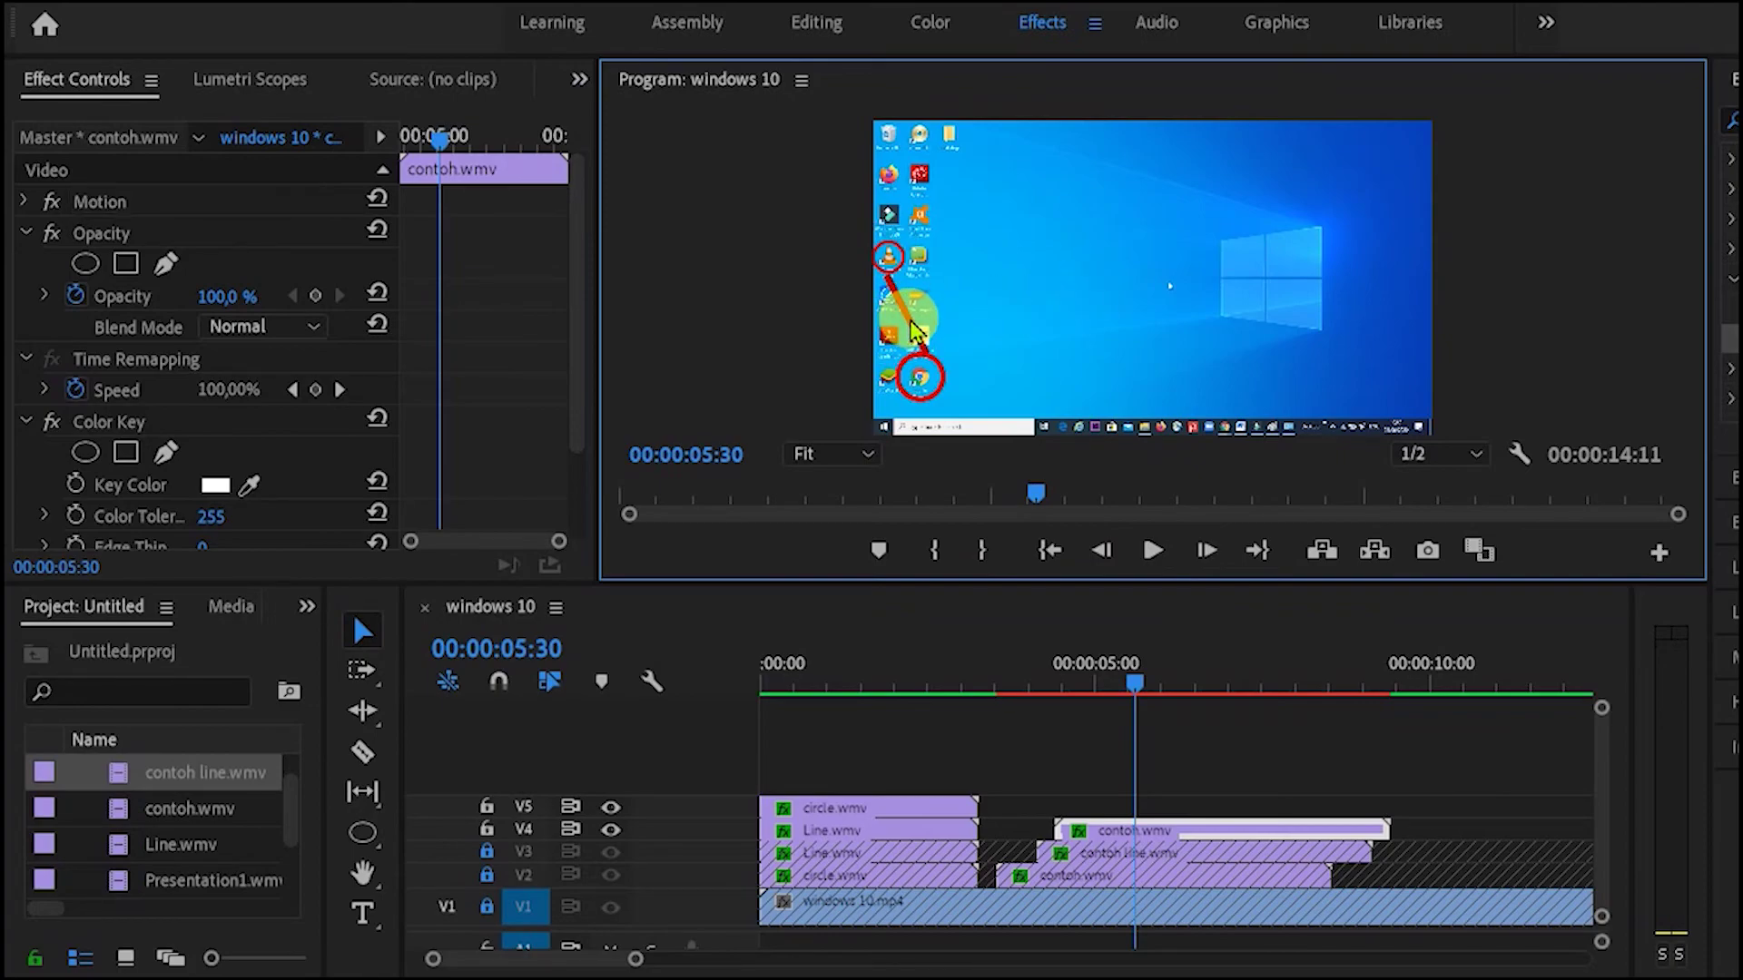
# Unlock tracks V3, V2 and V1.
pyautogui.click(487, 852)
pyautogui.click(486, 874)
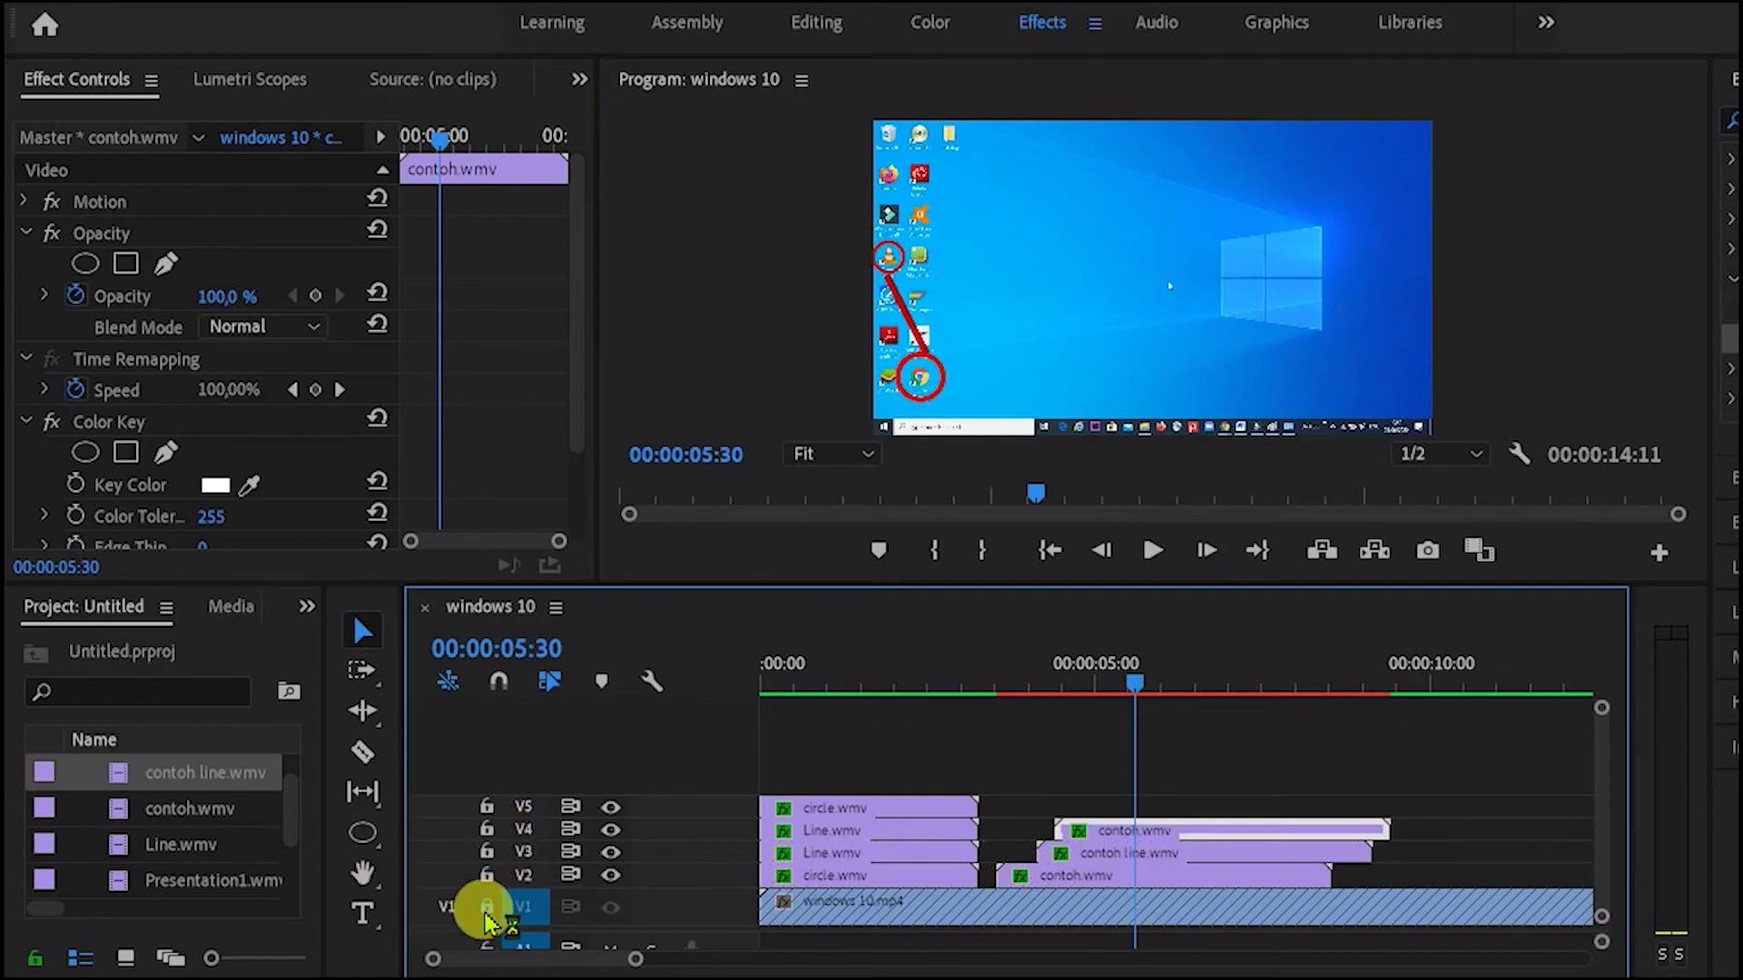
pyautogui.click(487, 906)
# Rotate the red line of contoh line.wmv slightly clockwise so it connects the lower and upper circles.
pyautogui.click(904, 319)
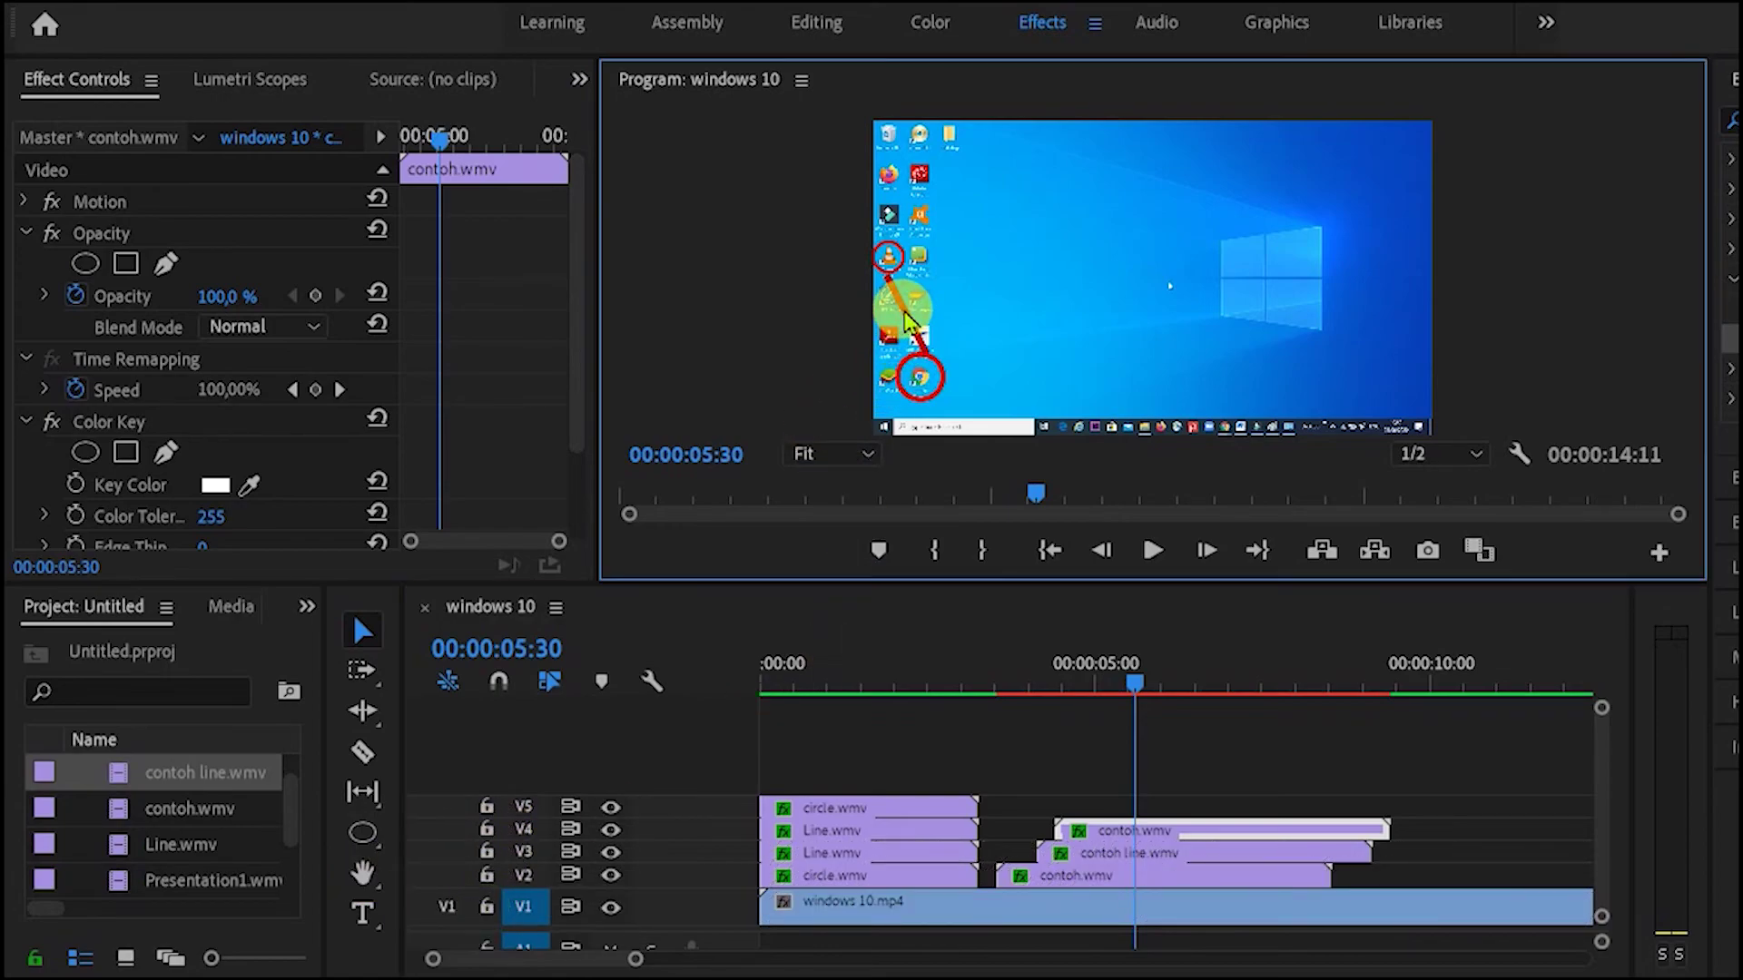
pyautogui.click(904, 320)
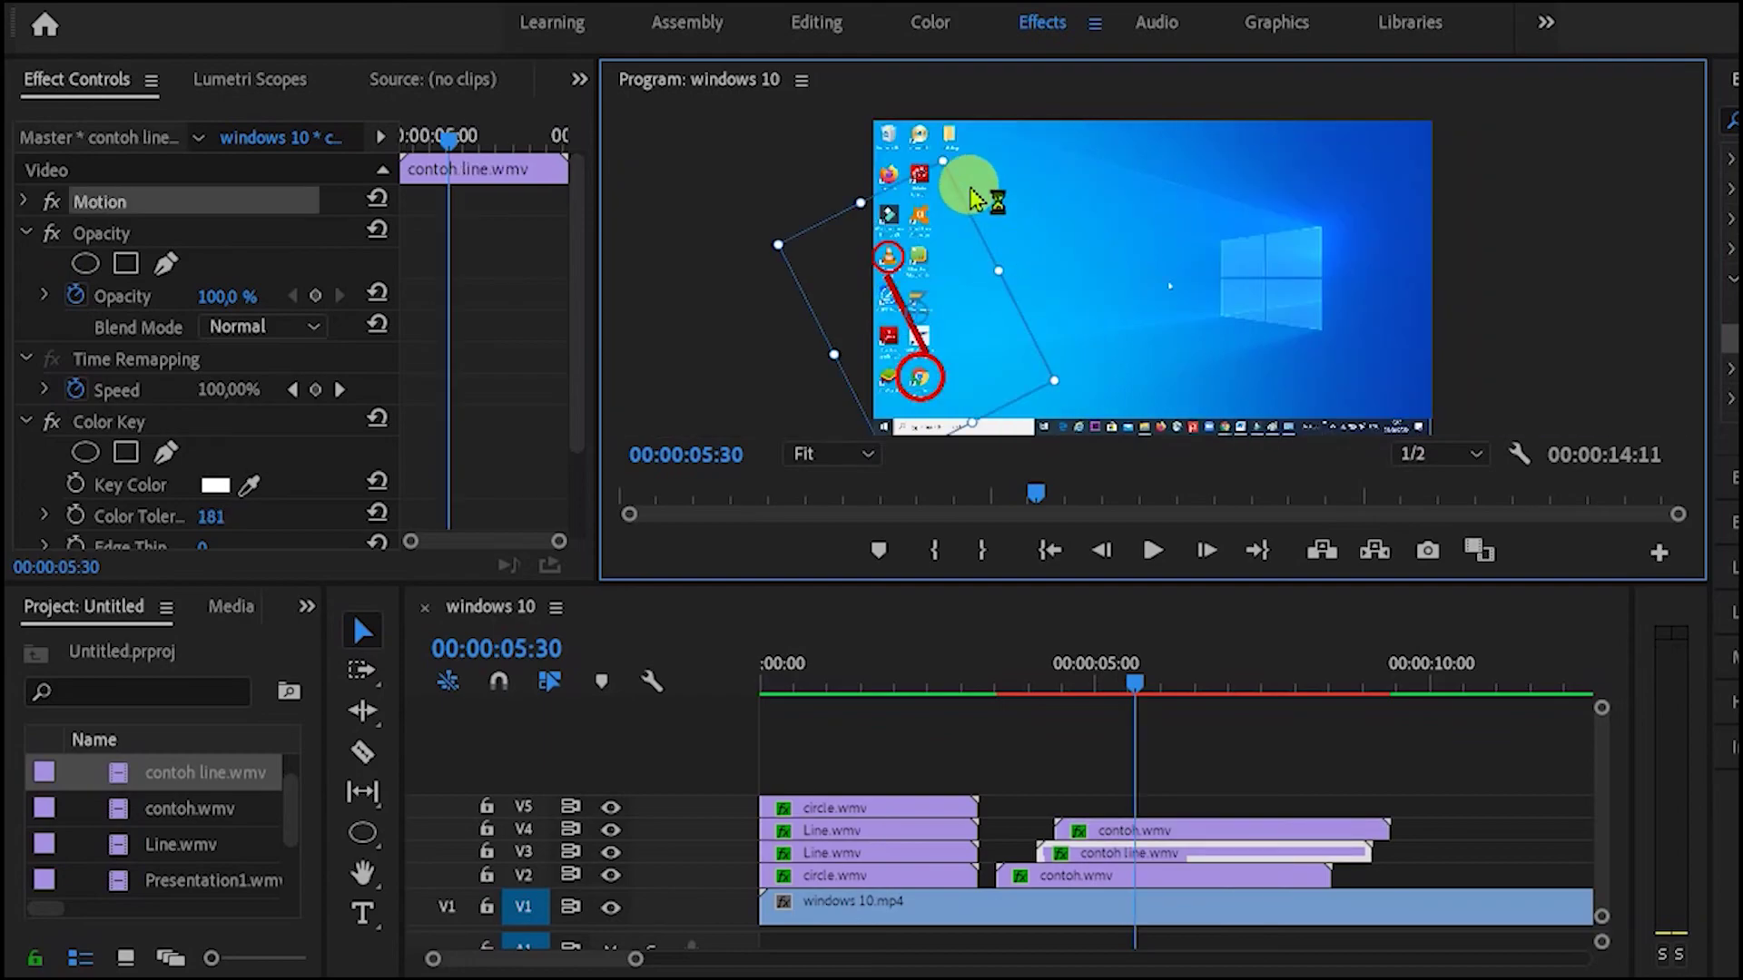
pyautogui.moveTo(958, 144); pyautogui.dragTo(980, 149)
pyautogui.click(1167, 369)
# Play back the circle, line and second circle sequence from just before the contoh.wmv clip on V2.
pyautogui.click(1017, 660)
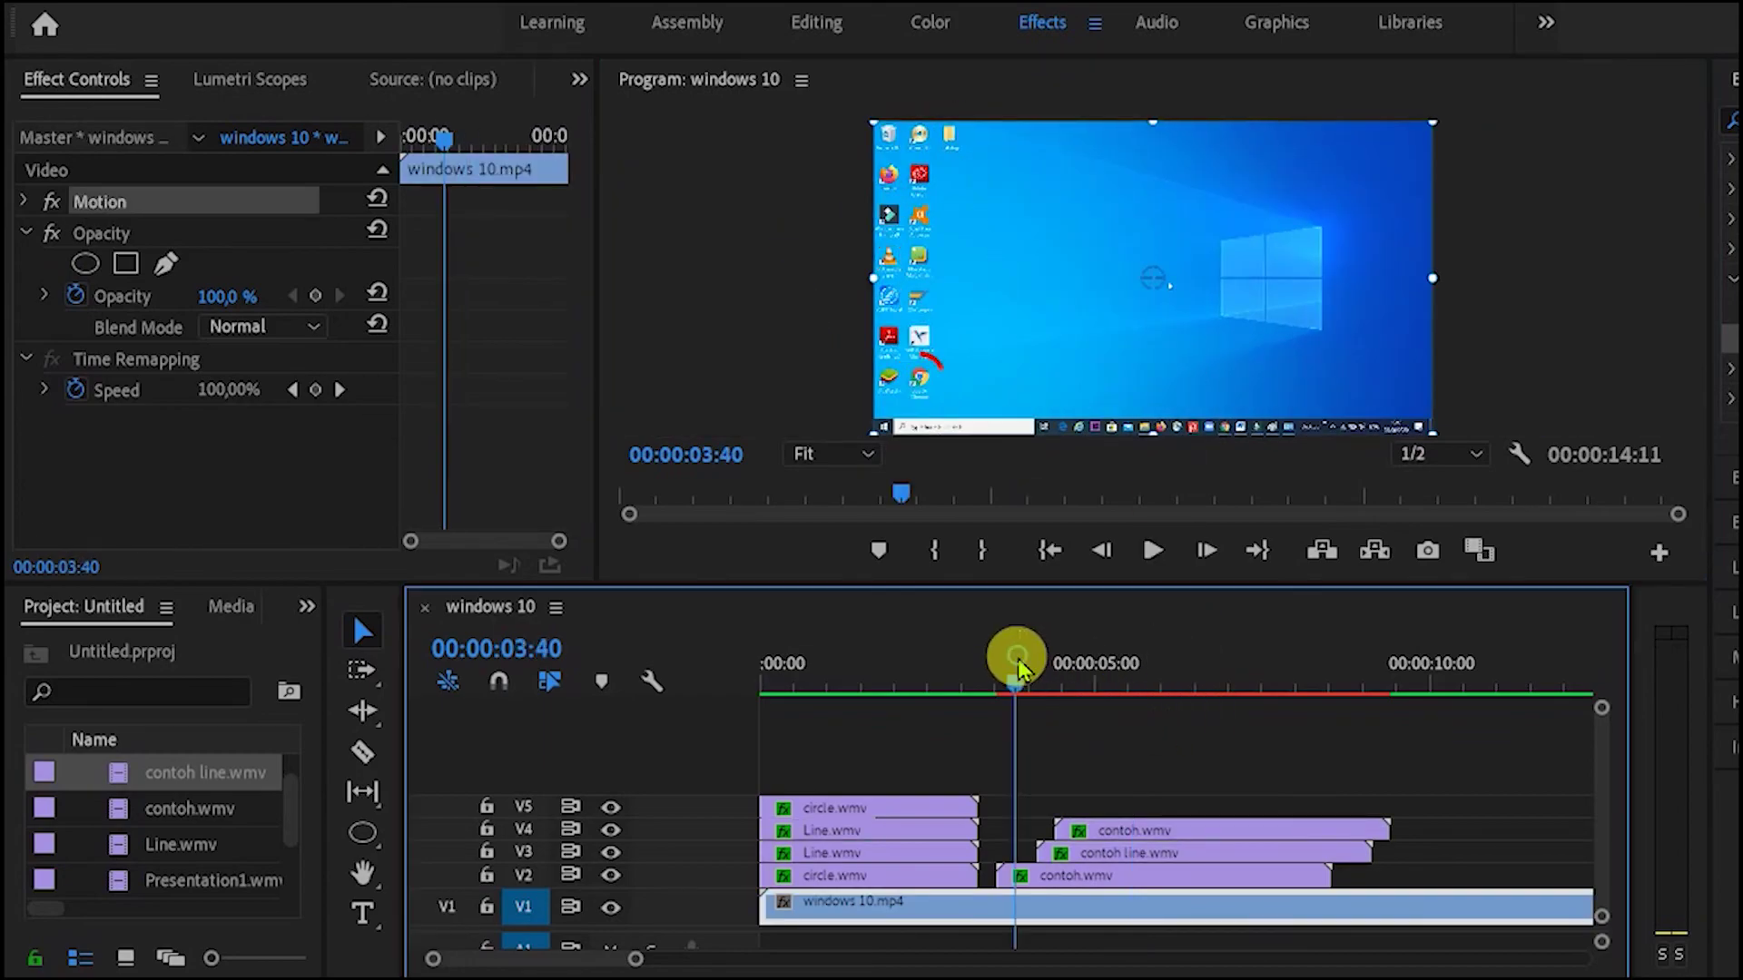
pyautogui.moveTo(1016, 667); pyautogui.dragTo(972, 667)
pyautogui.click(1151, 550)
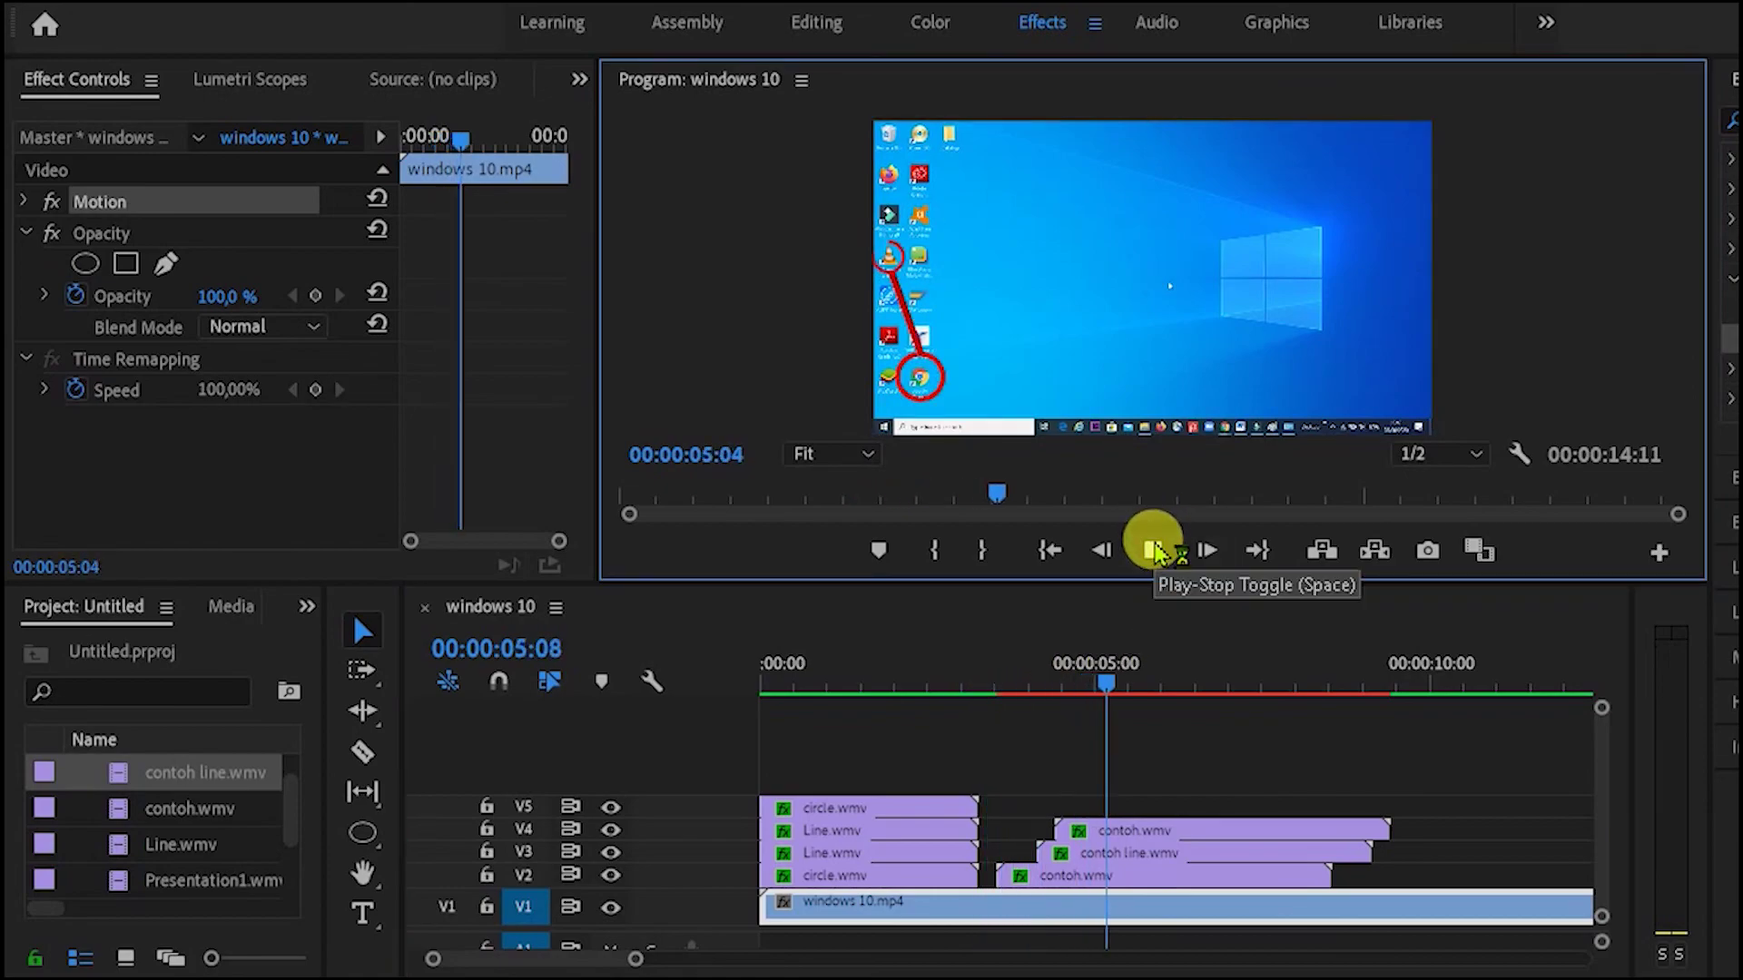
pyautogui.click(1153, 551)
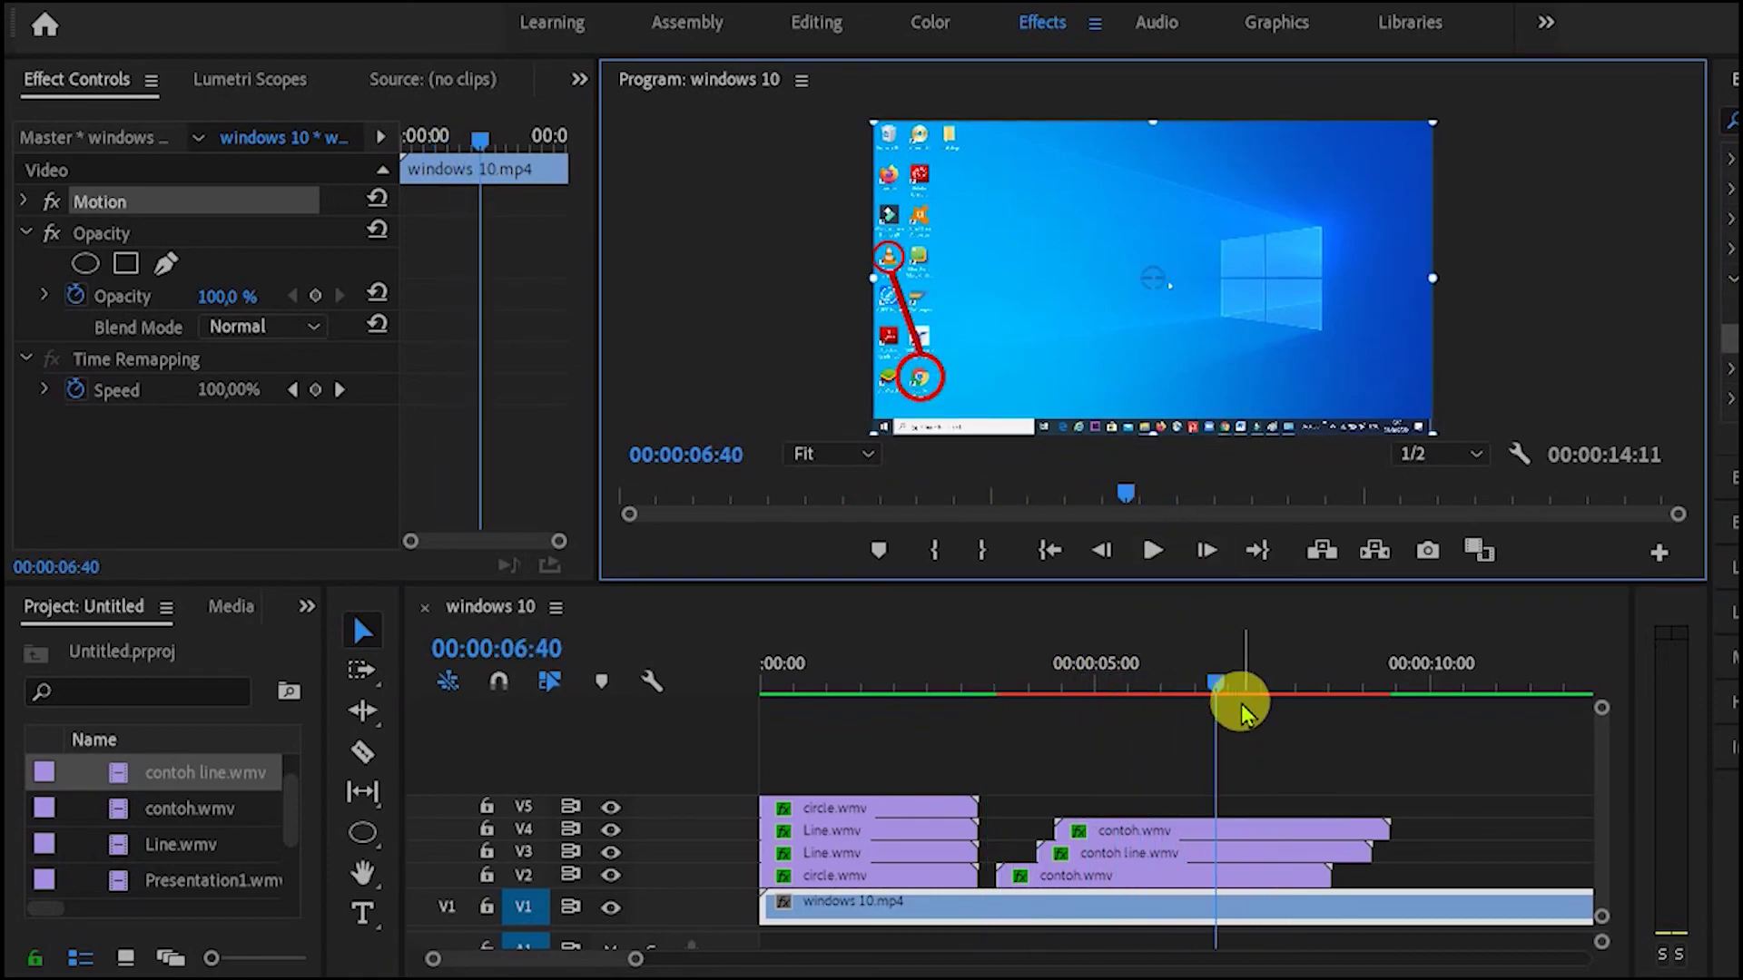
# Cut the contoh.wmv and contoh line.wmv clips on V2, V3 and V4 at 00:00:07:04 and delete the parts after the cut.
pyautogui.moveTo(1210, 712); pyautogui.dragTo(1236, 689)
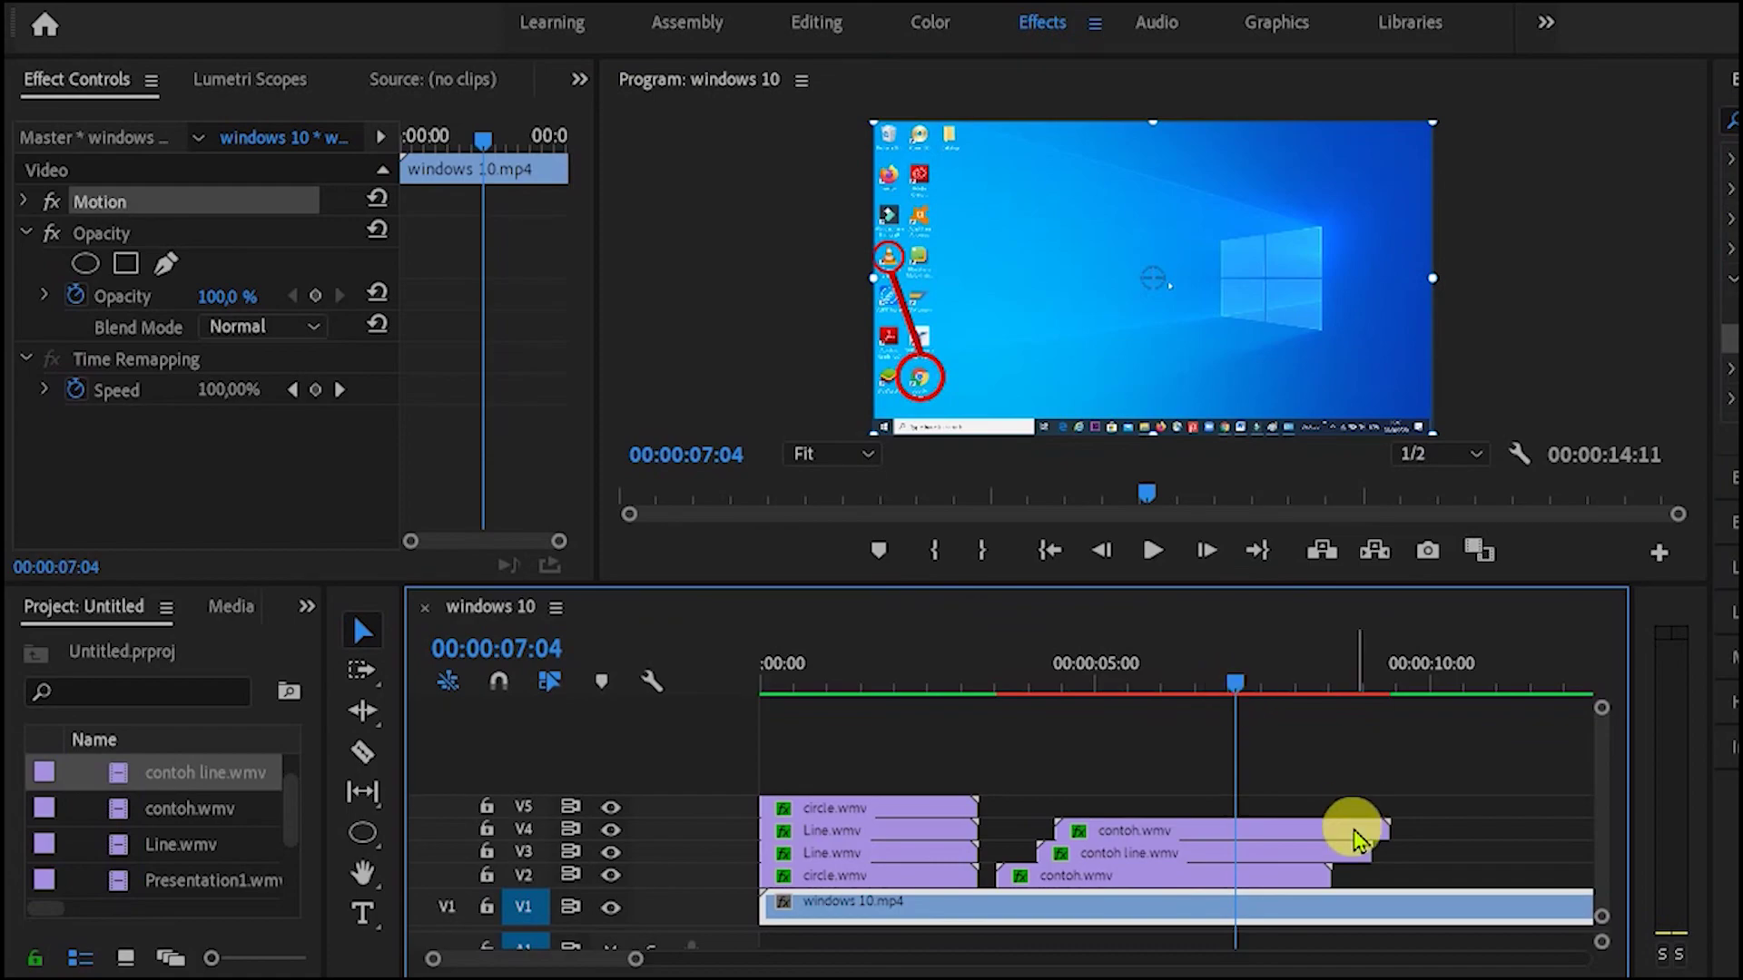
pyautogui.press('c')
pyautogui.click(1236, 829)
pyautogui.click(1236, 852)
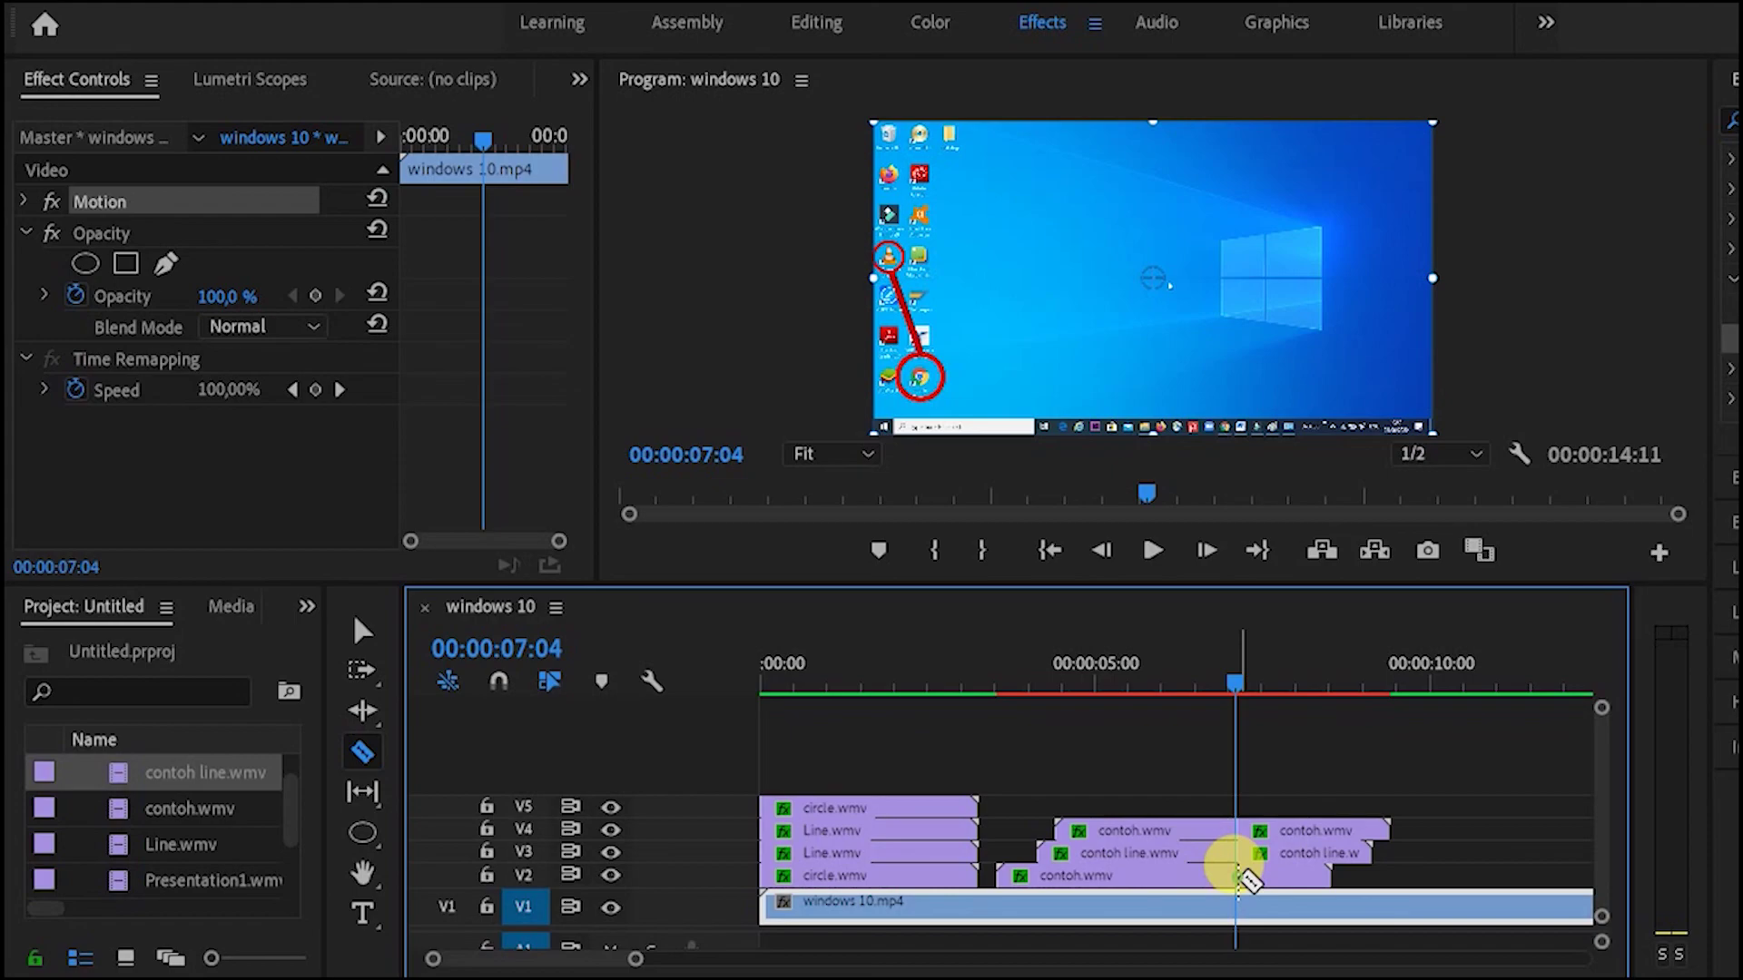
pyautogui.click(1237, 876)
pyautogui.press('v')
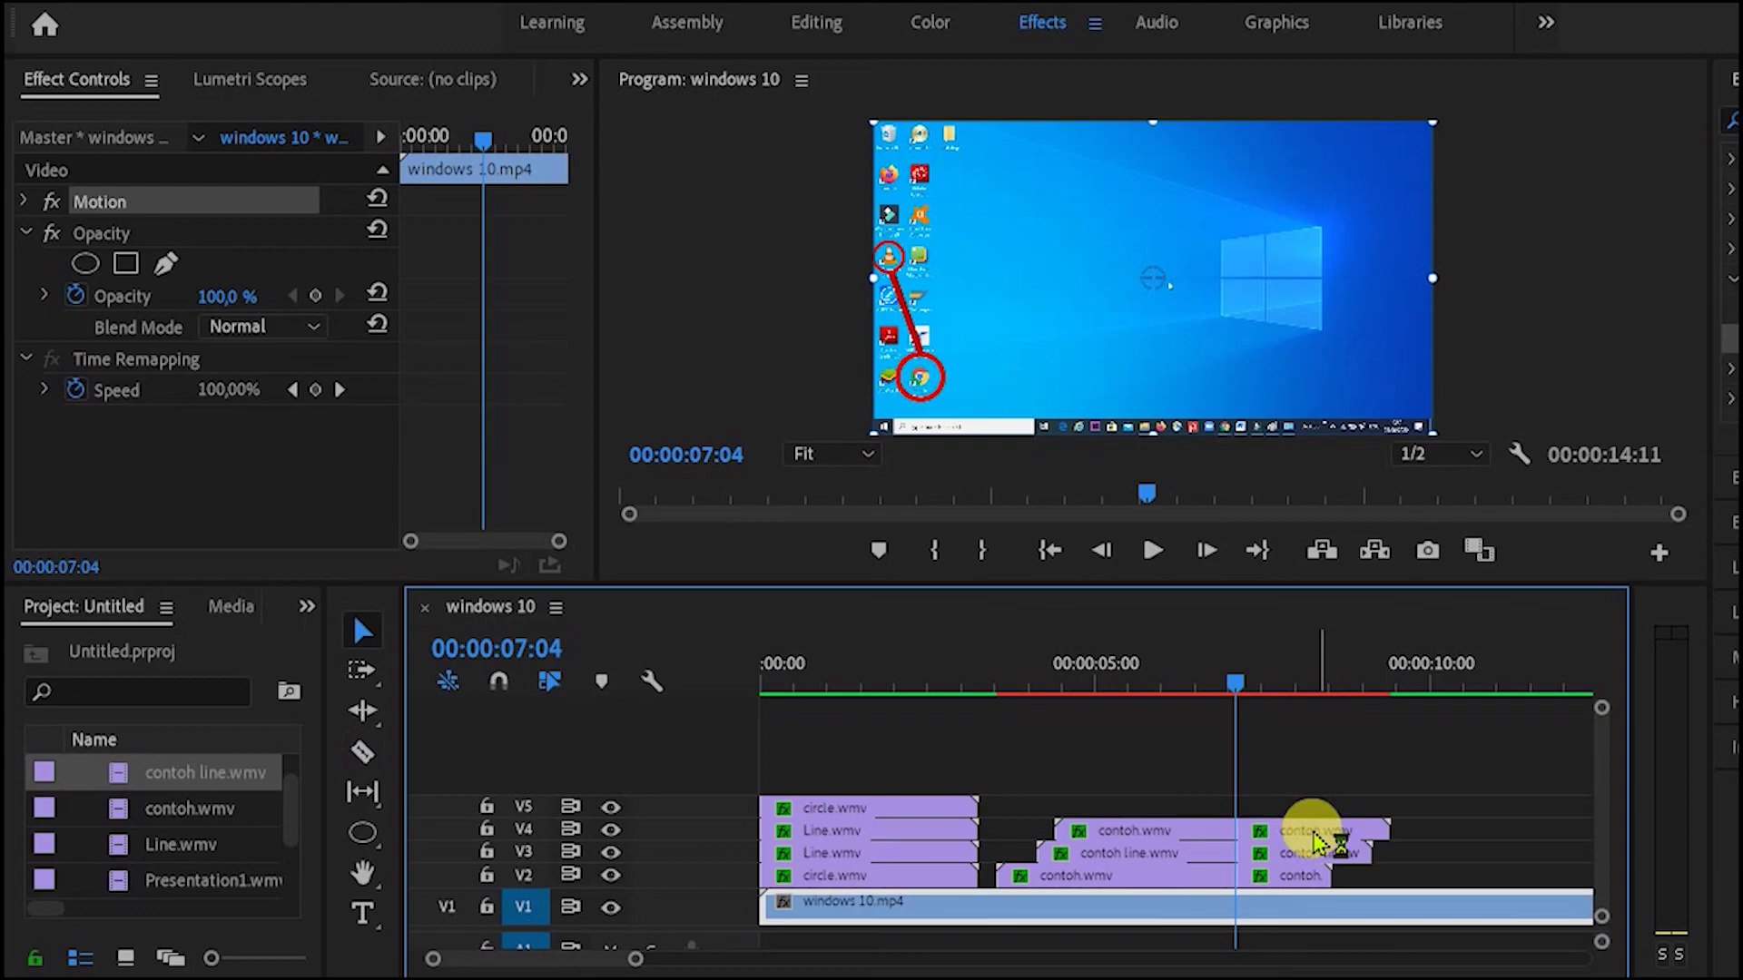
pyautogui.click(1316, 846)
pyautogui.press('Delete')
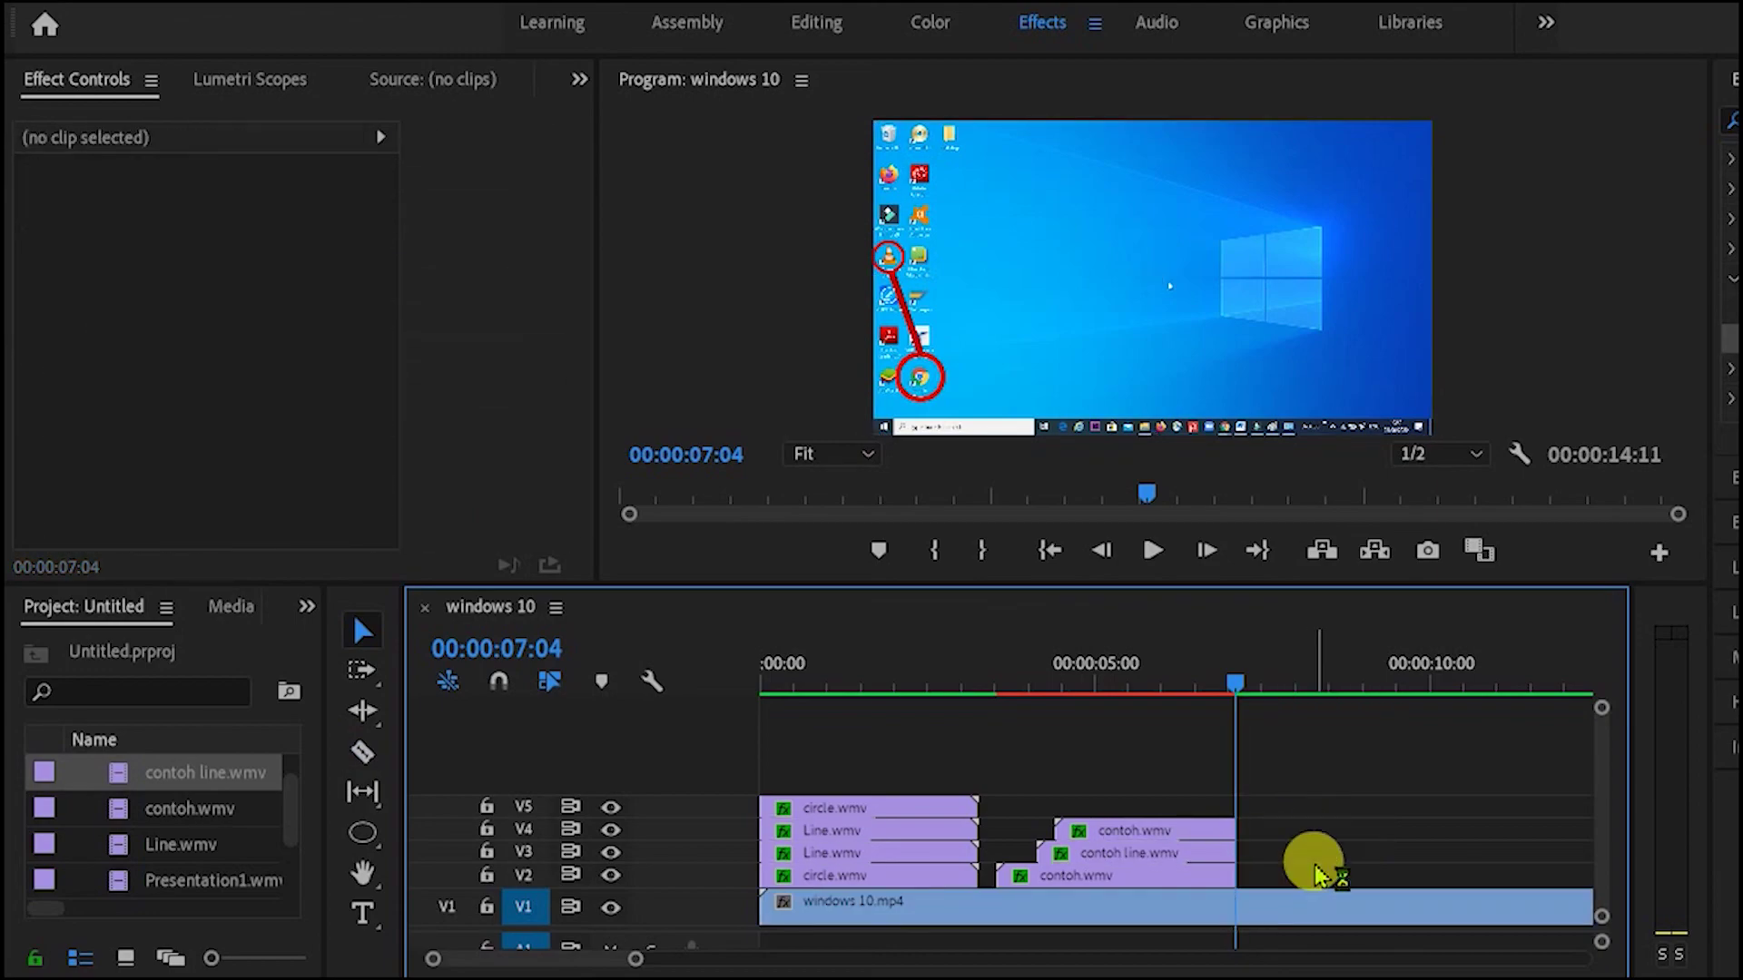